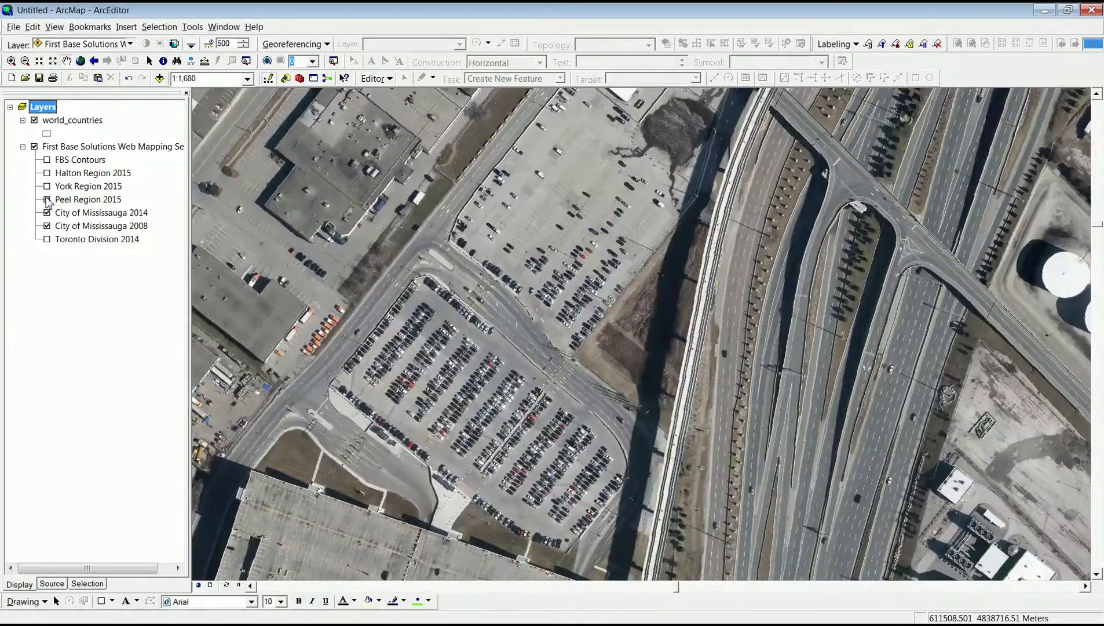
Hide the Mississauga 2014 imagery, measure a car, and box-zoom onto a neighbourhood along the ravine.
{"action": "left_click", "coordinate": [47, 212]}
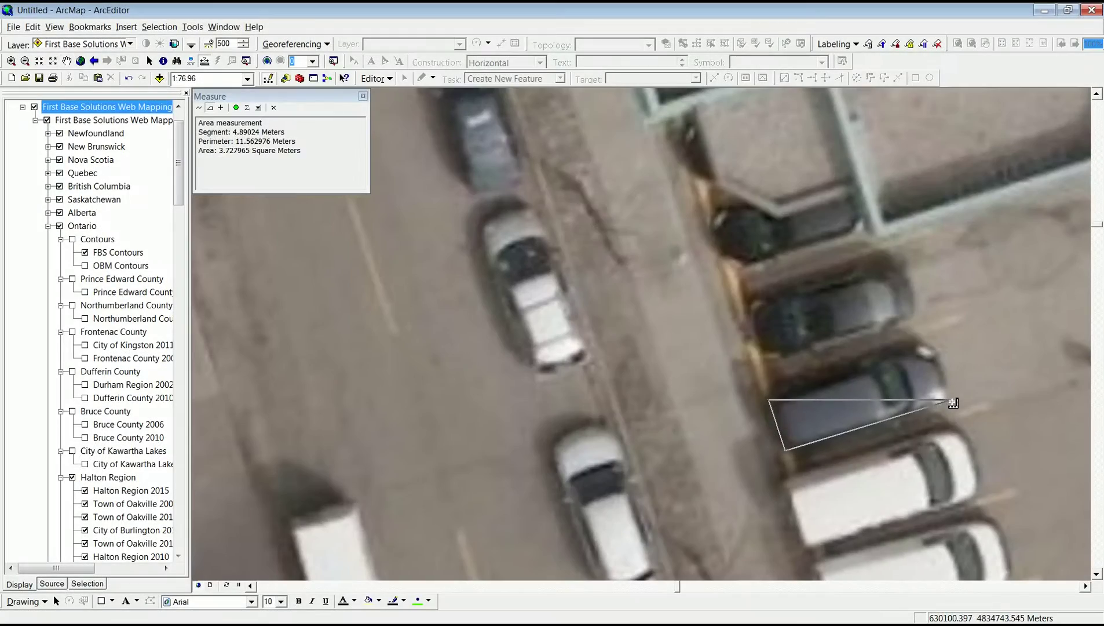
{"action": "left_click", "coordinate": [950, 401]}
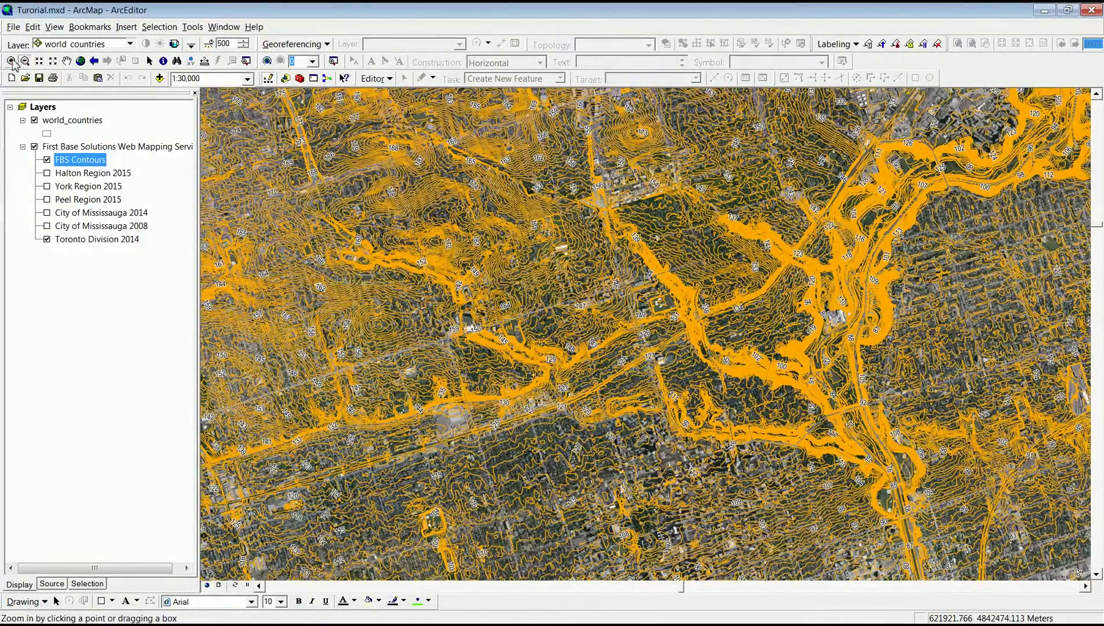
{"action": "left_click", "coordinate": [11, 61]}
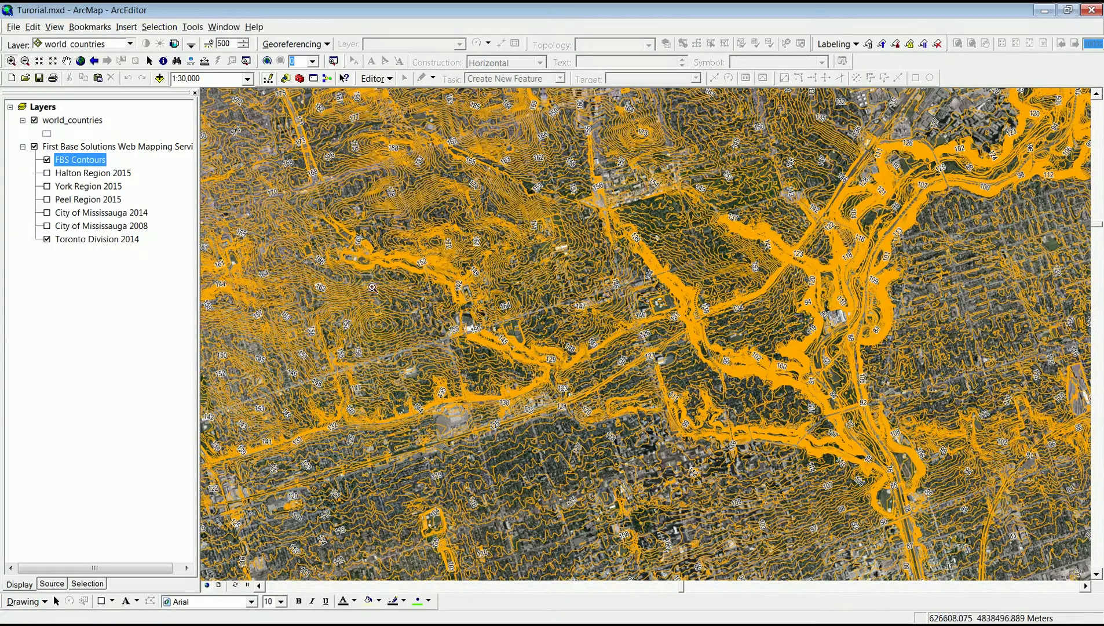
{"action": "left_click_drag", "start_coordinate": [409, 283], "coordinate": [555, 390]}
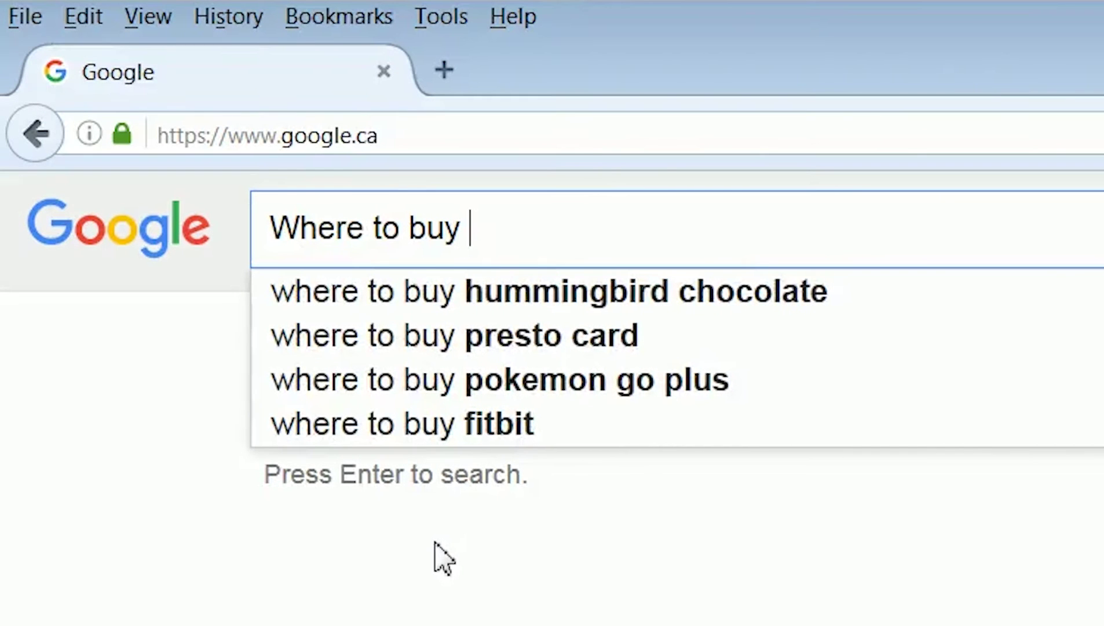
Search Google for 'Where to buy CAD data for Southern Ontario?'.
{"action": "type", "text": "CA"}
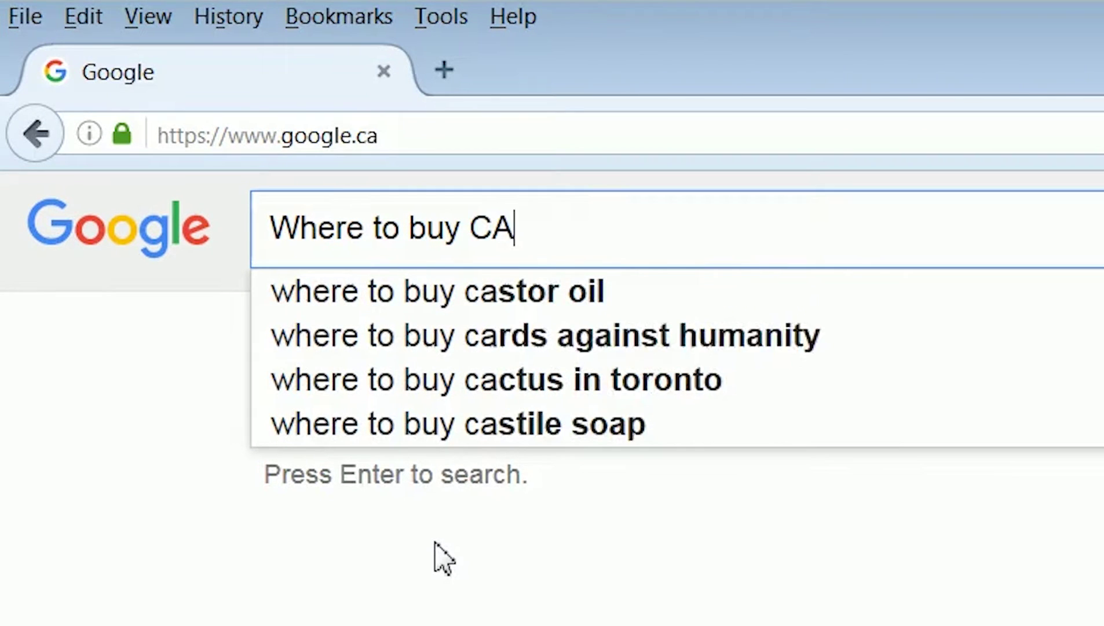
{"action": "type", "text": "D data"}
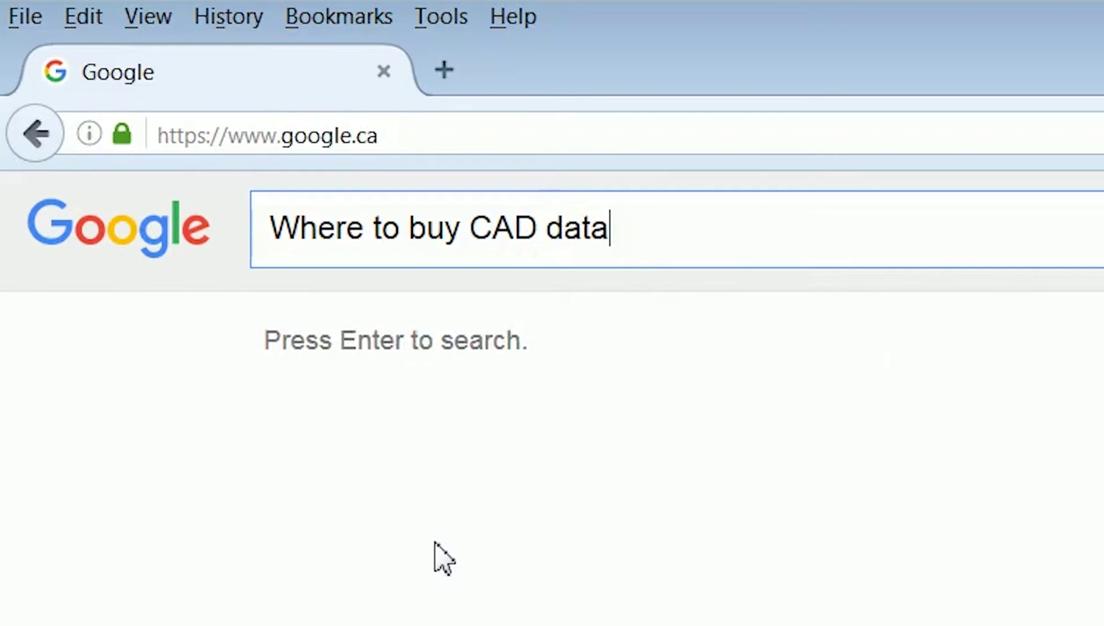
{"action": "type", "text": " for So"}
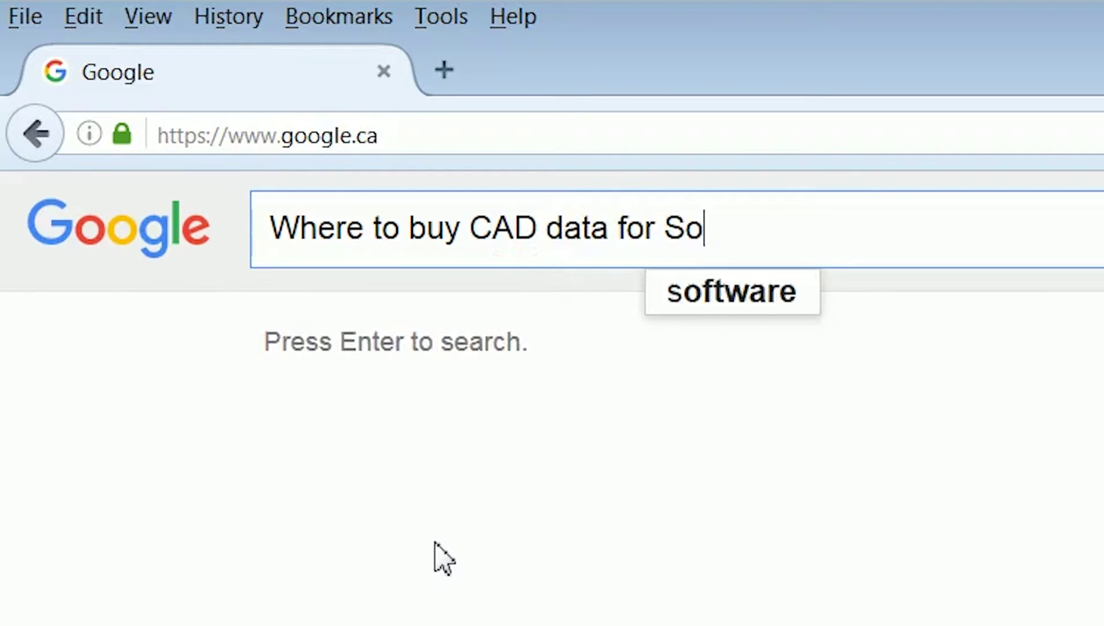
{"action": "type", "text": "uthern O"}
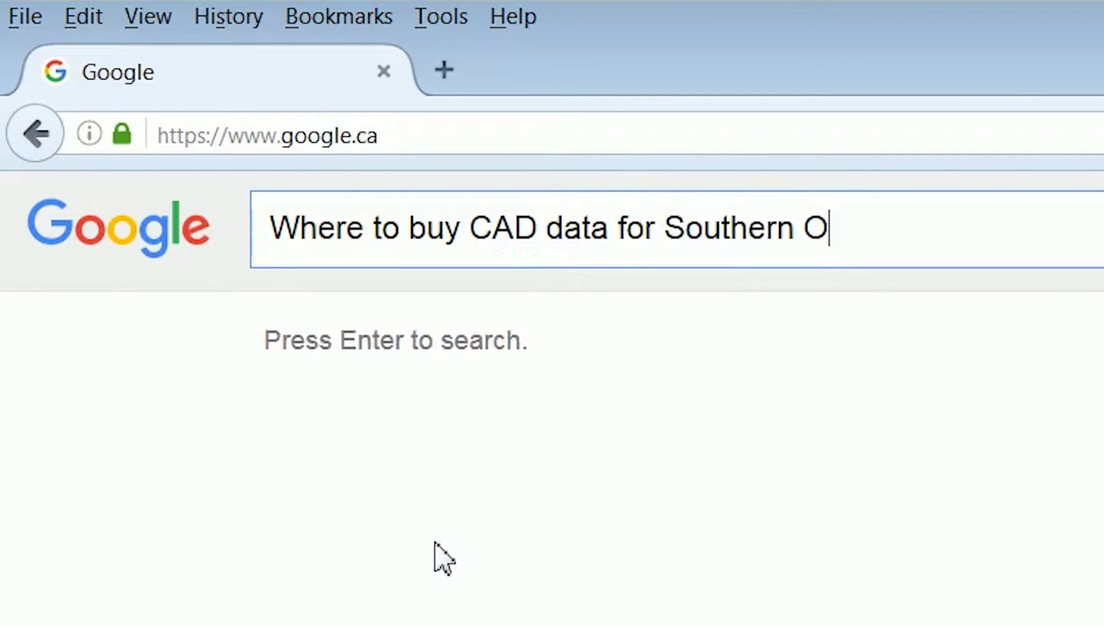
{"action": "type", "text": "ntario?"}
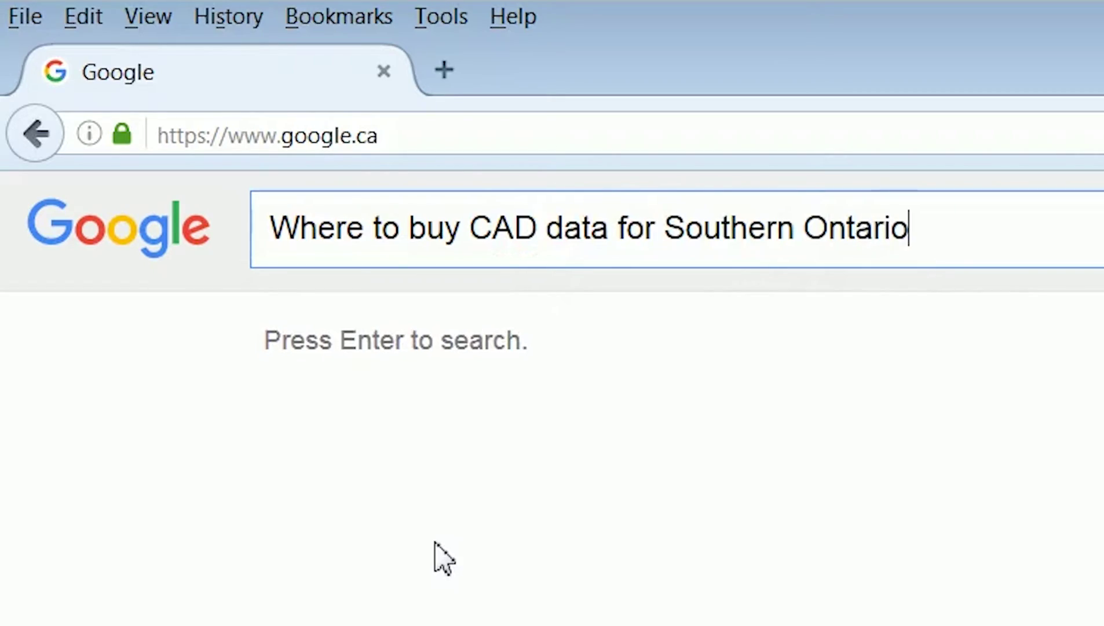
{"action": "key", "text": "Return"}
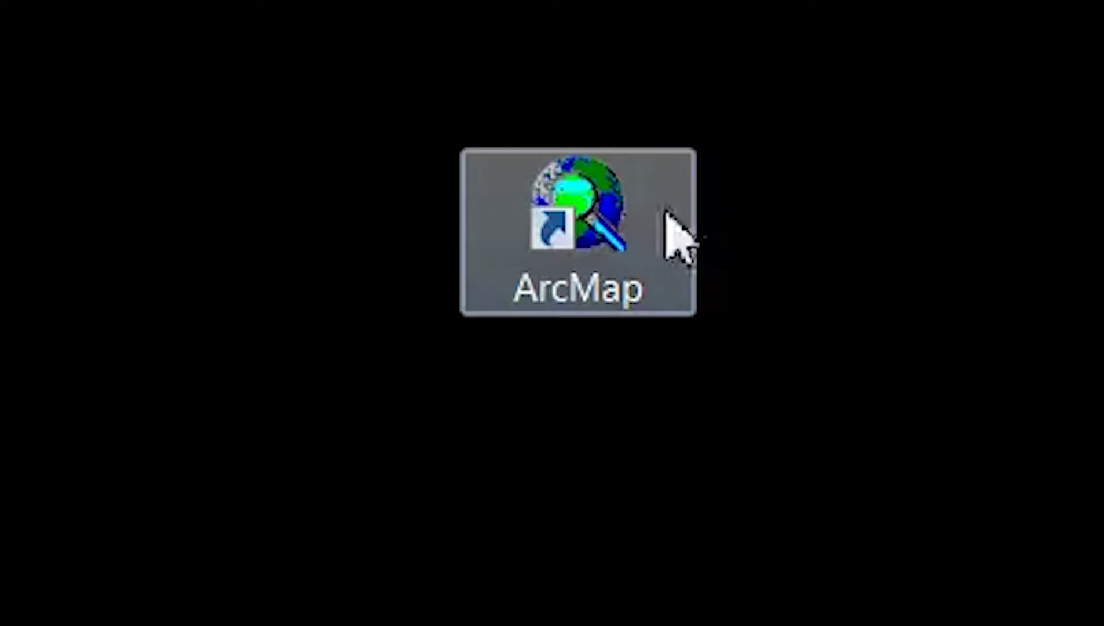
Launch ArcMap and add a new WMS server connection using the pasted MapCast service URL.
{"action": "double_click", "coordinate": [611, 196]}
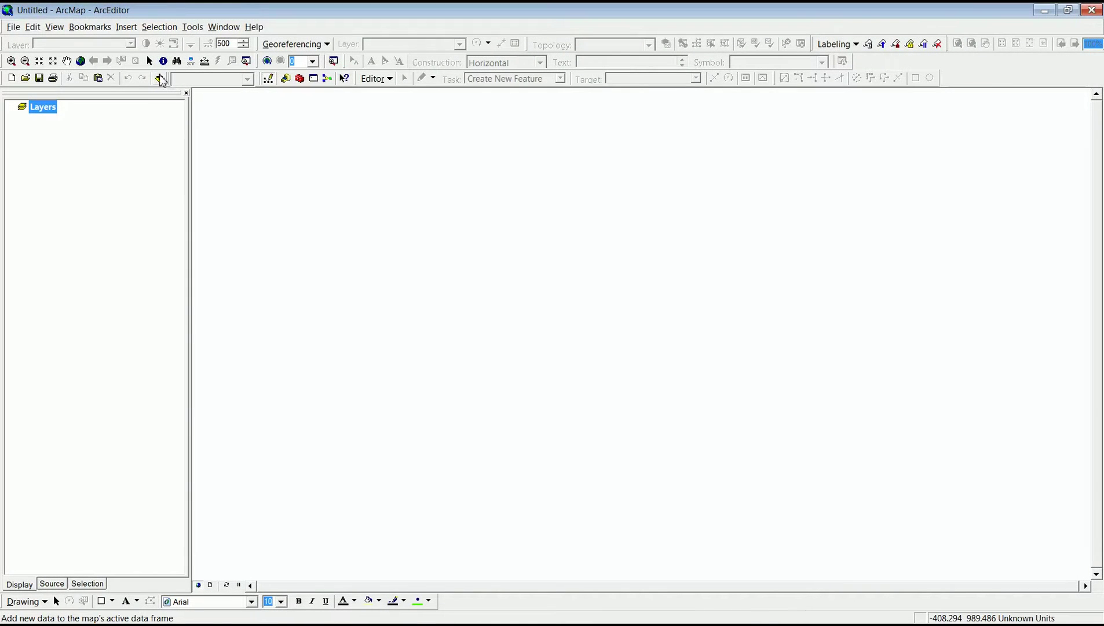
{"action": "left_click", "coordinate": [160, 77]}
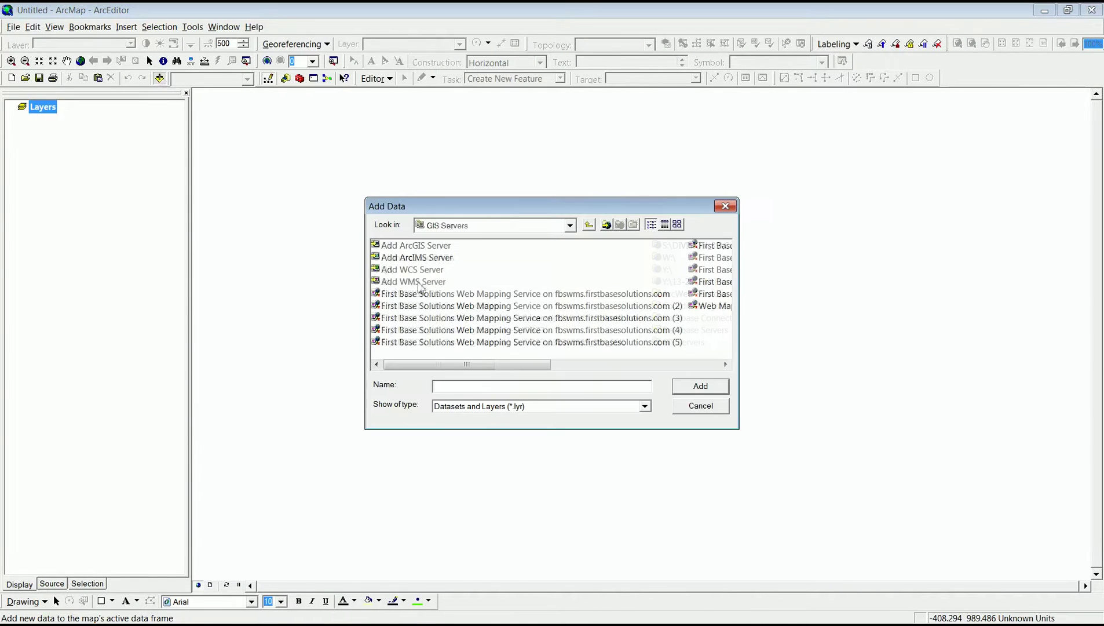
{"action": "double_click", "coordinate": [417, 281]}
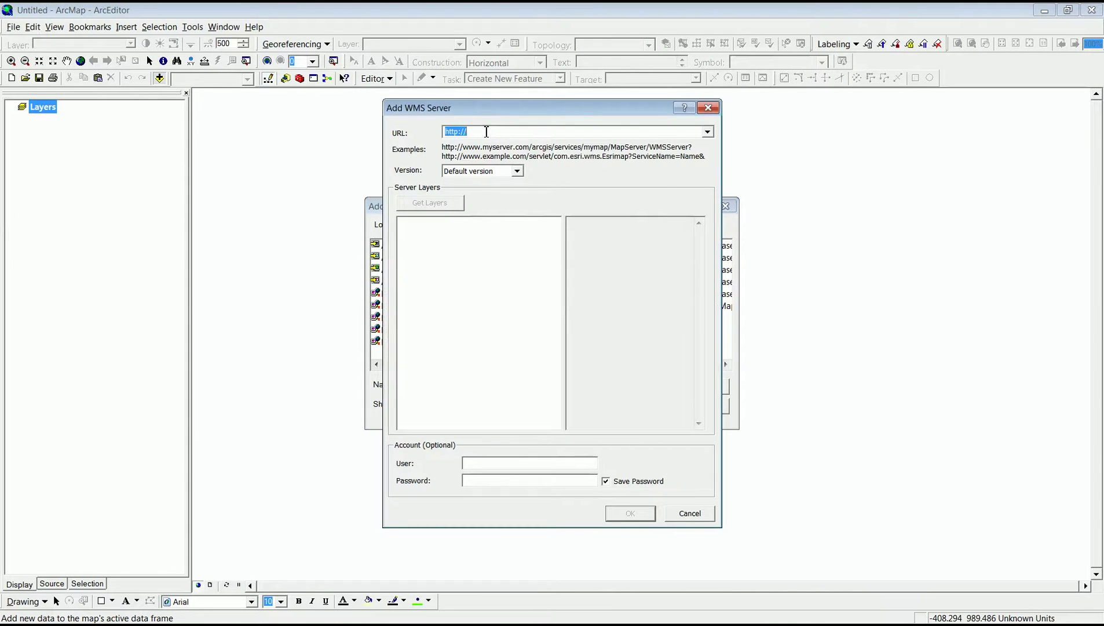
{"action": "right_click", "coordinate": [486, 131]}
{"action": "left_click", "coordinate": [513, 185]}
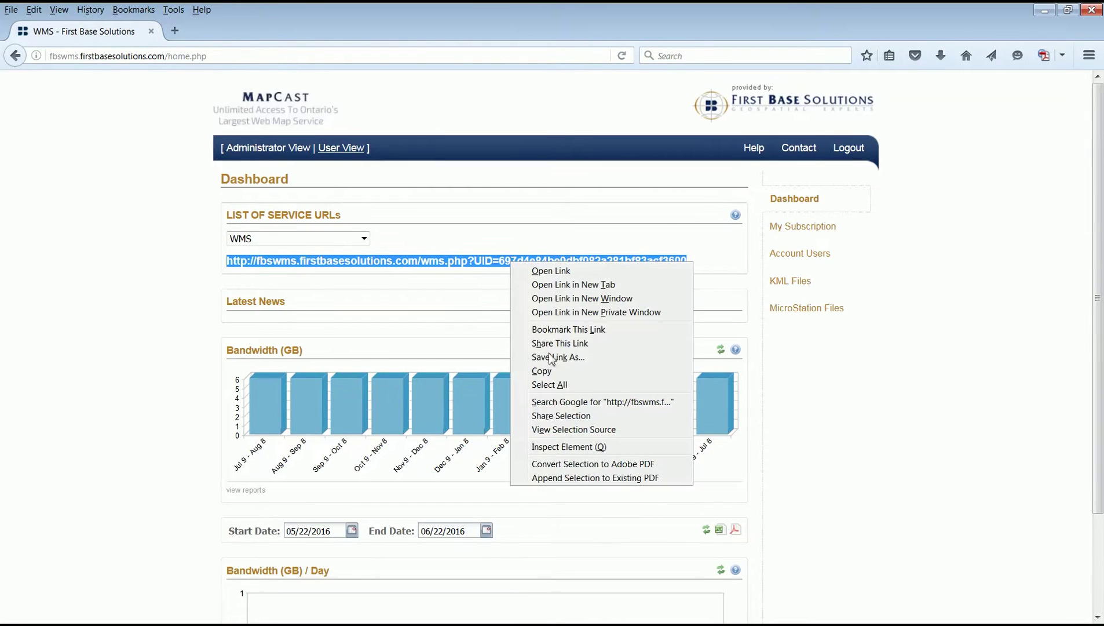
Copy the MapCast service URL and refresh the bandwidth report from May 1, 2016.
{"action": "left_click", "coordinate": [543, 371]}
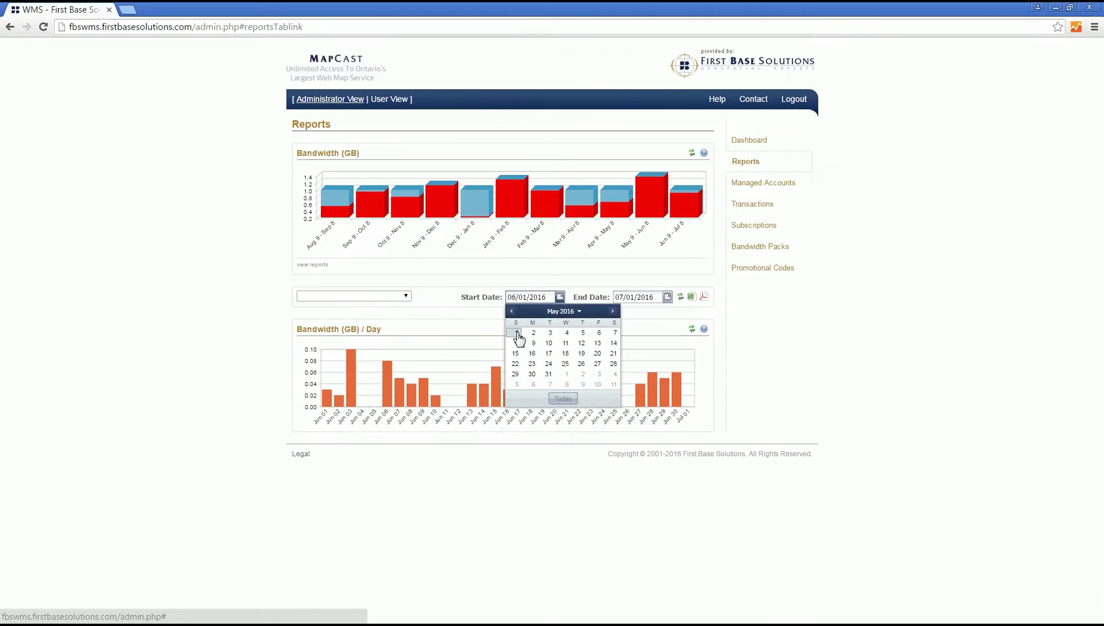
{"action": "left_click", "coordinate": [517, 338]}
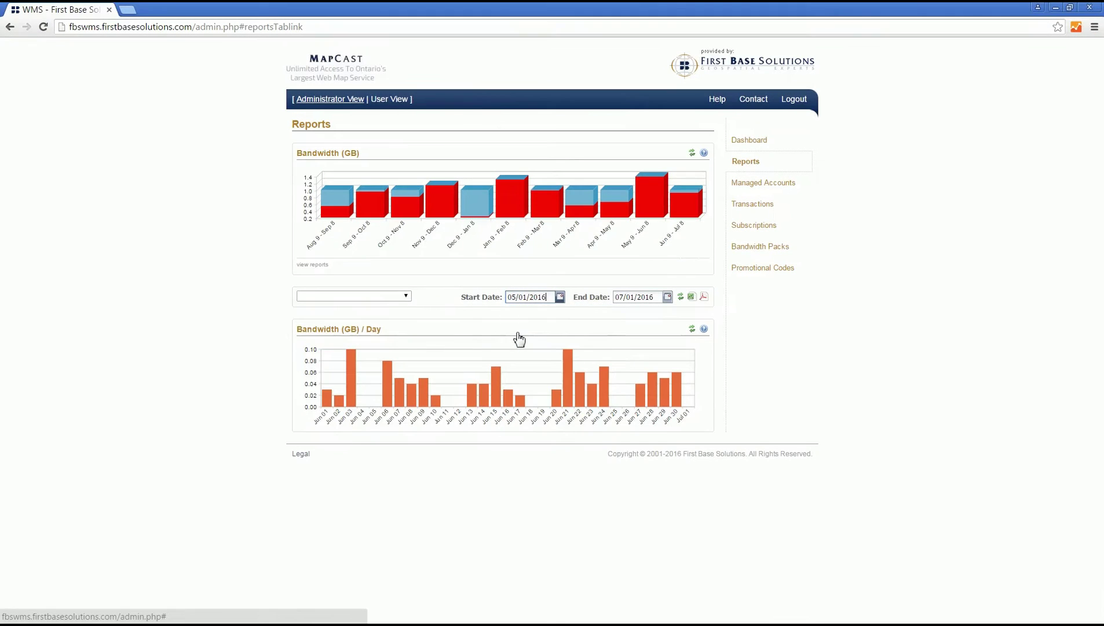
{"action": "left_click", "coordinate": [682, 298]}
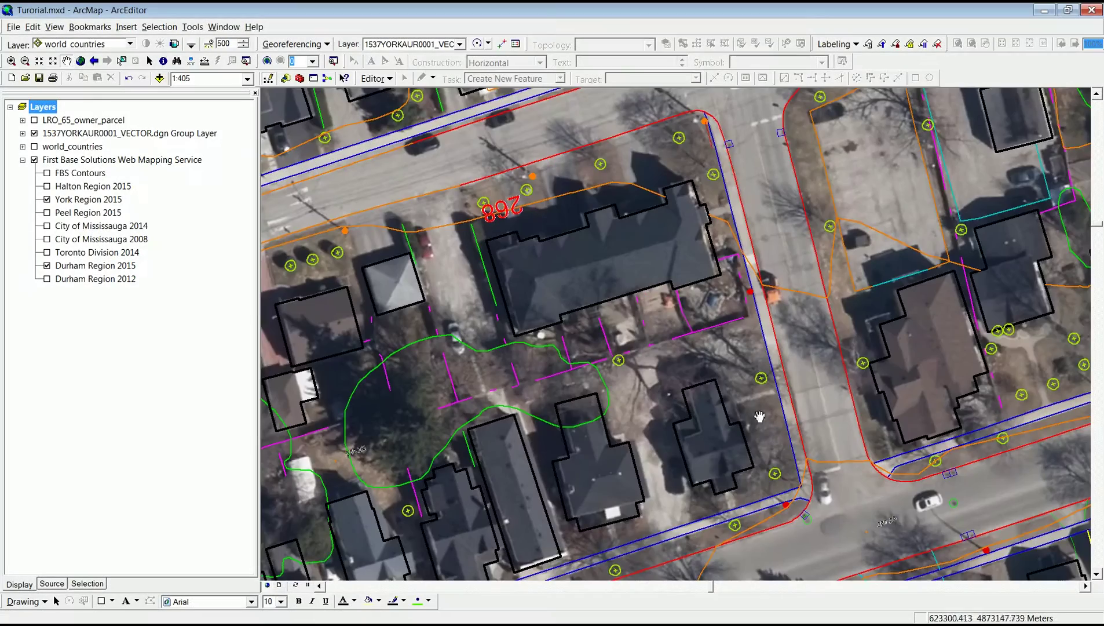
Pan the map up and left to the block with the large building and parking lot.
{"action": "left_click_drag", "start_coordinate": [1015, 535], "coordinate": [288, 198]}
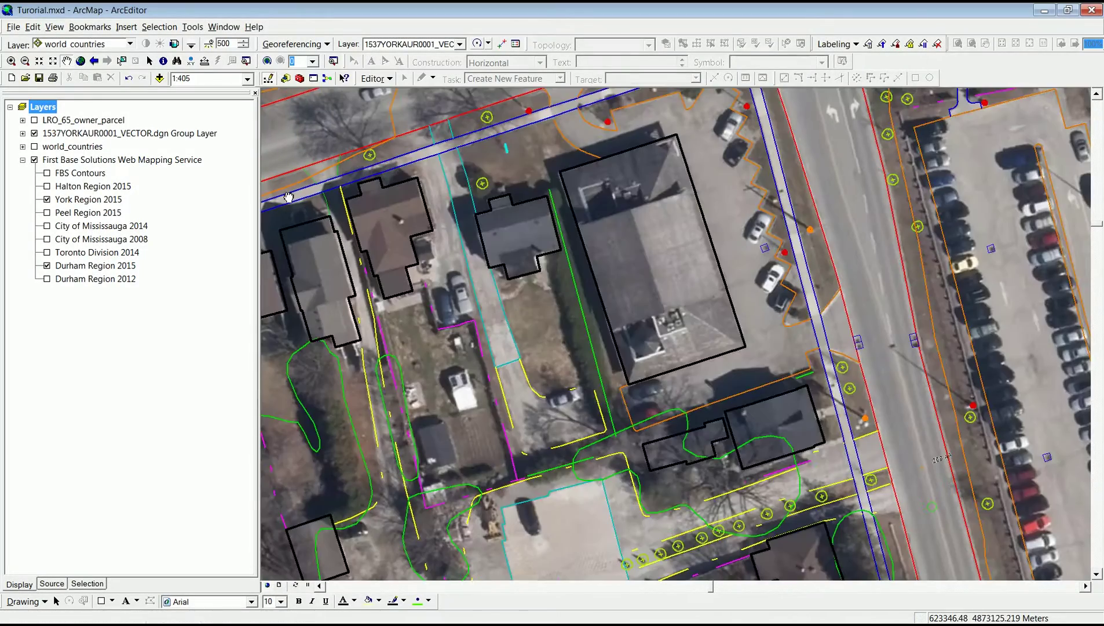
{"action": "left_click_drag", "start_coordinate": [815, 552], "coordinate": [814, 162]}
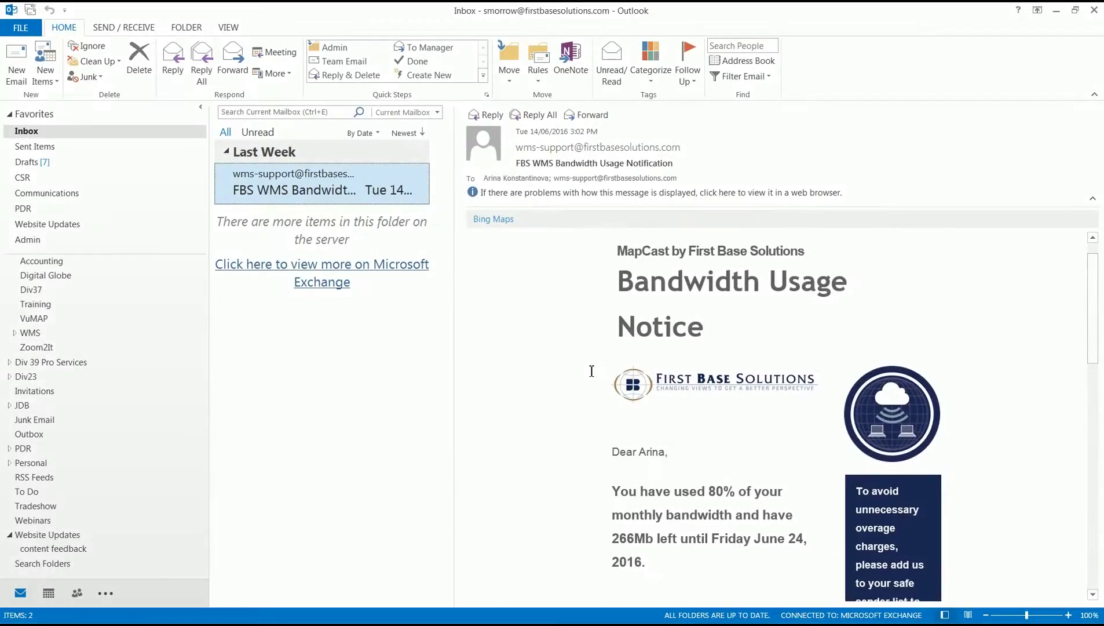
Scroll down through the MapCast Bandwidth Usage Notice email.
{"action": "scroll", "coordinate": [592, 371], "scroll_direction": "down", "scroll_amount": 1}
{"action": "scroll", "coordinate": [591, 371], "scroll_direction": "down", "scroll_amount": 2}
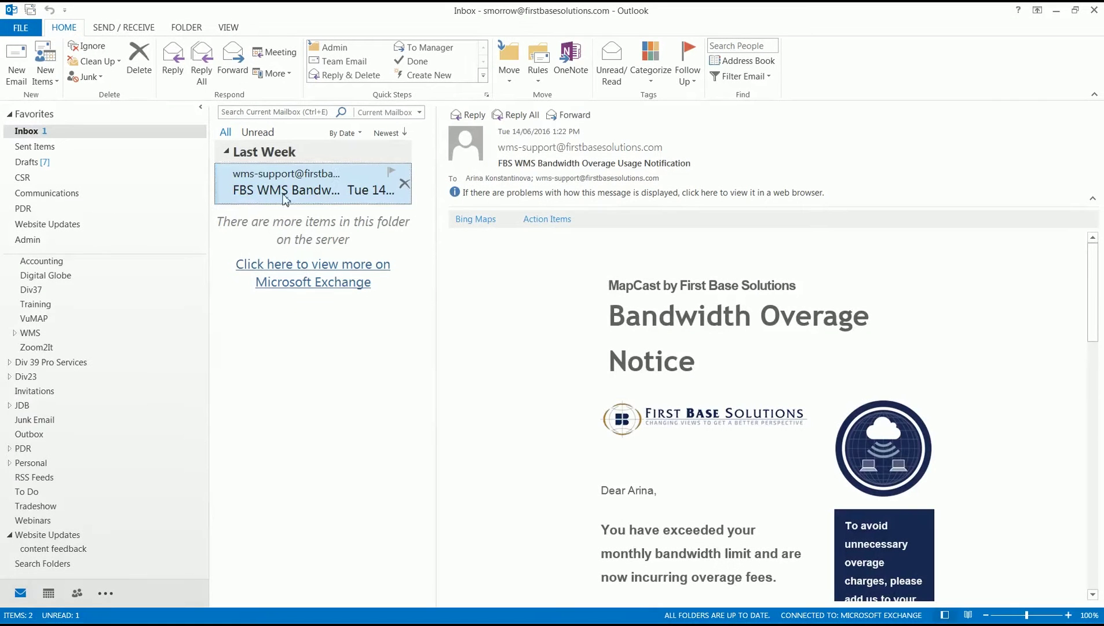
{"action": "scroll", "coordinate": [553, 394], "scroll_direction": "down", "scroll_amount": 4}
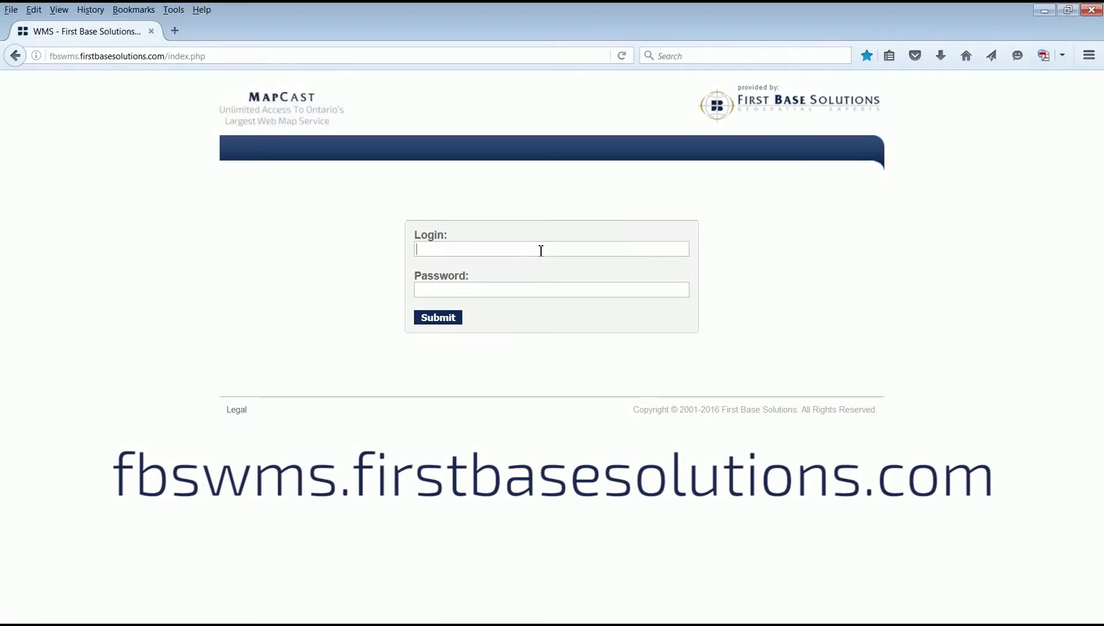
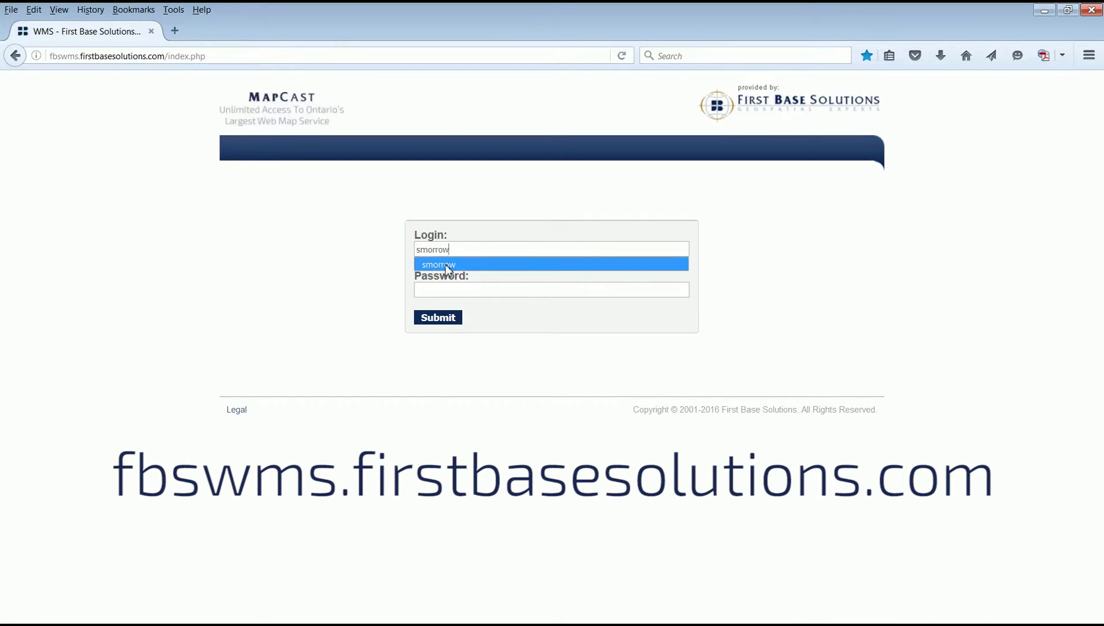
Log in to MapCast with the saved login credentials.
{"action": "left_click", "coordinate": [446, 266]}
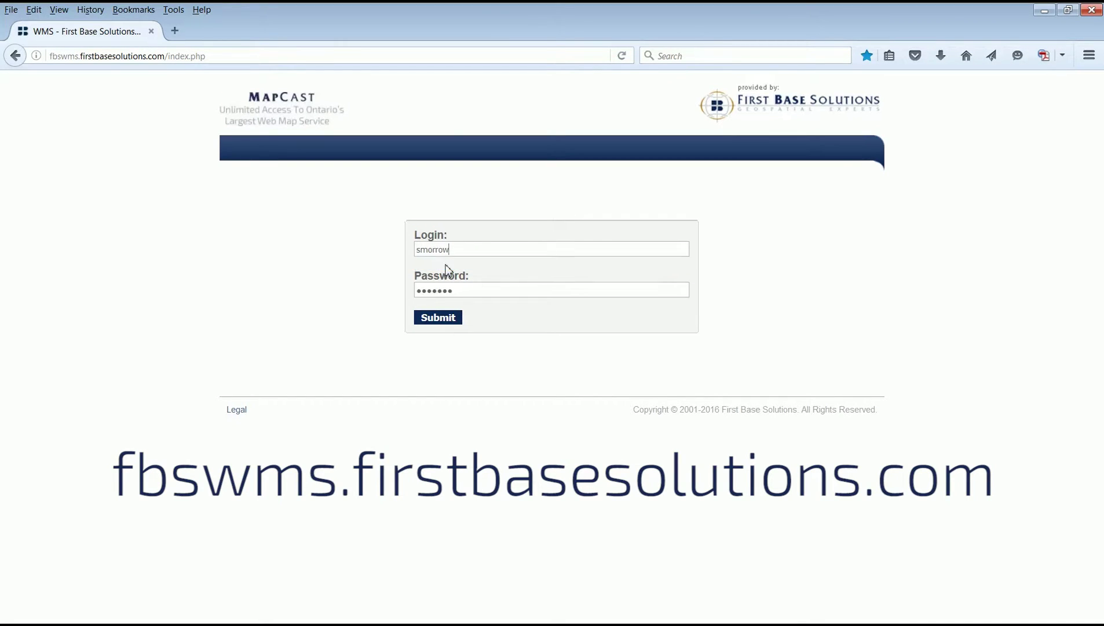
{"action": "left_click", "coordinate": [438, 317]}
Scroll through the EULA and copy the dashboard's WMS service URL.
{"action": "left_click_drag", "start_coordinate": [866, 186], "coordinate": [866, 274]}
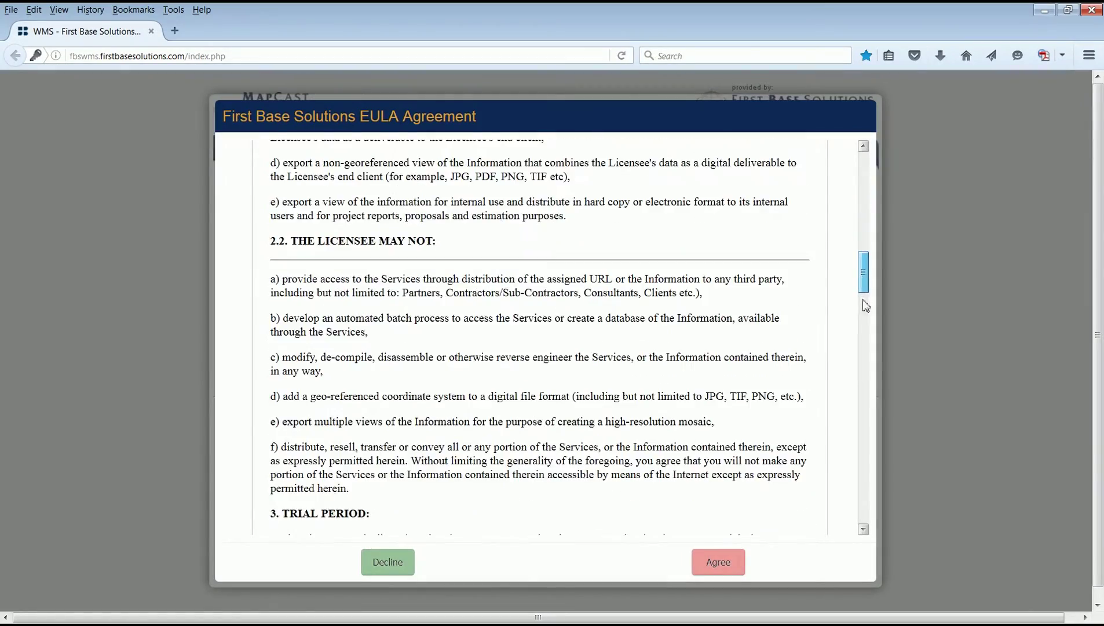
{"action": "left_click_drag", "start_coordinate": [866, 306], "coordinate": [852, 517]}
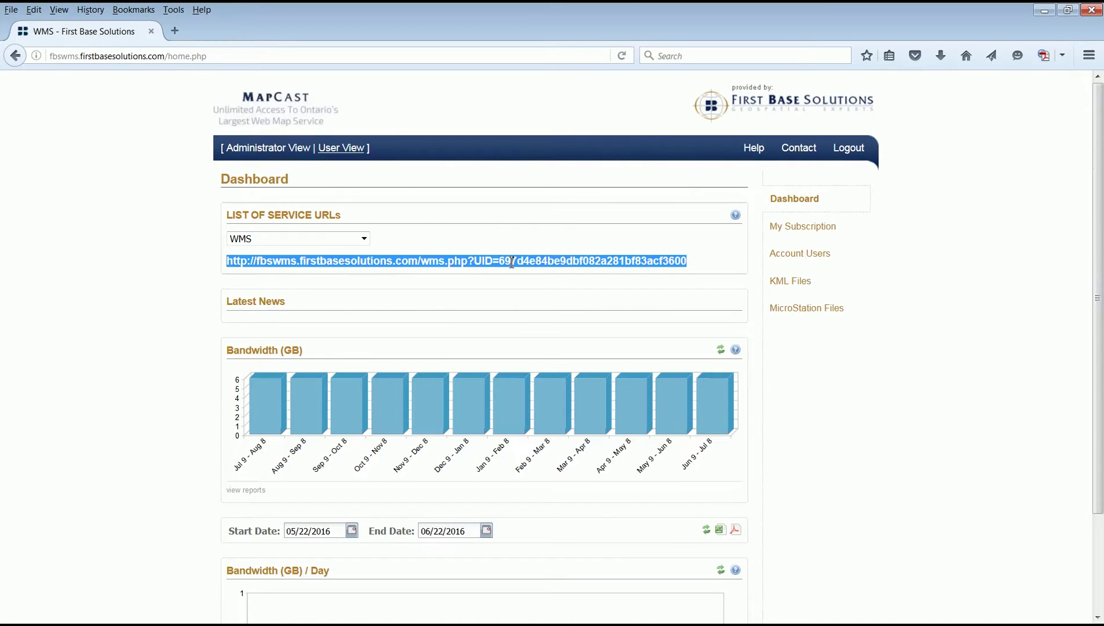
{"action": "right_click", "coordinate": [512, 262]}
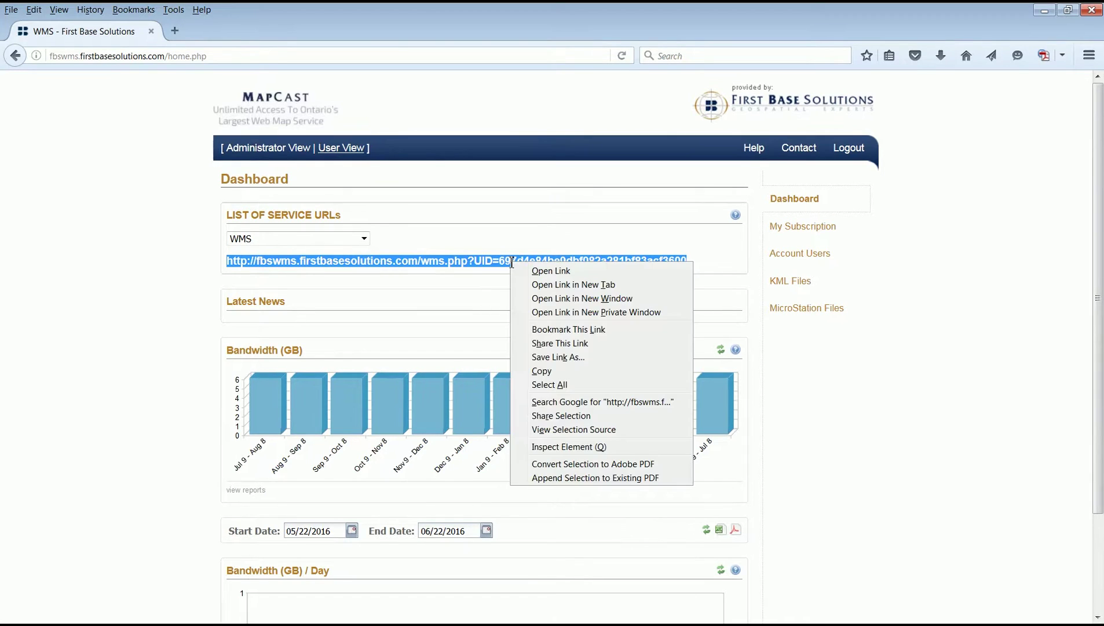
{"action": "left_click", "coordinate": [541, 371]}
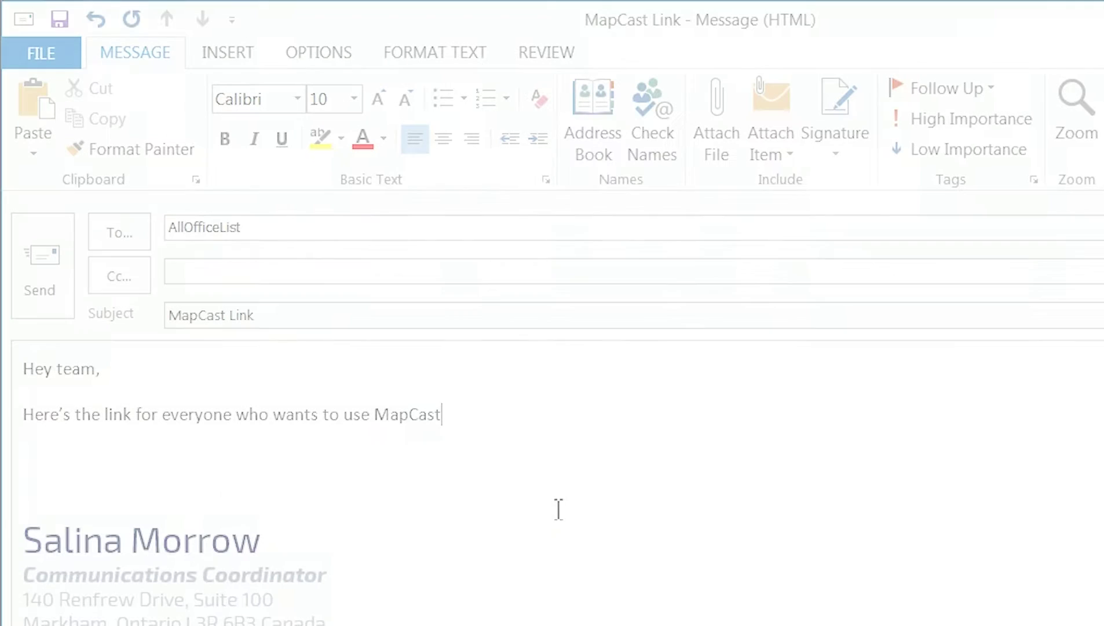
Paste the WMS service URL as plain text on the blank line of the MapCast Link message.
{"action": "right_click", "coordinate": [60, 461]}
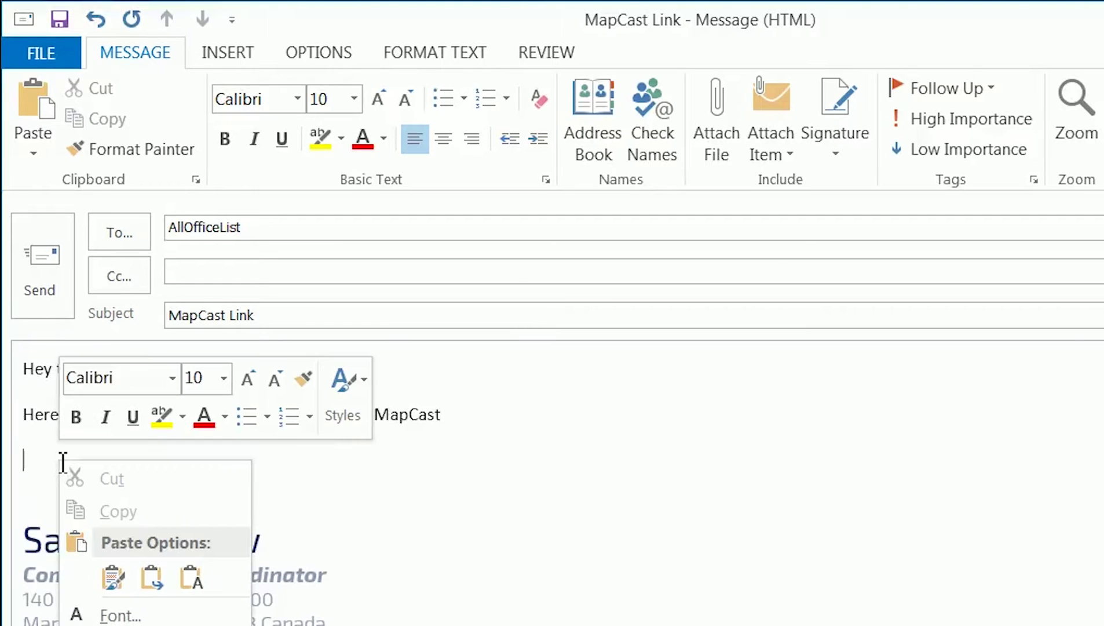
{"action": "left_click", "coordinate": [201, 577]}
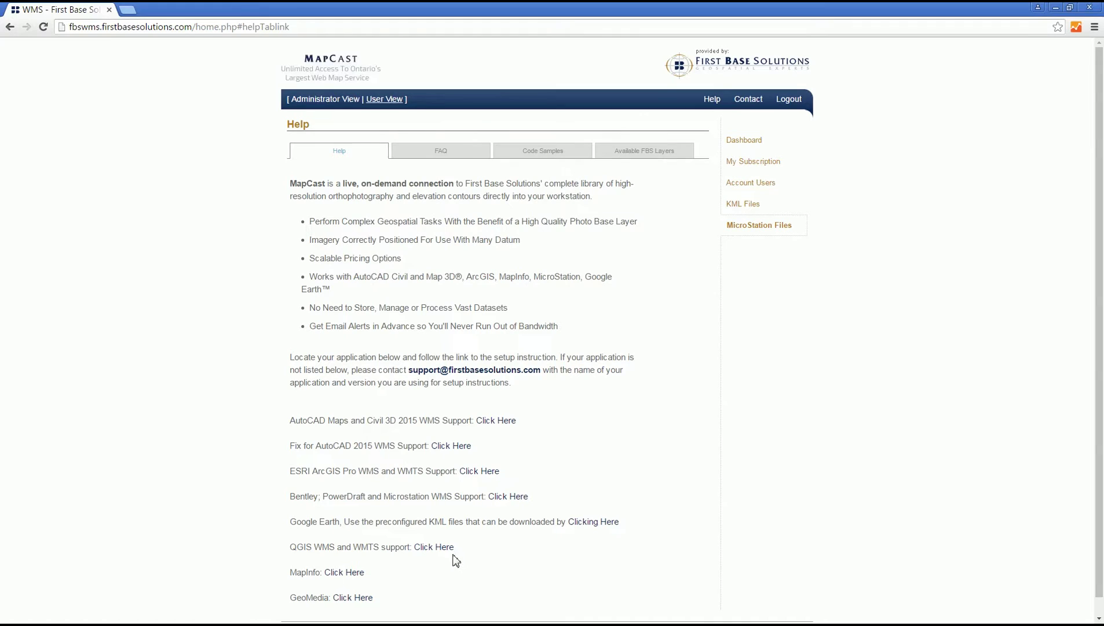
Download the City of Sarnia 2013 KML via FAQ > Available FBS Layers.
{"action": "left_click", "coordinate": [443, 155]}
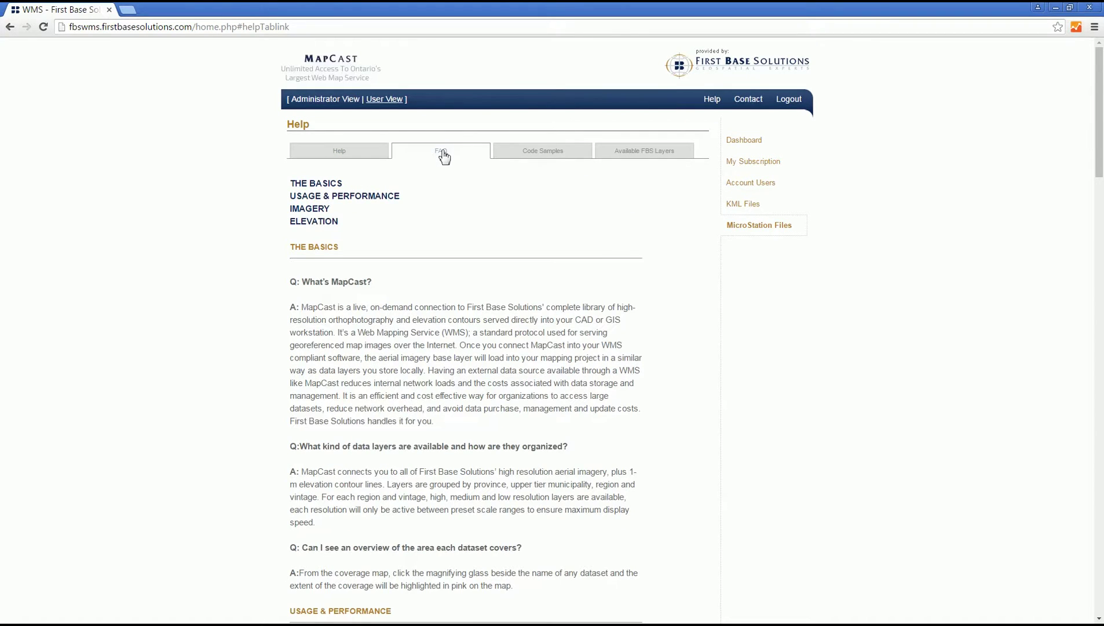
{"action": "left_click", "coordinate": [551, 155]}
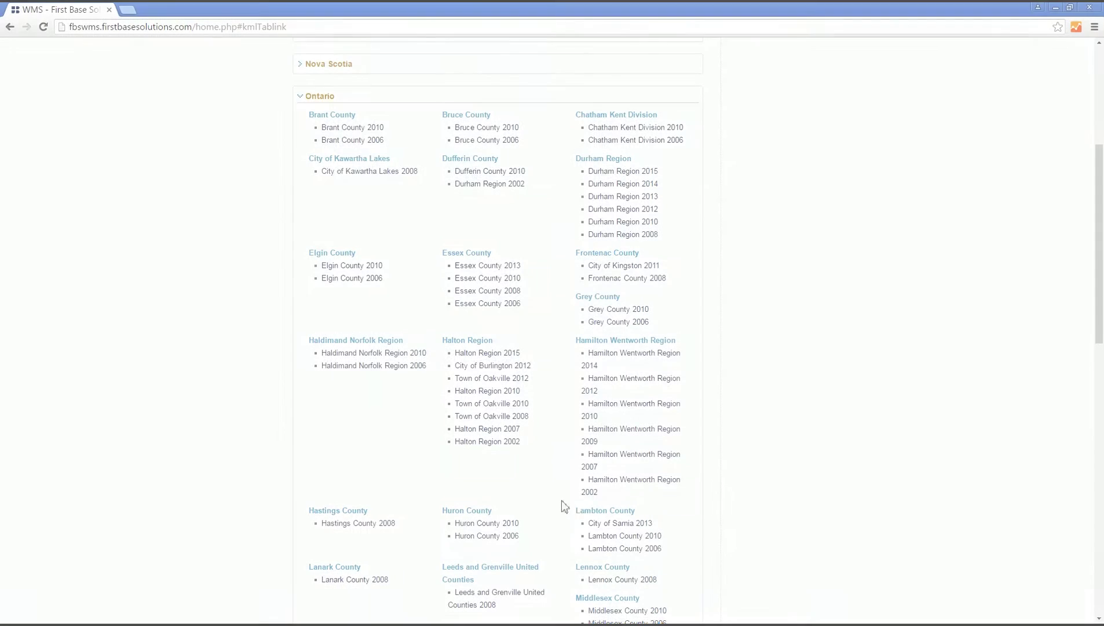
{"action": "left_click", "coordinate": [634, 525]}
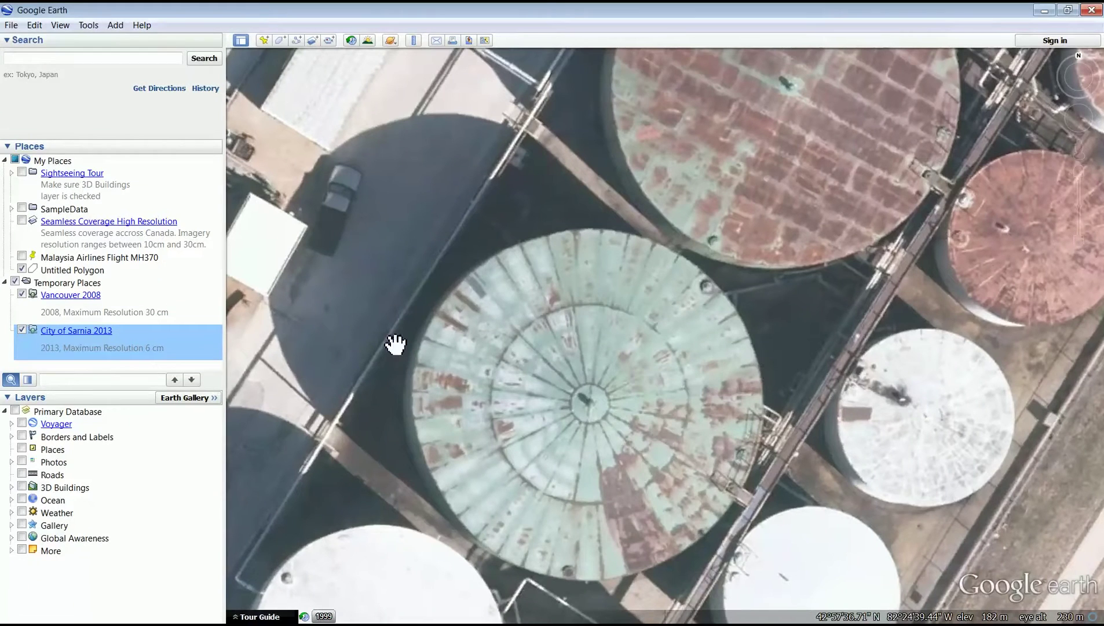
Toggle the City of Sarnia 2013 layer off and on three times against base imagery, leaving it on.
{"action": "left_click", "coordinate": [22, 330]}
{"action": "left_click", "coordinate": [22, 330]}
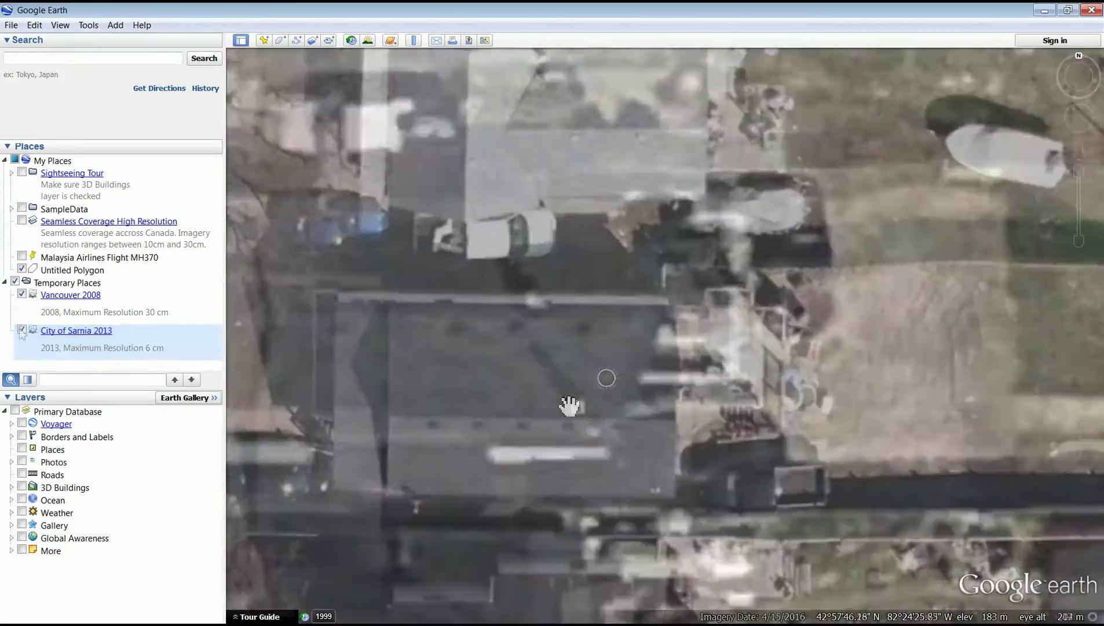
{"action": "left_click", "coordinate": [22, 331]}
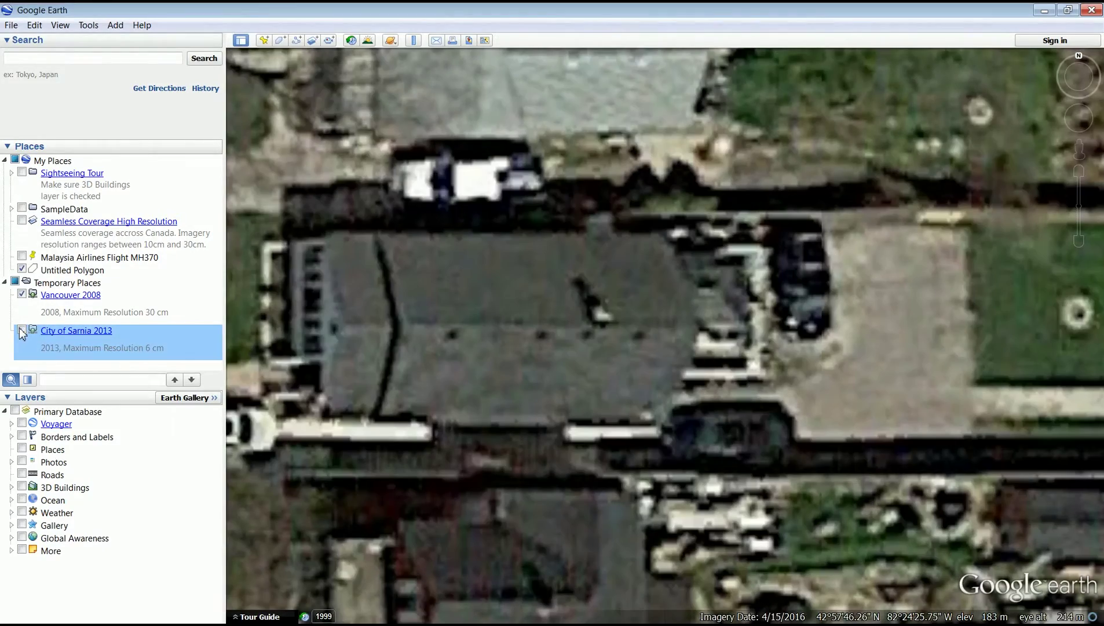
{"action": "left_click", "coordinate": [22, 330]}
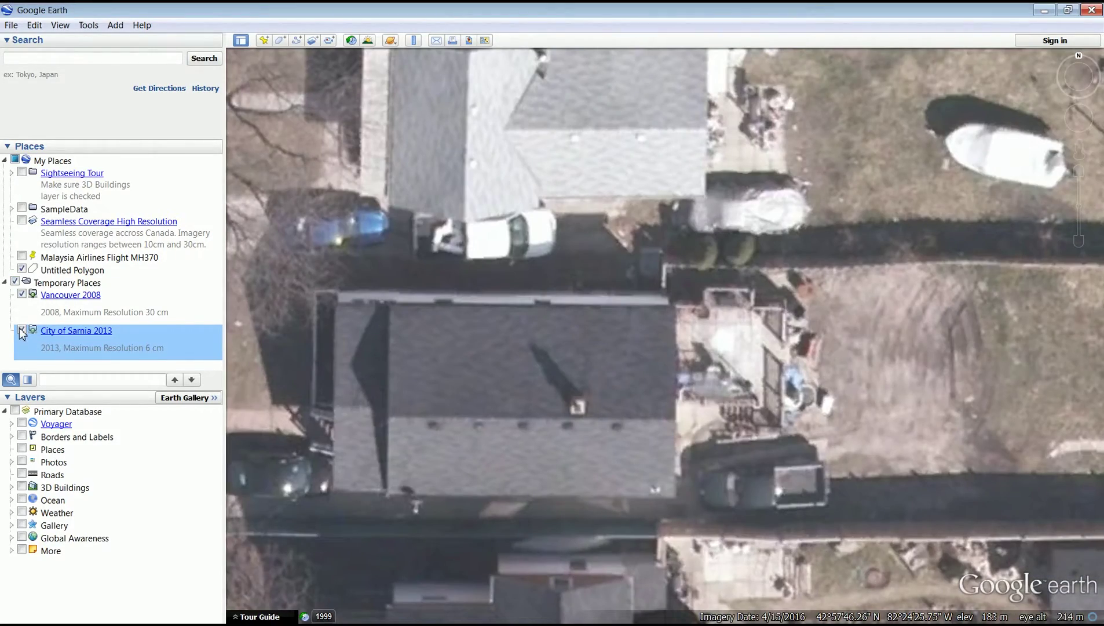
{"action": "left_click", "coordinate": [22, 330]}
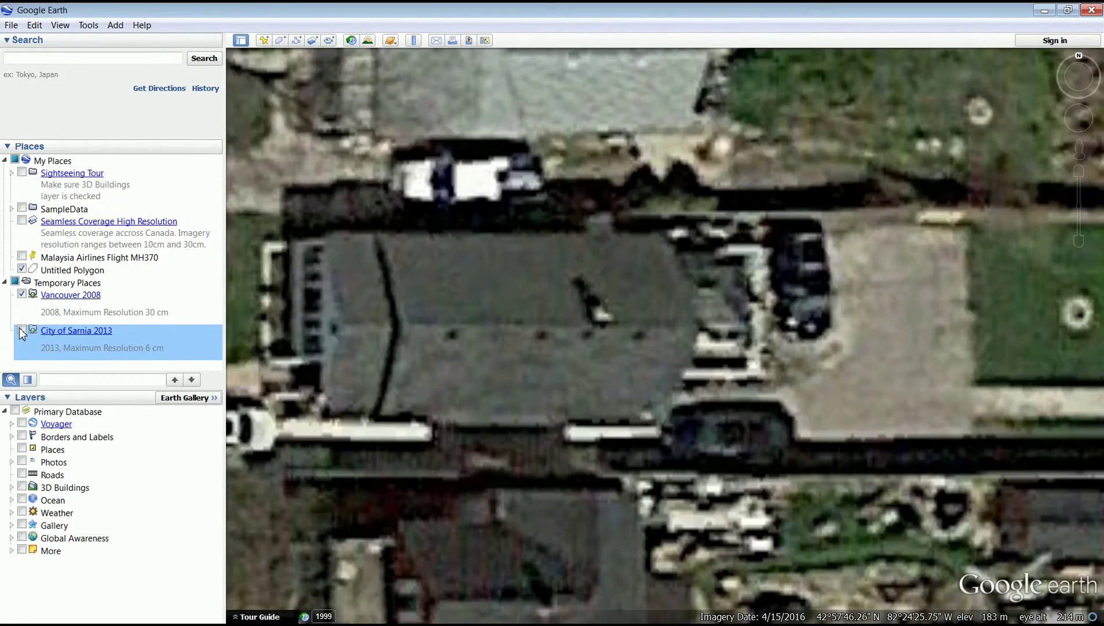
{"action": "left_click", "coordinate": [22, 330]}
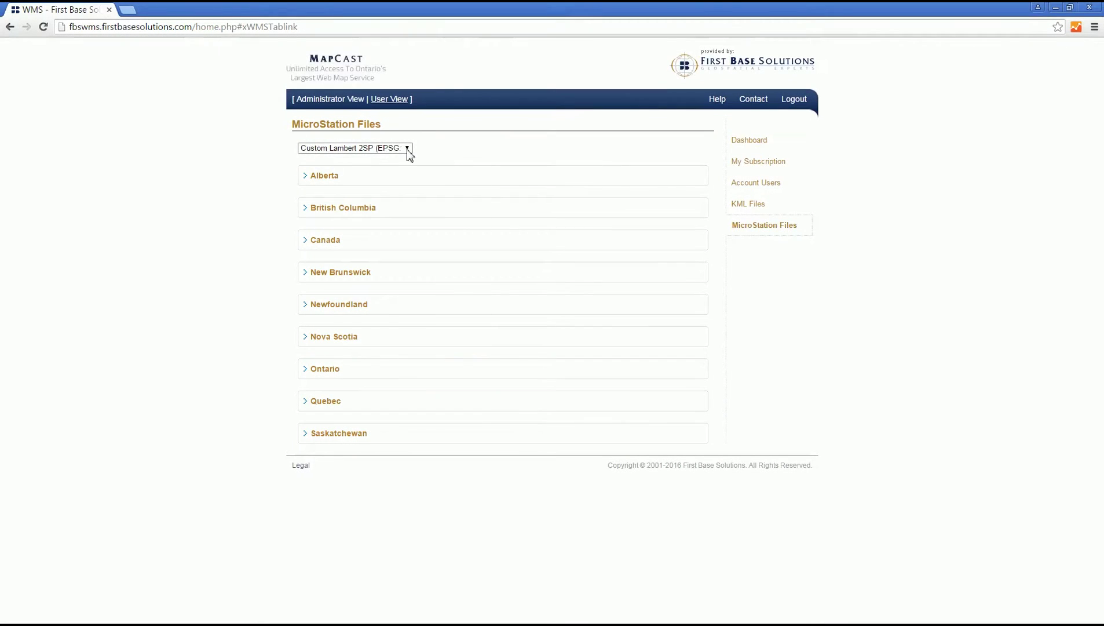
Choose NAD83 UTM Zone 17 N (EPSG:26917) for MicroStation Files and expand the Ontario list.
{"action": "left_click", "coordinate": [408, 150]}
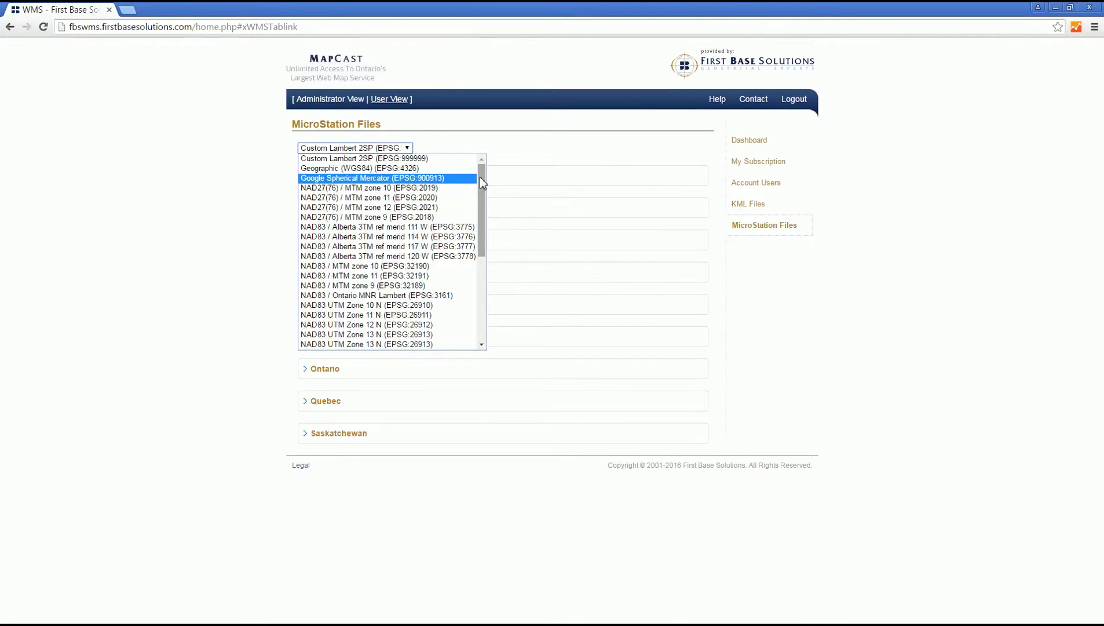
{"action": "left_click_drag", "start_coordinate": [479, 176], "coordinate": [474, 273]}
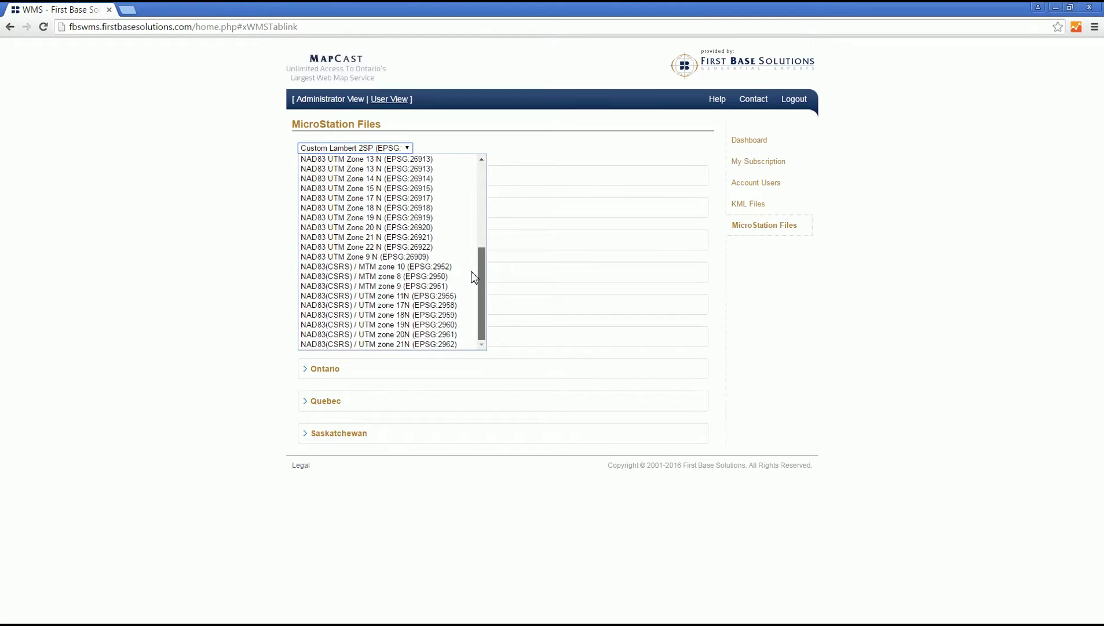
{"action": "left_click", "coordinate": [390, 198]}
{"action": "left_click", "coordinate": [308, 370]}
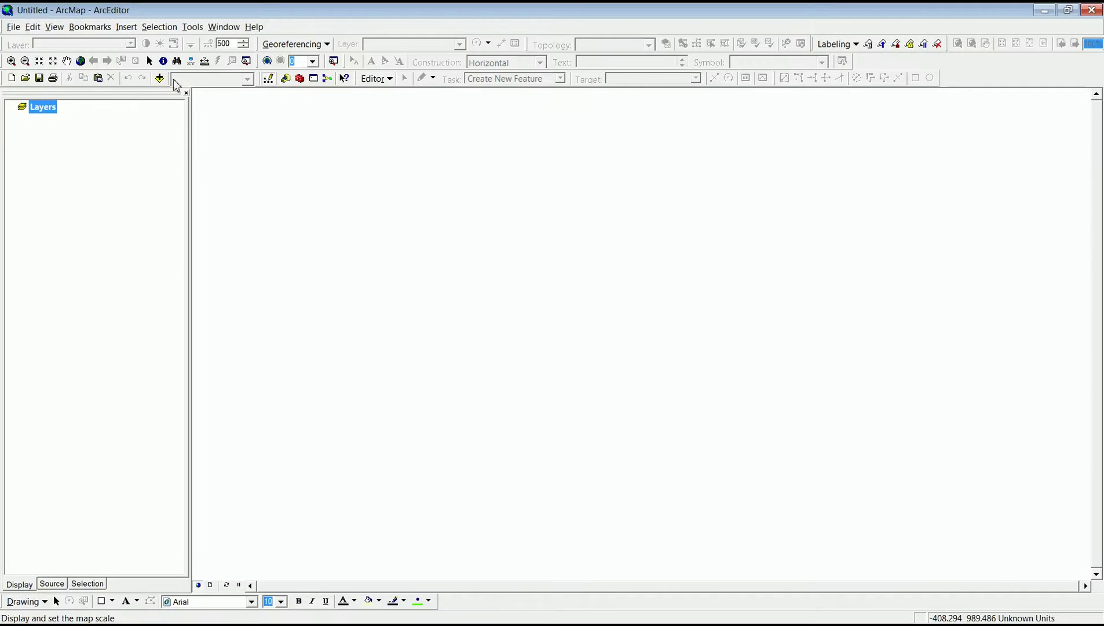
Open the Add Data dialog from the Standard toolbar to browse for data for the empty map.
{"action": "left_click", "coordinate": [160, 78]}
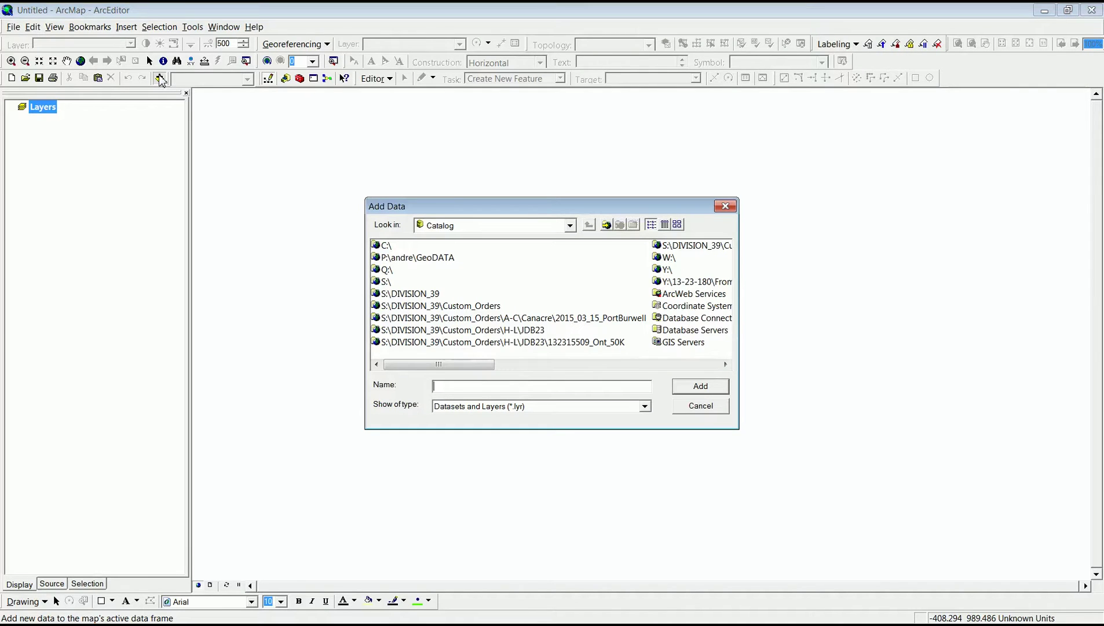
Set up a WMS server connection to the pasted MapCast URL at version 1.1.1 and load its layers.
{"action": "double_click", "coordinate": [681, 343]}
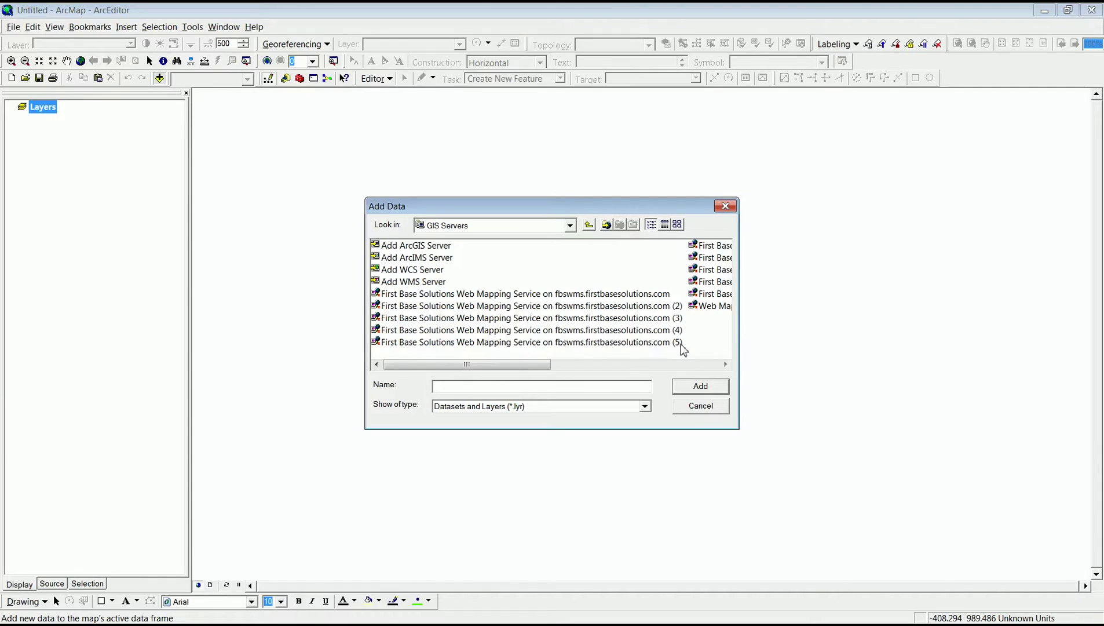
{"action": "left_click", "coordinate": [418, 282]}
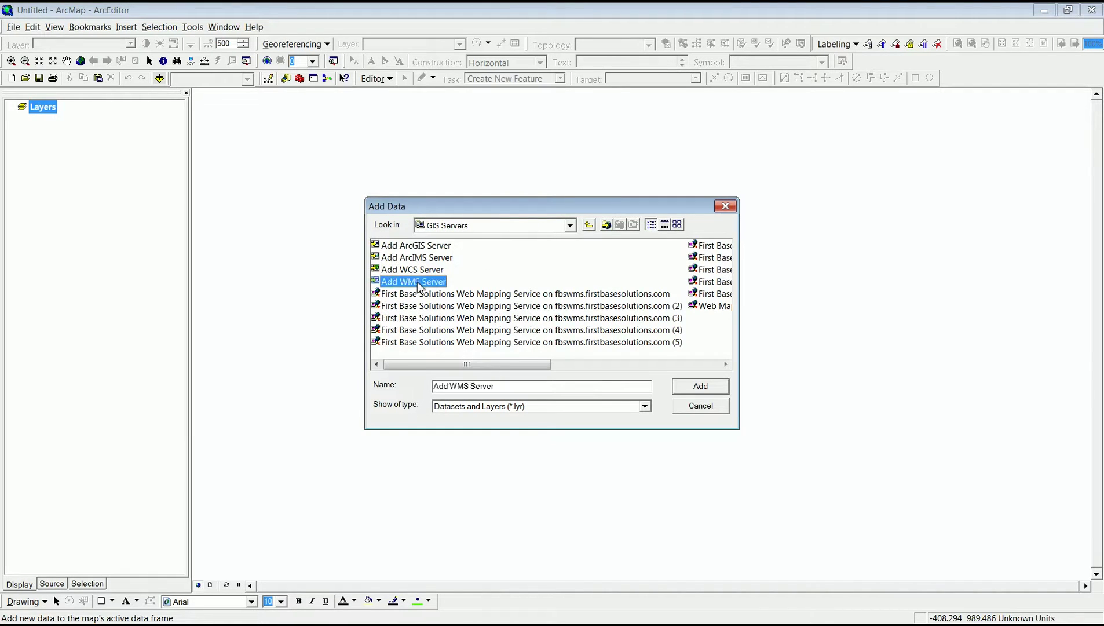
{"action": "double_click", "coordinate": [417, 283]}
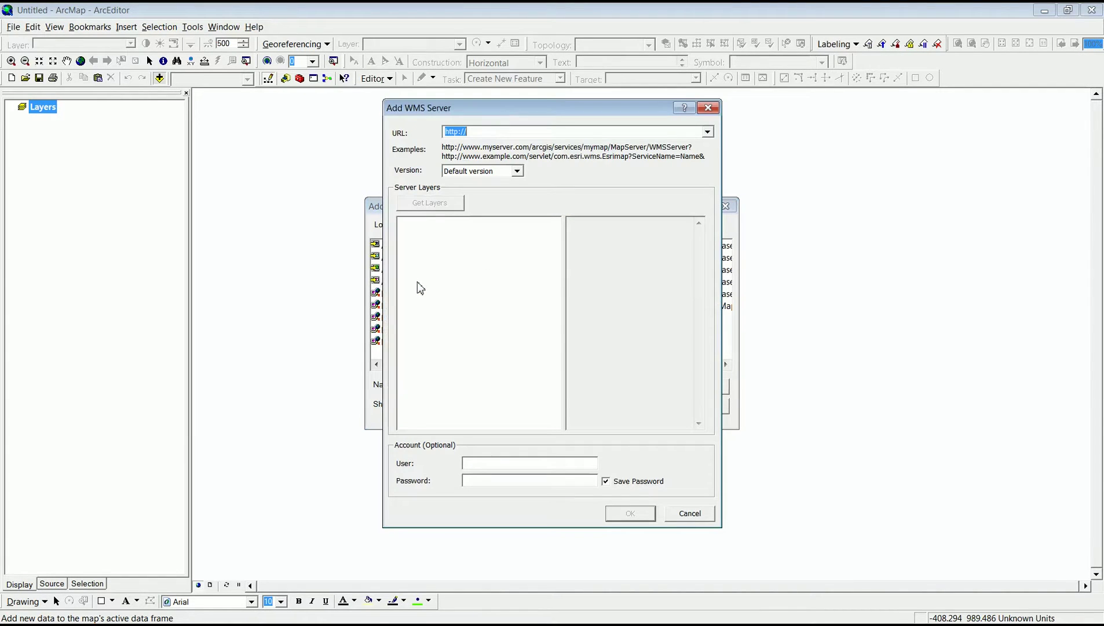
{"action": "right_click", "coordinate": [486, 130]}
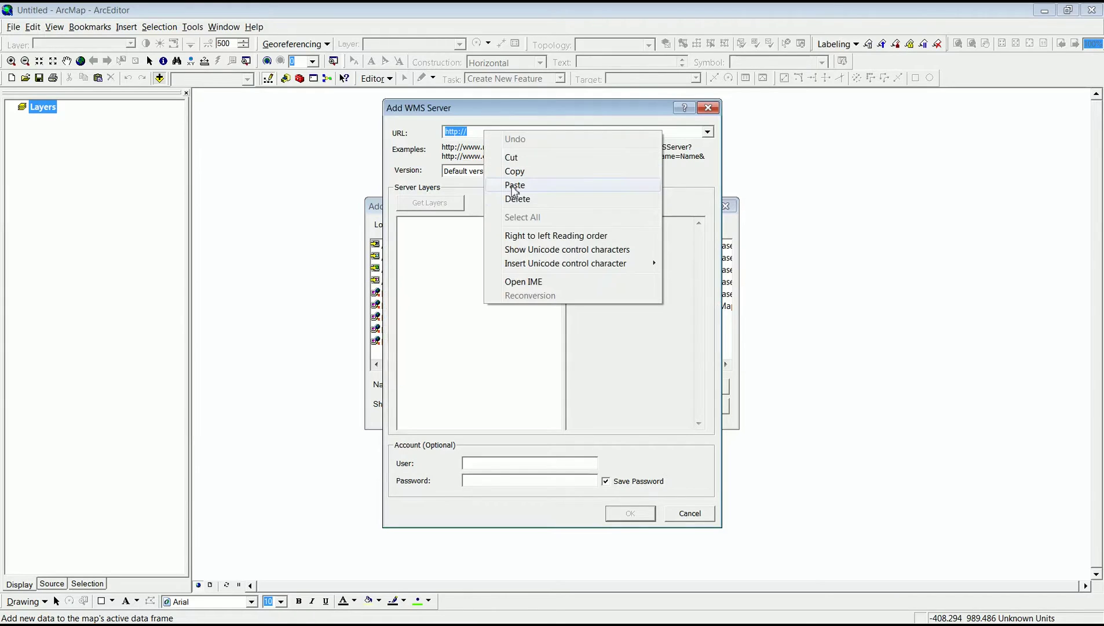
{"action": "left_click", "coordinate": [513, 185]}
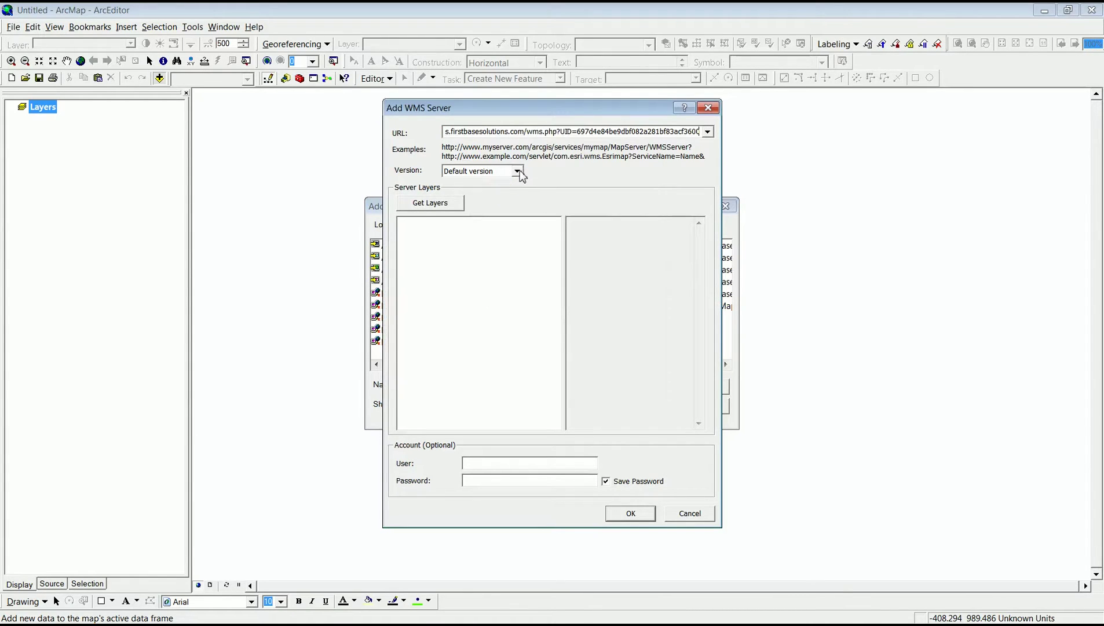
{"action": "left_click", "coordinate": [518, 171]}
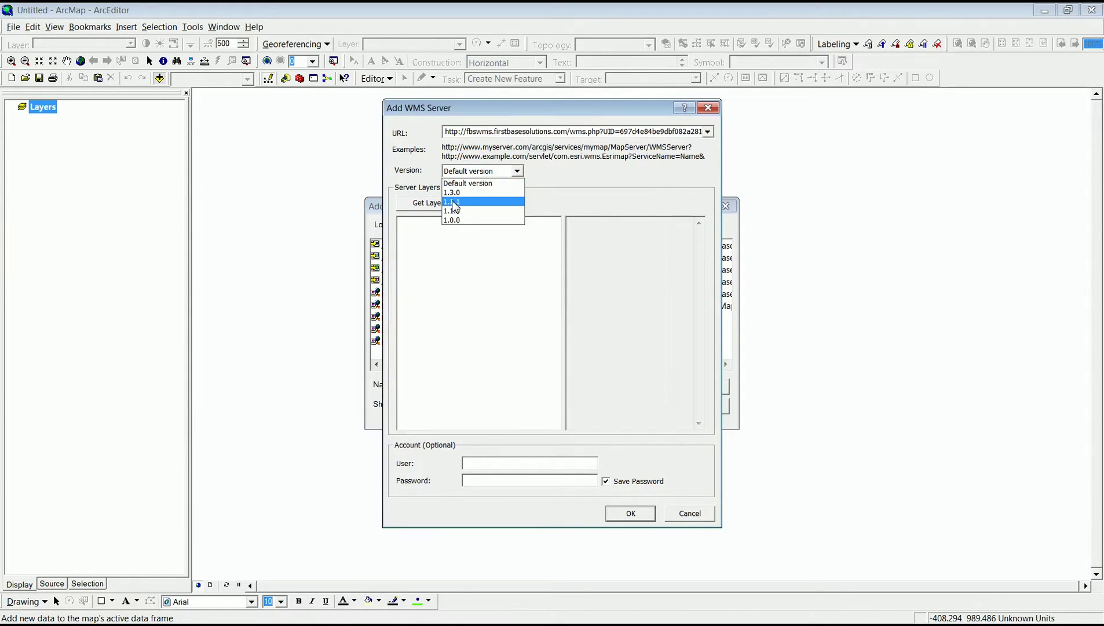
{"action": "left_click", "coordinate": [454, 202]}
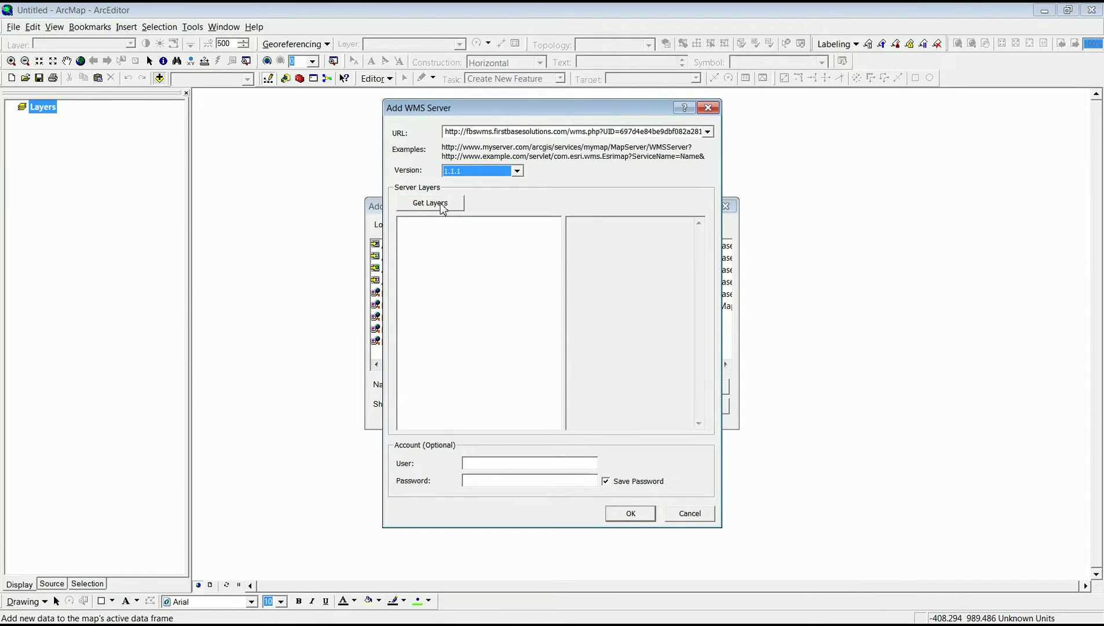
{"action": "left_click", "coordinate": [441, 204]}
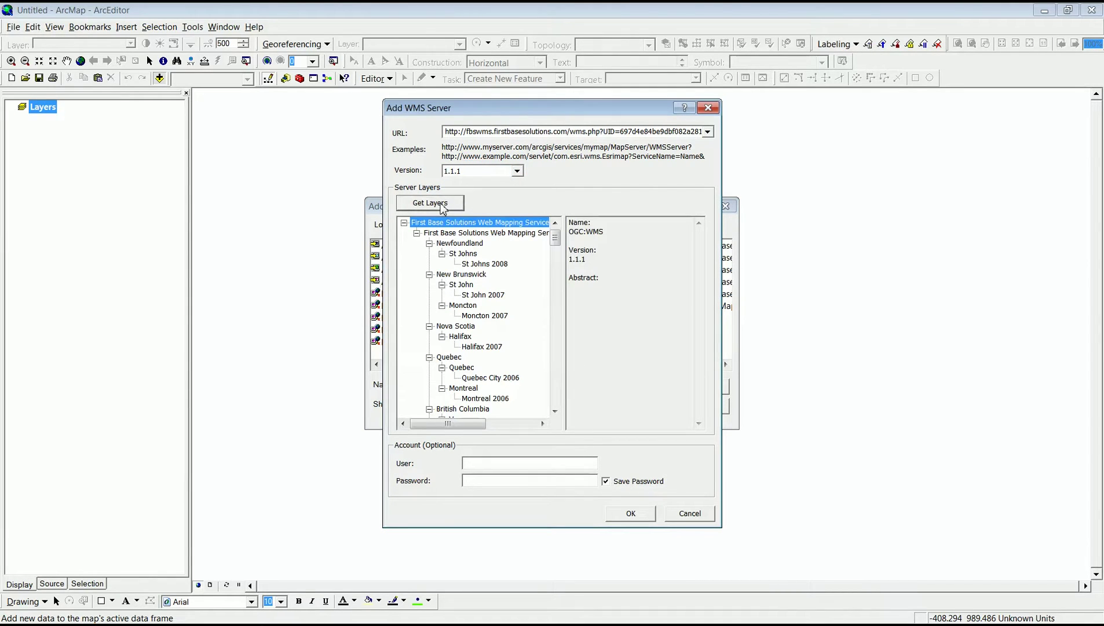
Confirm the connection and select First Base Solutions Web Mapping Service in the new (5) connection.
{"action": "left_click", "coordinate": [634, 516]}
{"action": "left_click", "coordinate": [693, 386]}
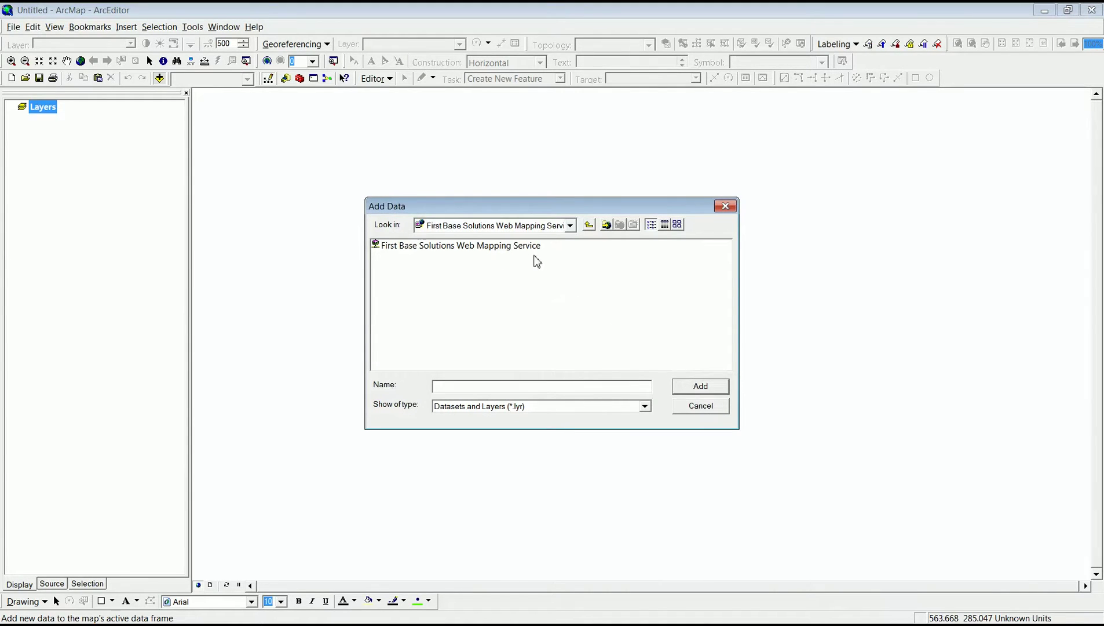
{"action": "left_click", "coordinate": [521, 249]}
Add the First Base Solutions Web Mapping Service to the map and switch its layer on.
{"action": "left_click", "coordinate": [690, 387]}
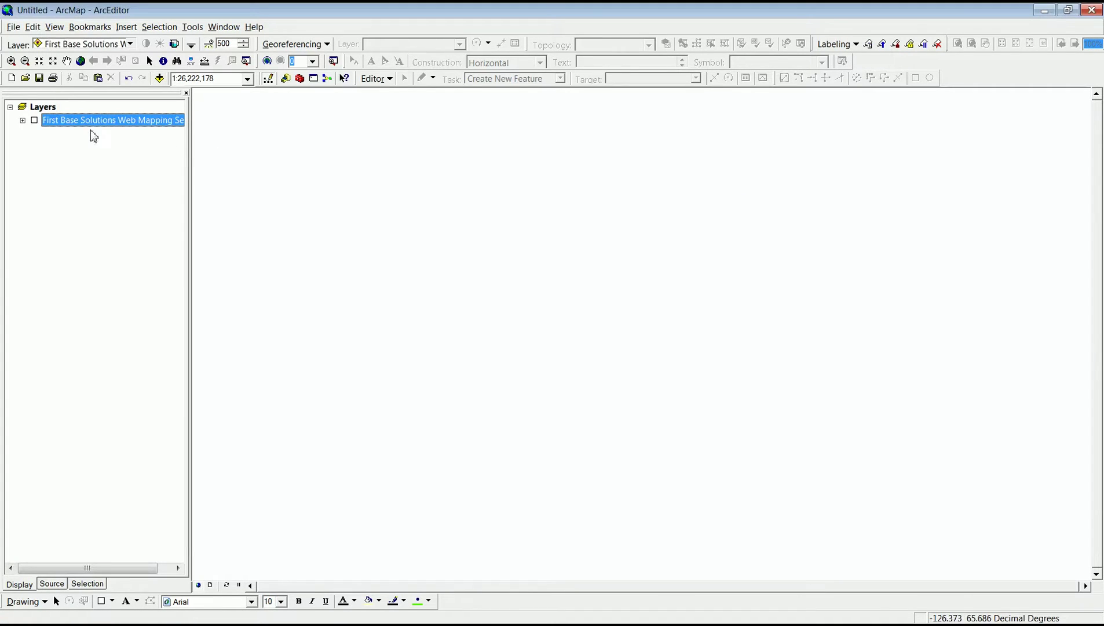
{"action": "left_click", "coordinate": [34, 121]}
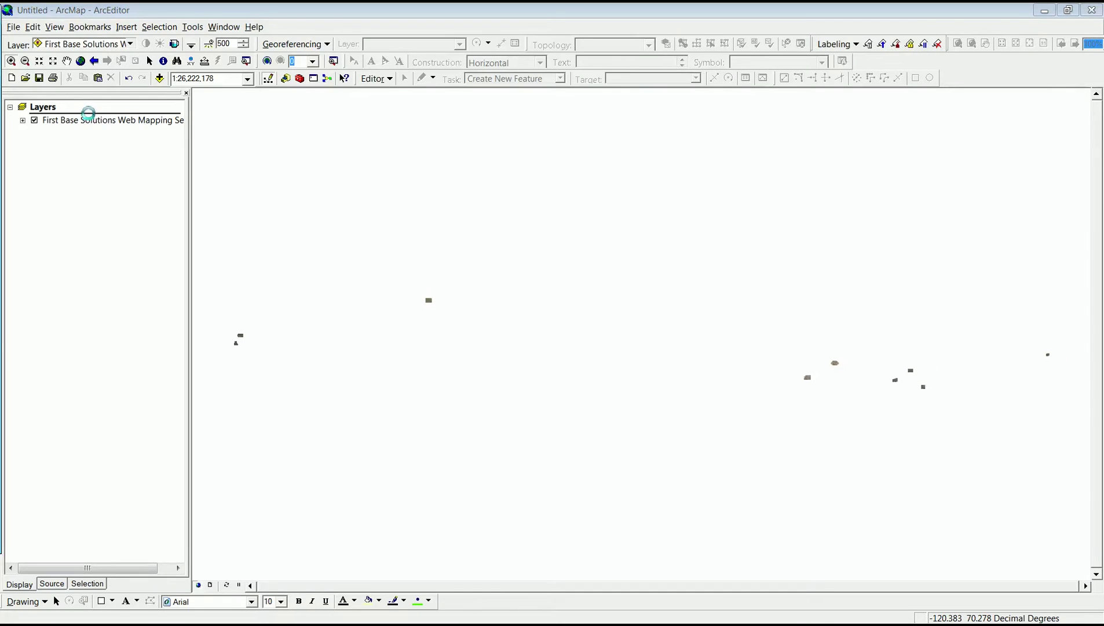
Deselect world_countries, expand the service layer tree and turn on the Ontario imagery layers.
{"action": "left_click", "coordinate": [24, 170]}
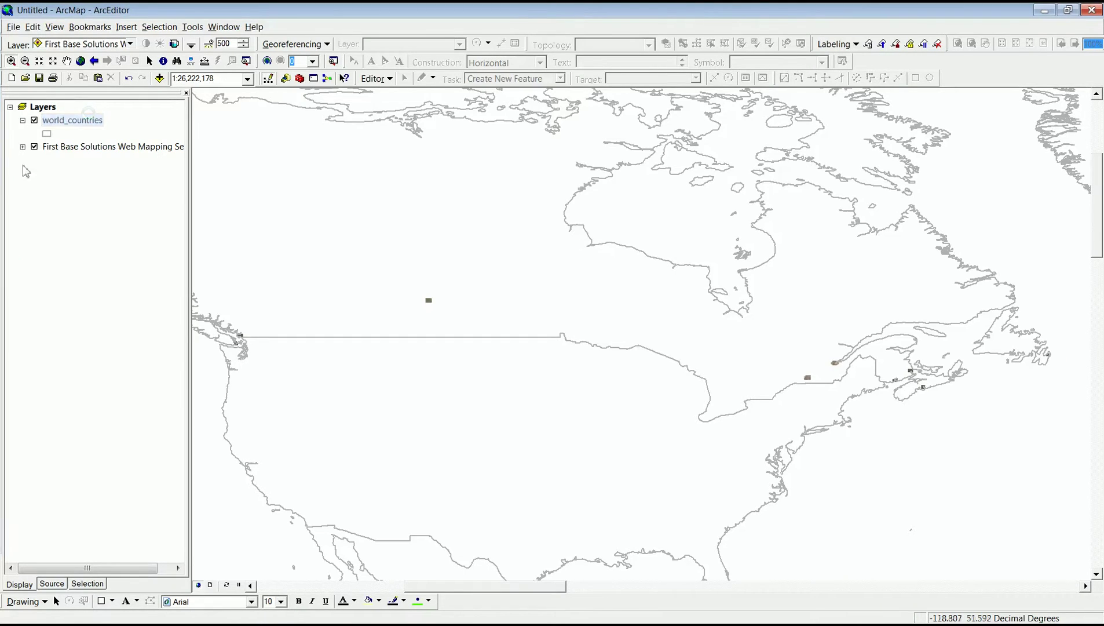
{"action": "left_click", "coordinate": [23, 148]}
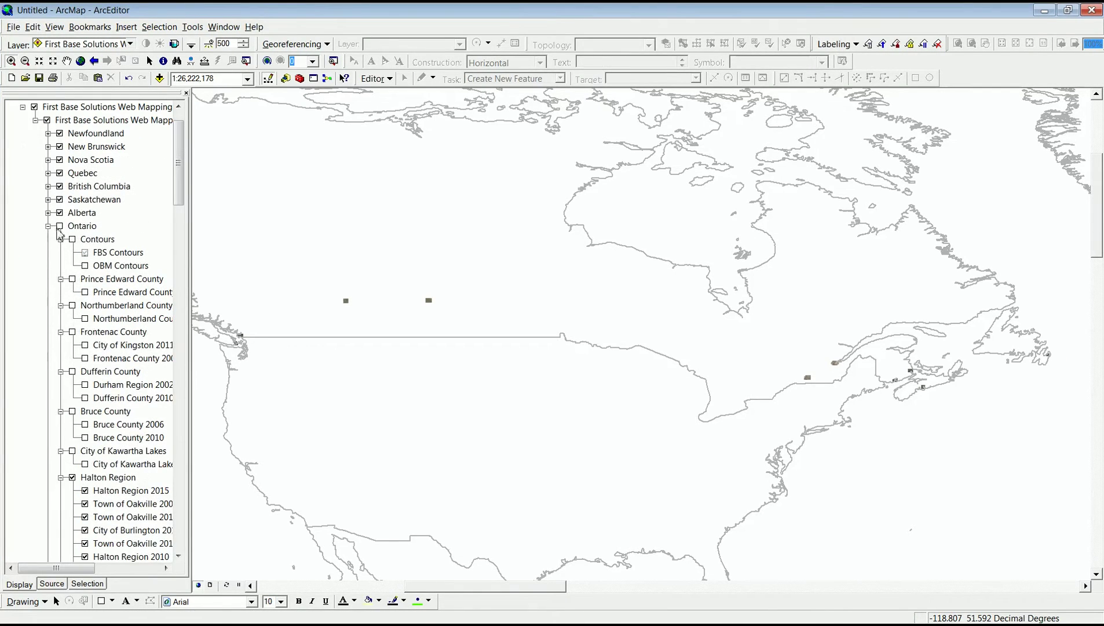
{"action": "left_click", "coordinate": [59, 227]}
Switch on the Ontario Contours group further down, then return the layer tree to the top.
{"action": "scroll", "coordinate": [85, 453], "scroll_direction": "down", "scroll_amount": 1}
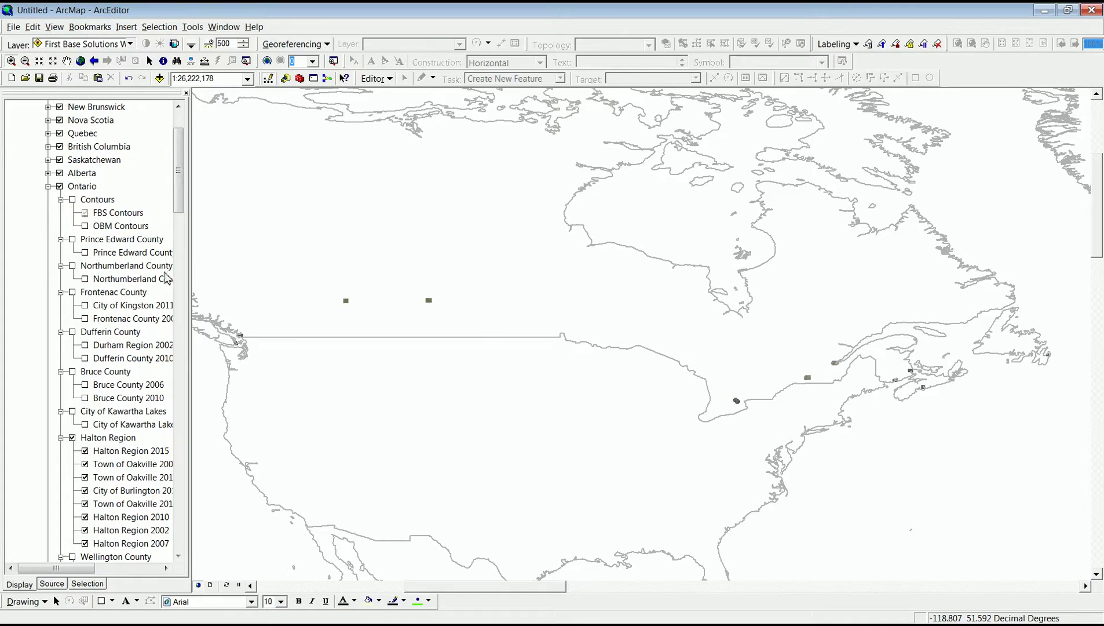
{"action": "scroll", "coordinate": [179, 245], "scroll_direction": "down", "scroll_amount": 4}
{"action": "scroll", "coordinate": [178, 245], "scroll_direction": "down", "scroll_amount": 20}
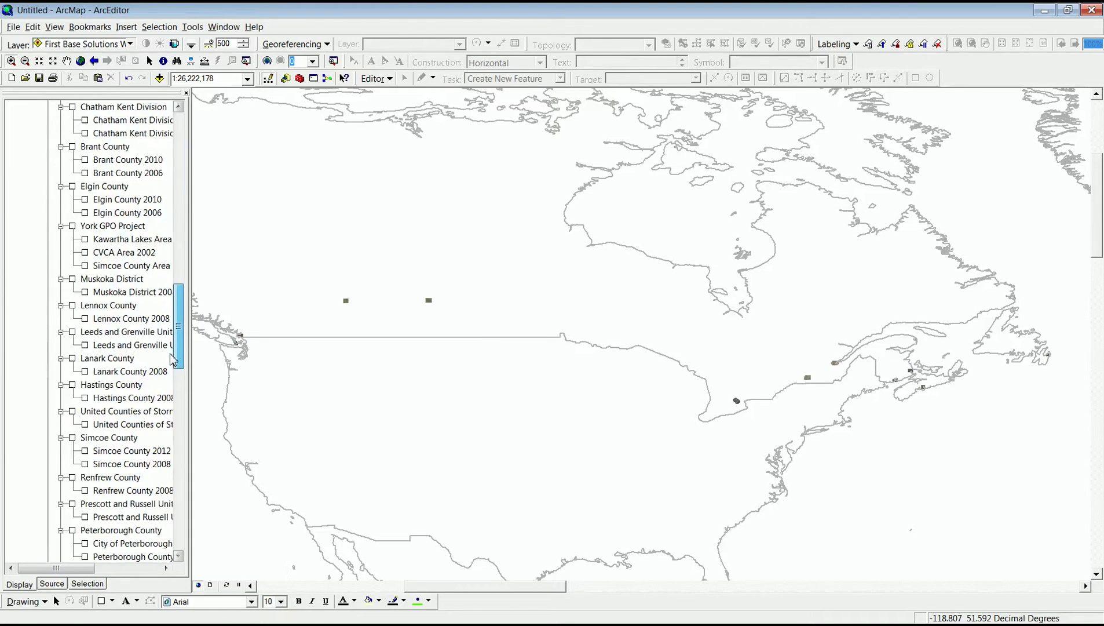
{"action": "scroll", "coordinate": [172, 360], "scroll_direction": "down", "scroll_amount": 8}
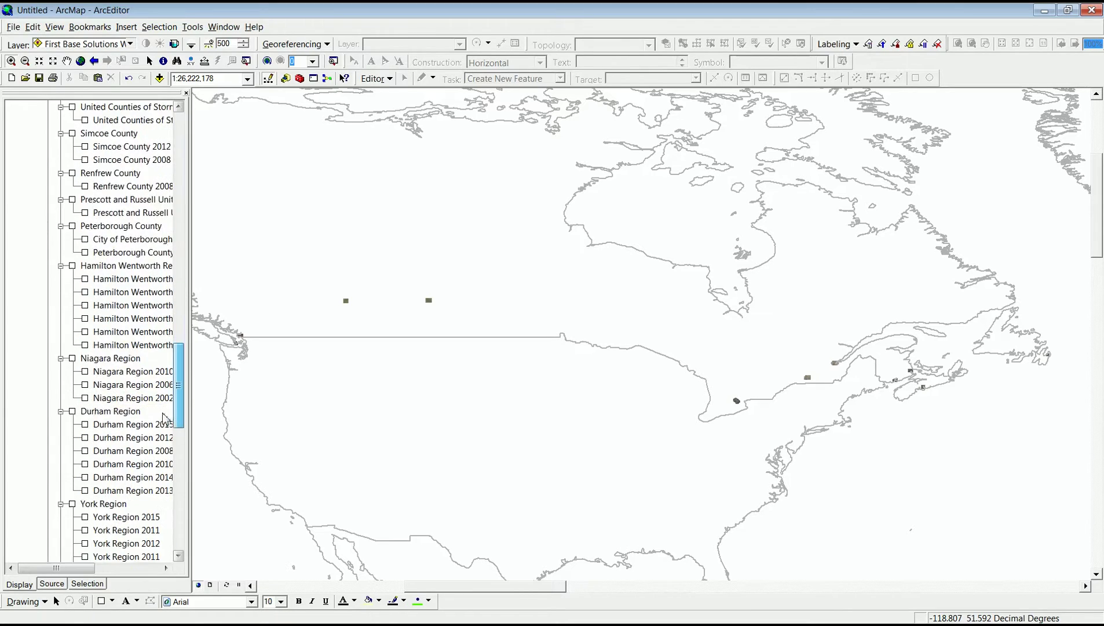
{"action": "scroll", "coordinate": [165, 418], "scroll_direction": "down", "scroll_amount": 4}
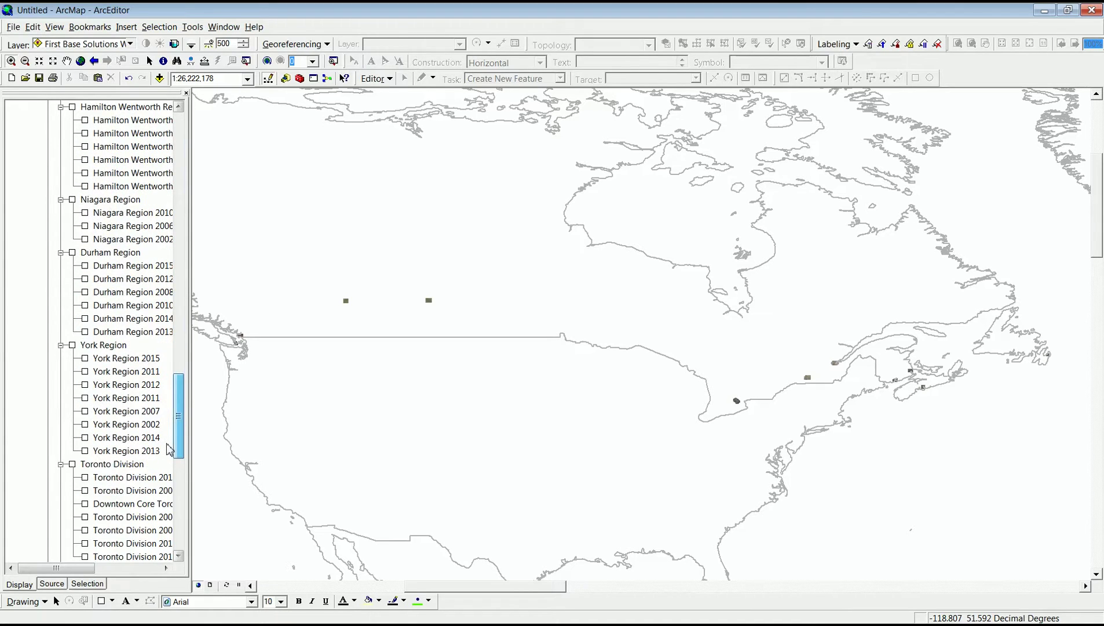
{"action": "left_click_drag", "start_coordinate": [176, 446], "coordinate": [177, 151]}
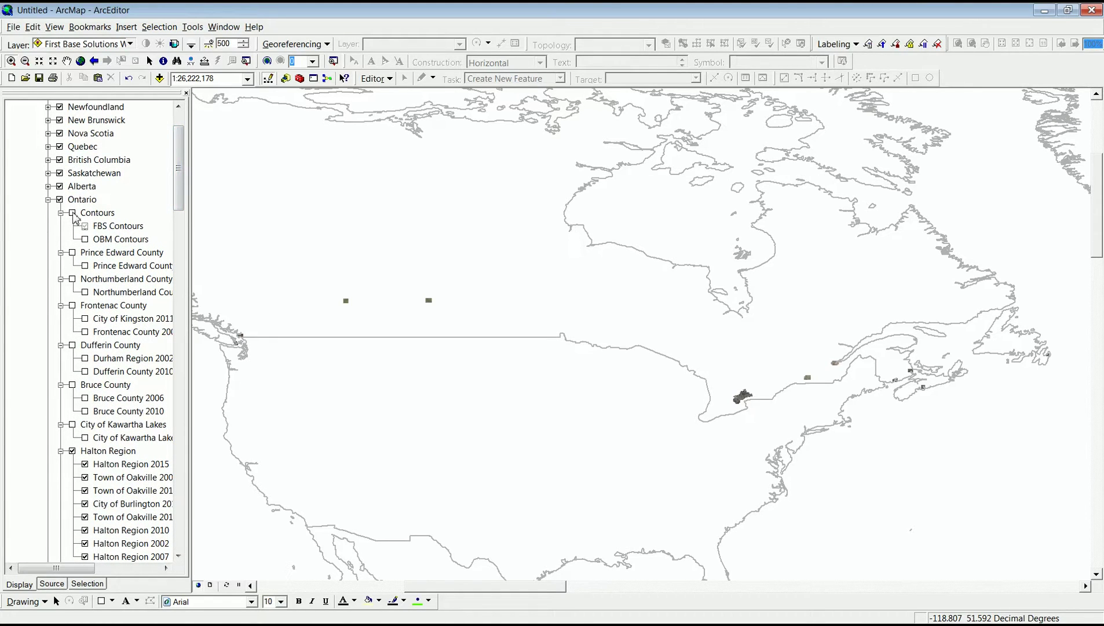
{"action": "left_click", "coordinate": [72, 212]}
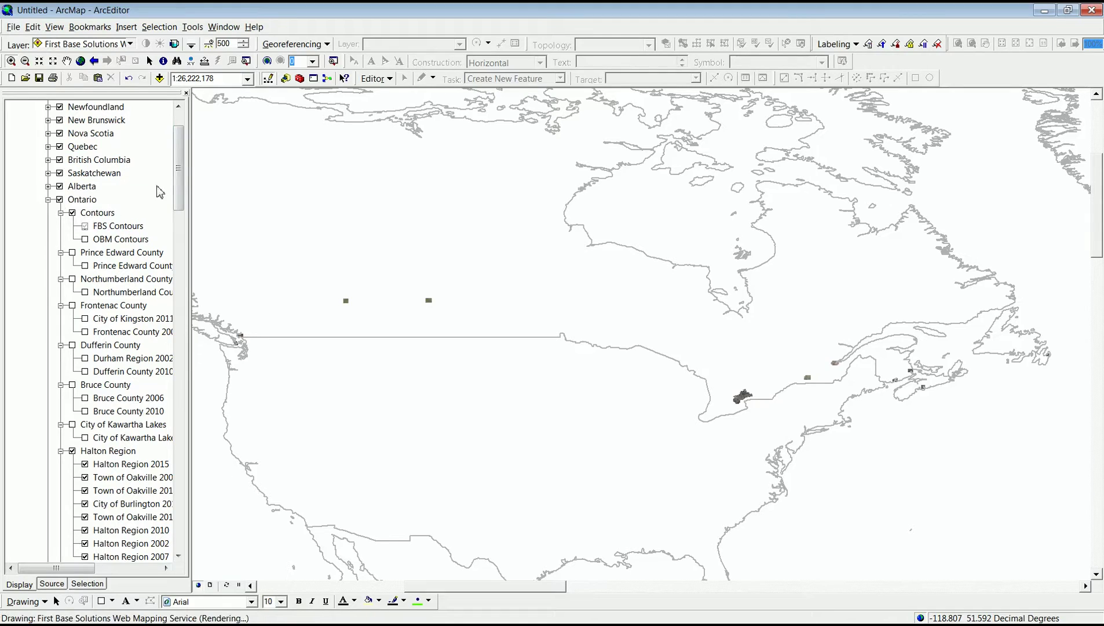
{"action": "left_click_drag", "start_coordinate": [178, 184], "coordinate": [180, 157]}
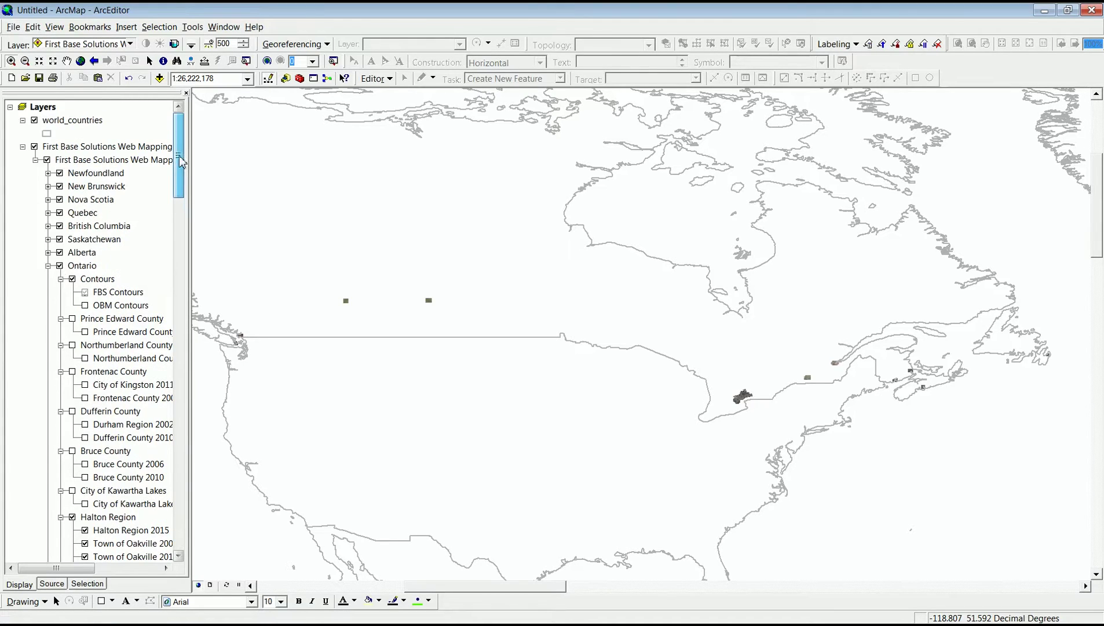
Collapse the First Base Solutions layer and reproject the map to NAD_1983_UTM_Zone_17N, accepting the warning.
{"action": "left_click", "coordinate": [23, 146]}
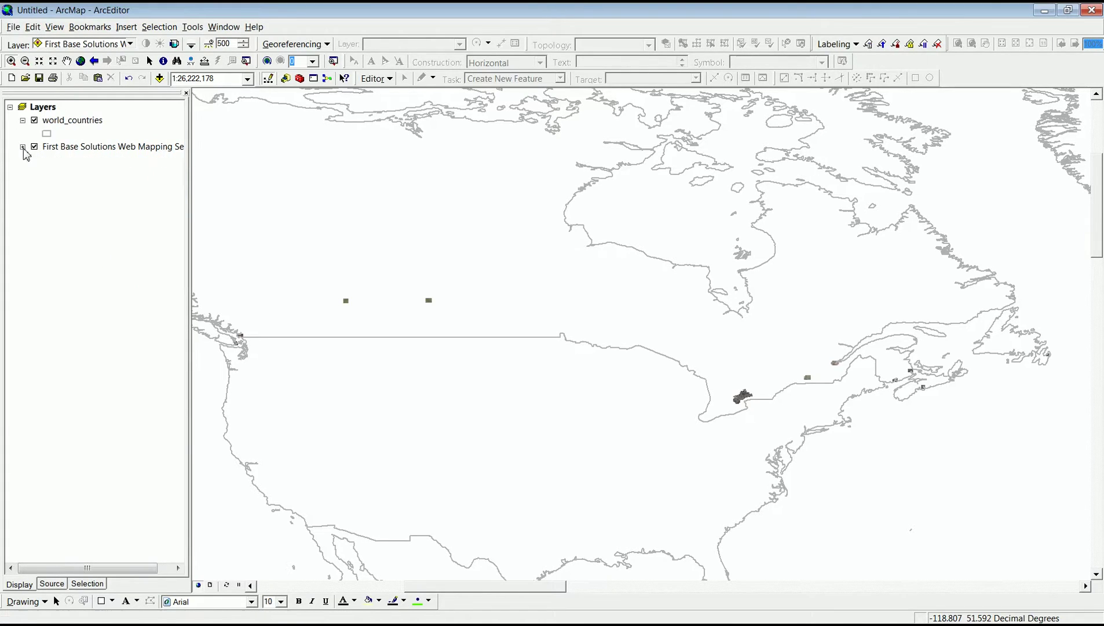
{"action": "left_click", "coordinate": [86, 148]}
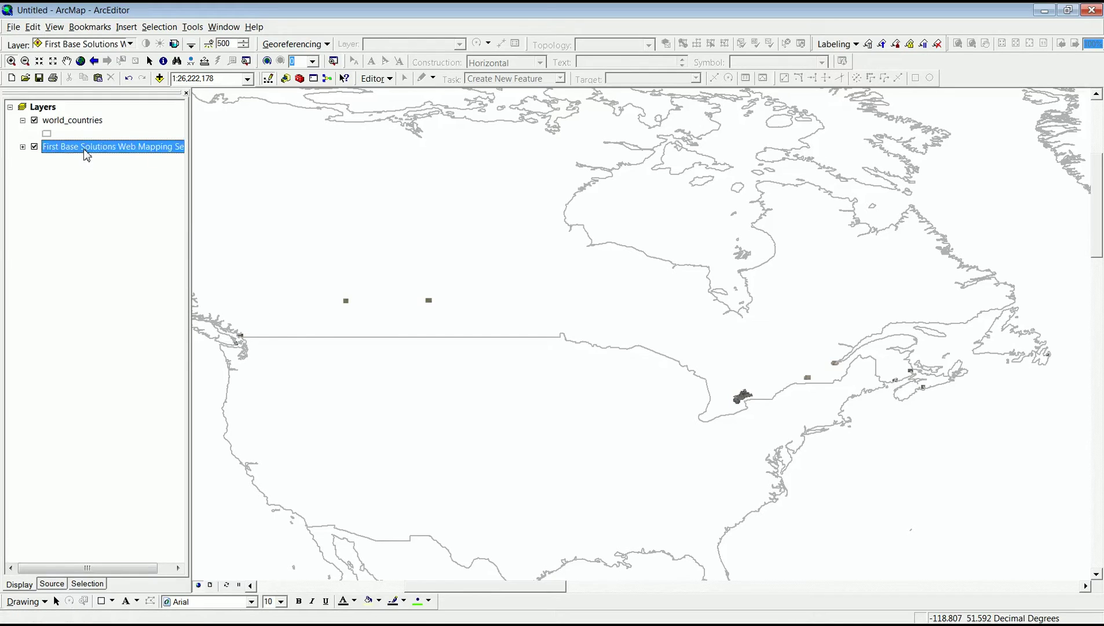
{"action": "right_click", "coordinate": [85, 150]}
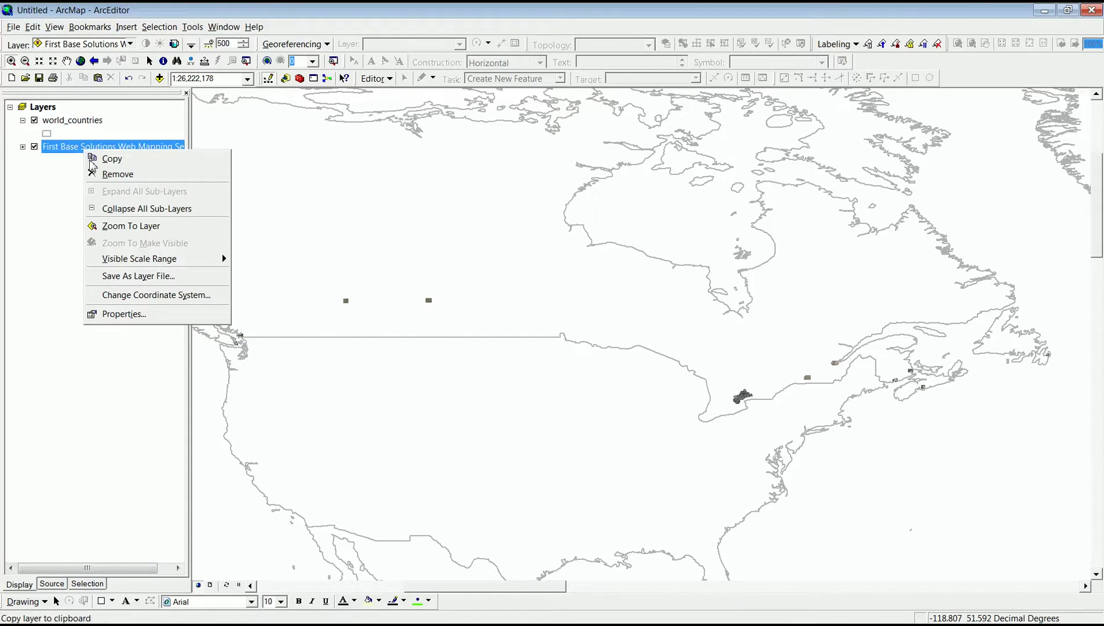
{"action": "left_click", "coordinate": [122, 297]}
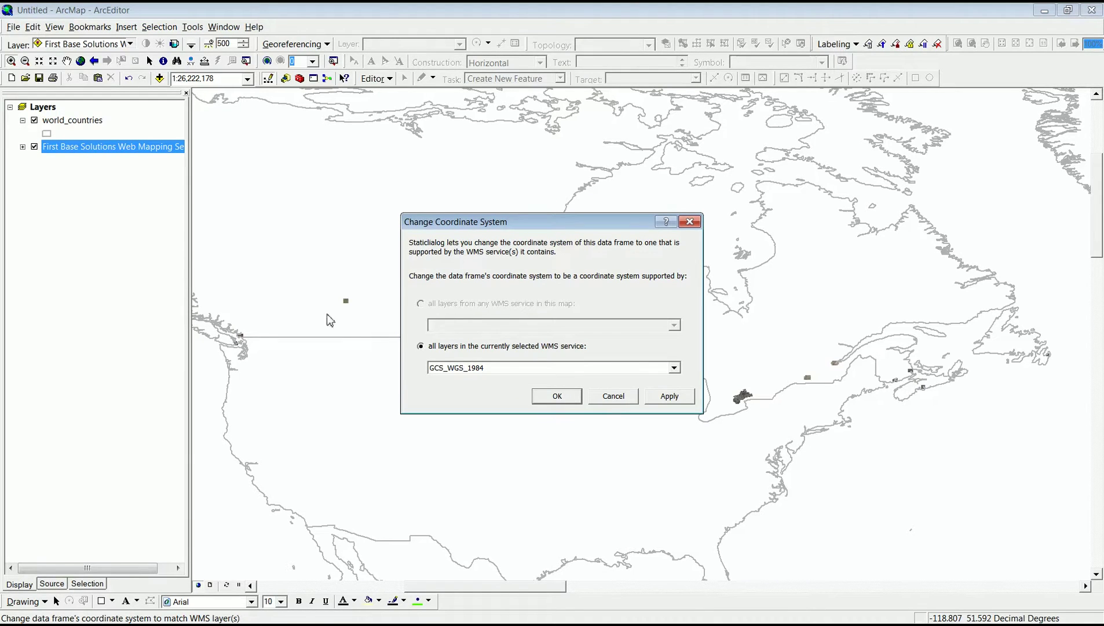
{"action": "left_click", "coordinate": [674, 367]}
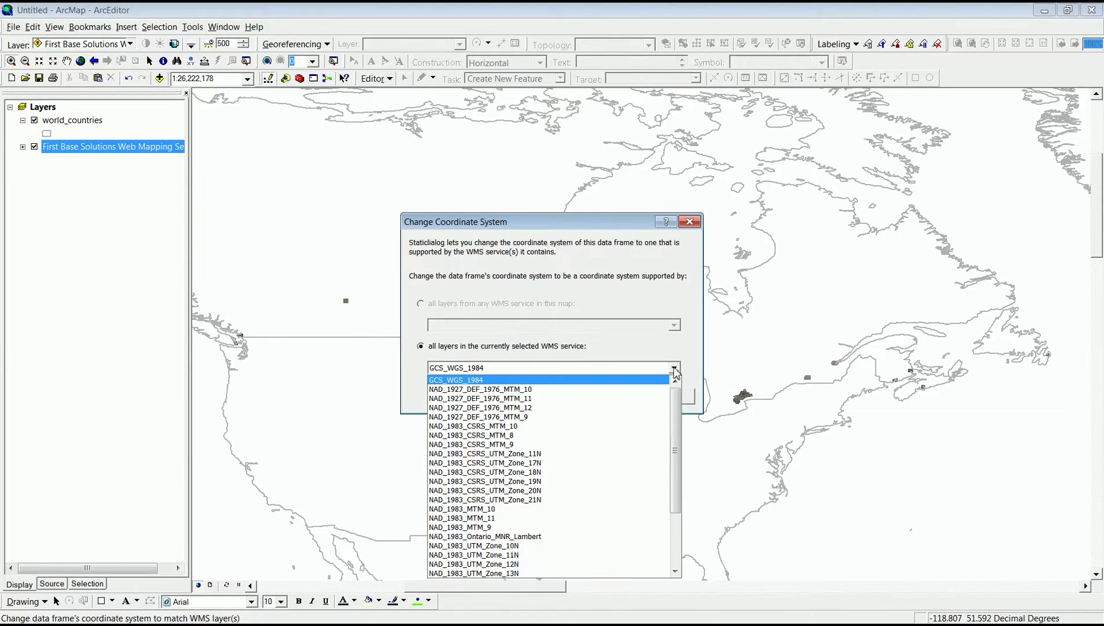
{"action": "left_click_drag", "start_coordinate": [675, 416], "coordinate": [677, 477]}
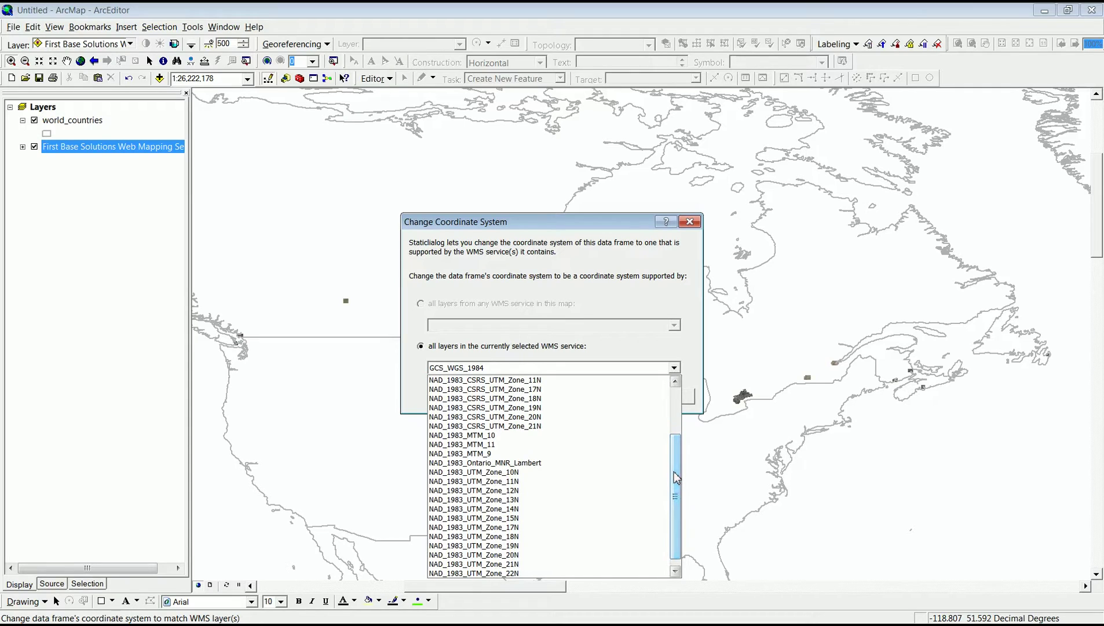
{"action": "left_click", "coordinate": [506, 527]}
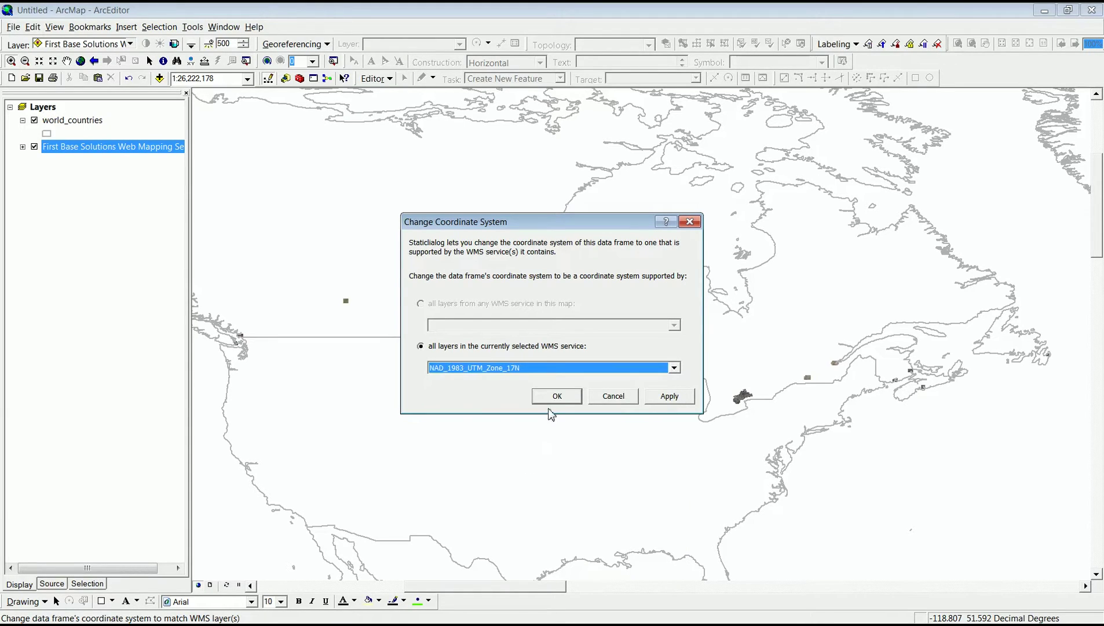
{"action": "left_click", "coordinate": [560, 394]}
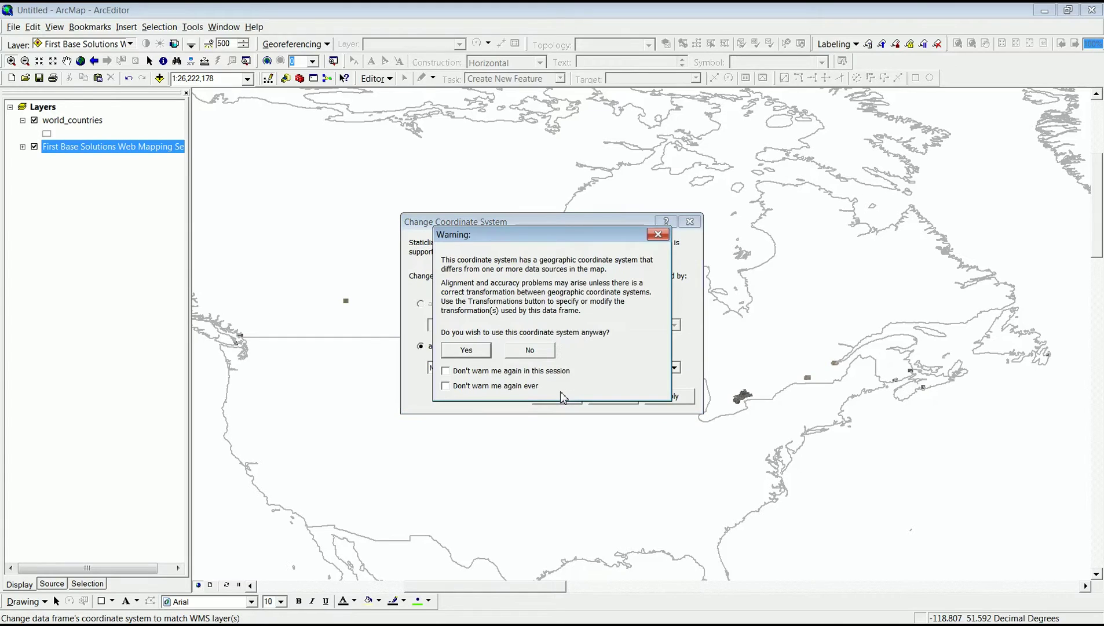
{"action": "left_click", "coordinate": [455, 355]}
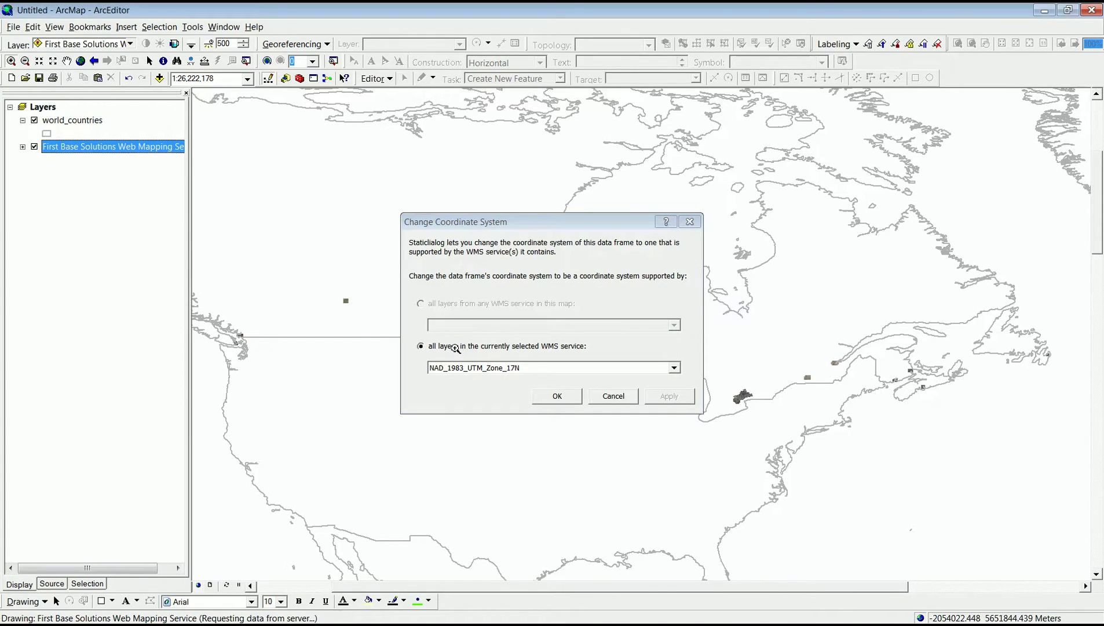
{"action": "left_click", "coordinate": [547, 399]}
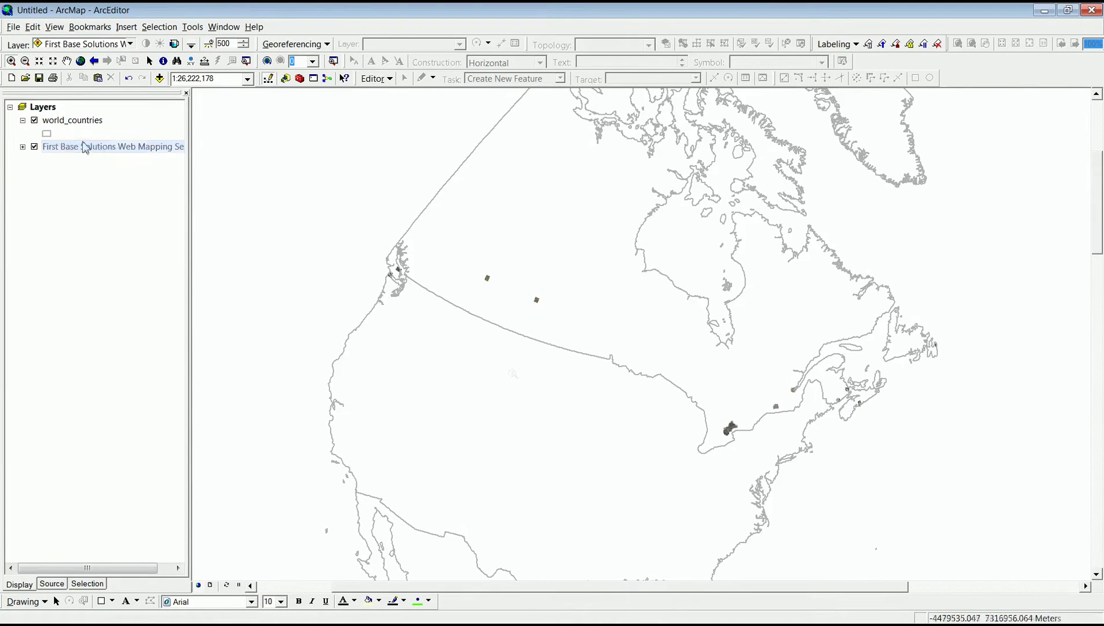
Set the Layers data frame coordinate system to NAD 1983 UTM Zone 17N, accepting the warning.
{"action": "right_click", "coordinate": [47, 107]}
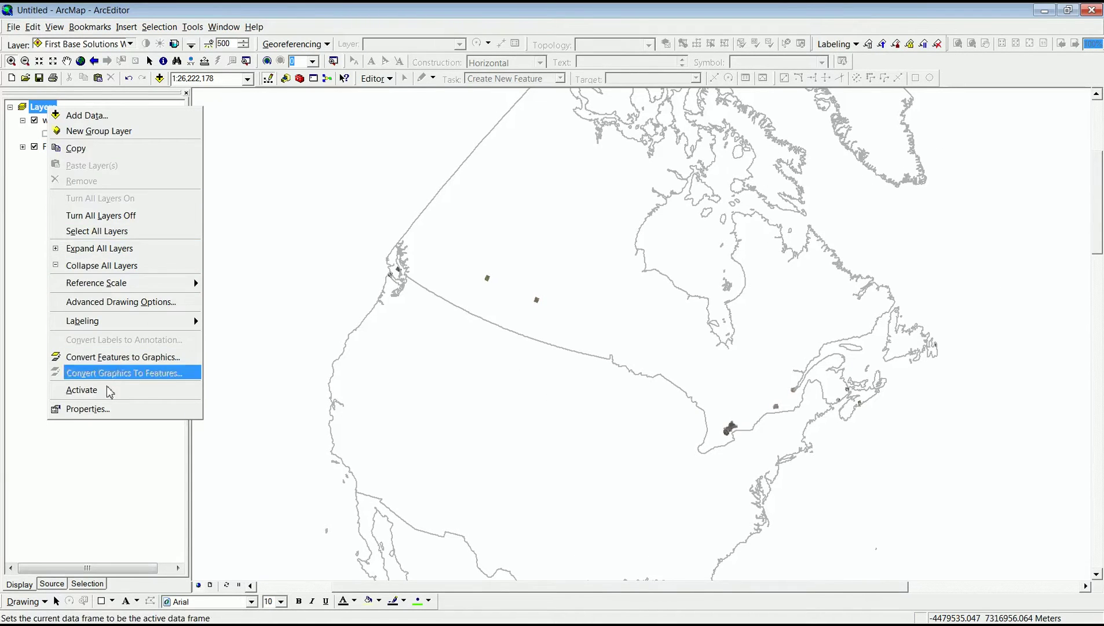
{"action": "left_click", "coordinate": [102, 408]}
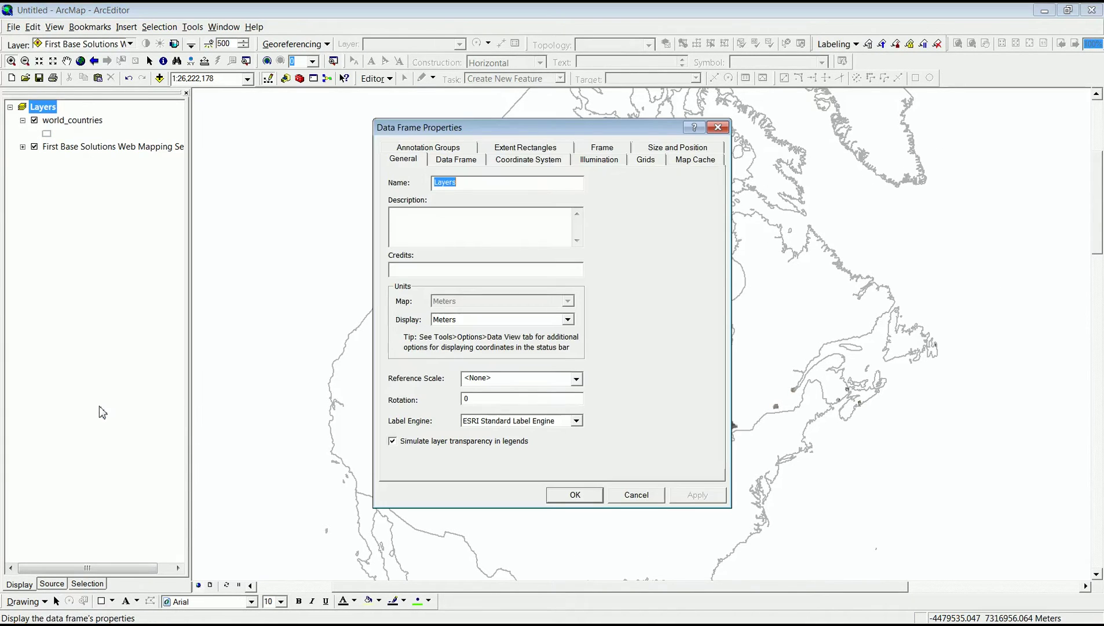
{"action": "left_click", "coordinate": [515, 162]}
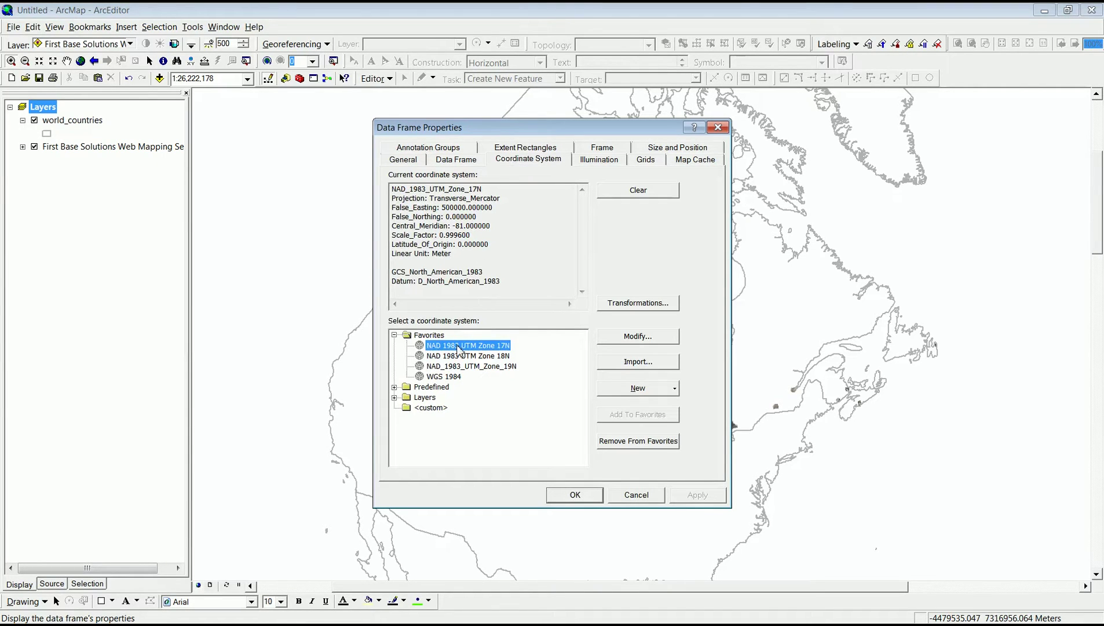
{"action": "left_click", "coordinate": [573, 499]}
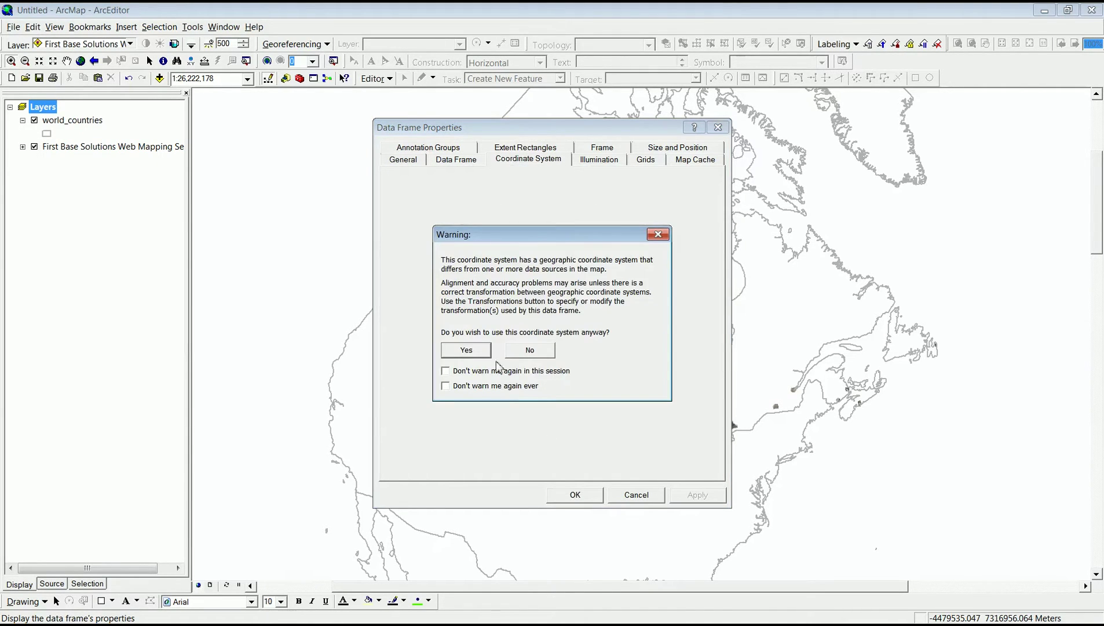
{"action": "left_click", "coordinate": [463, 347]}
Zoom in to the downtown parking lot imagery at about 1:408 scale.
{"action": "left_click_drag", "start_coordinate": [715, 413], "coordinate": [756, 452]}
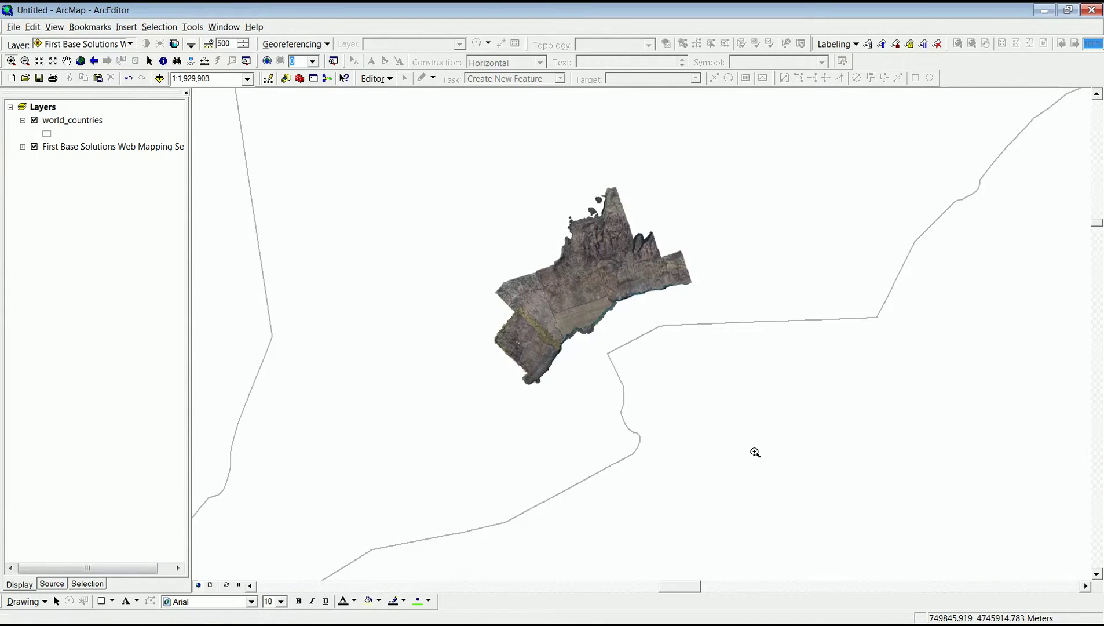
{"action": "left_click_drag", "start_coordinate": [543, 296], "coordinate": [614, 342]}
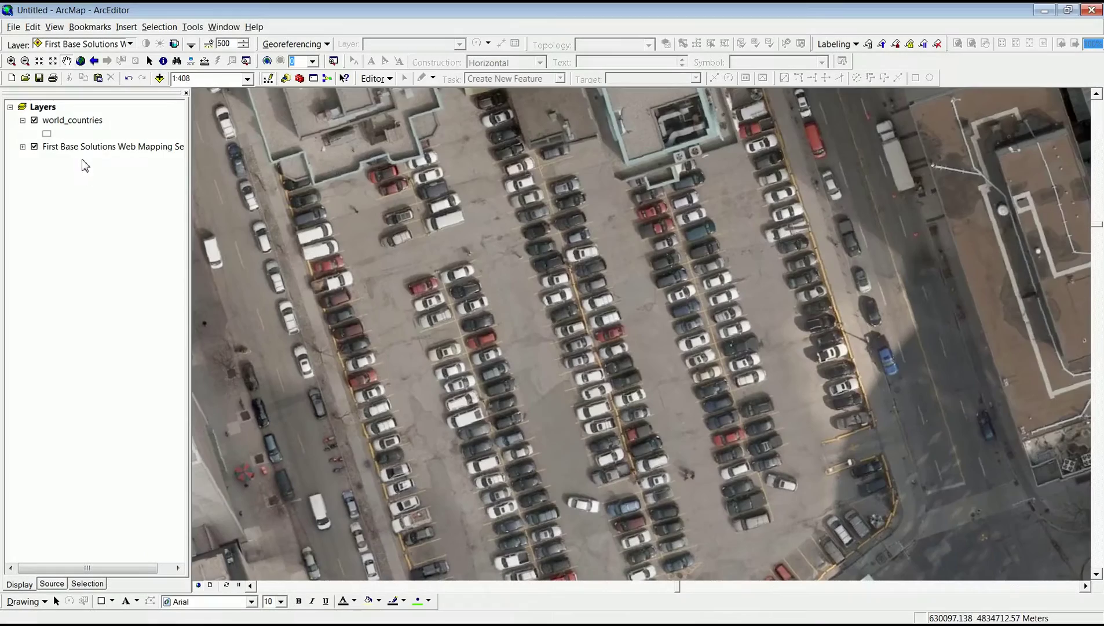
{"action": "right_click", "coordinate": [85, 150]}
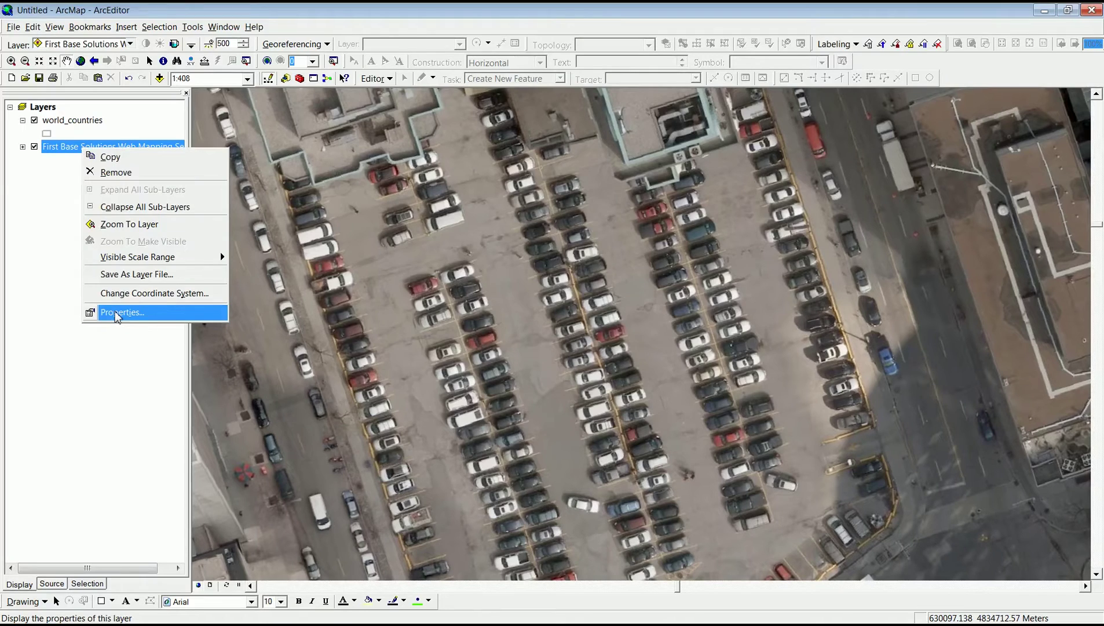
Inspect the web mapping layer's data source and its WMS server address in Layer Properties.
{"action": "left_click", "coordinate": [118, 313]}
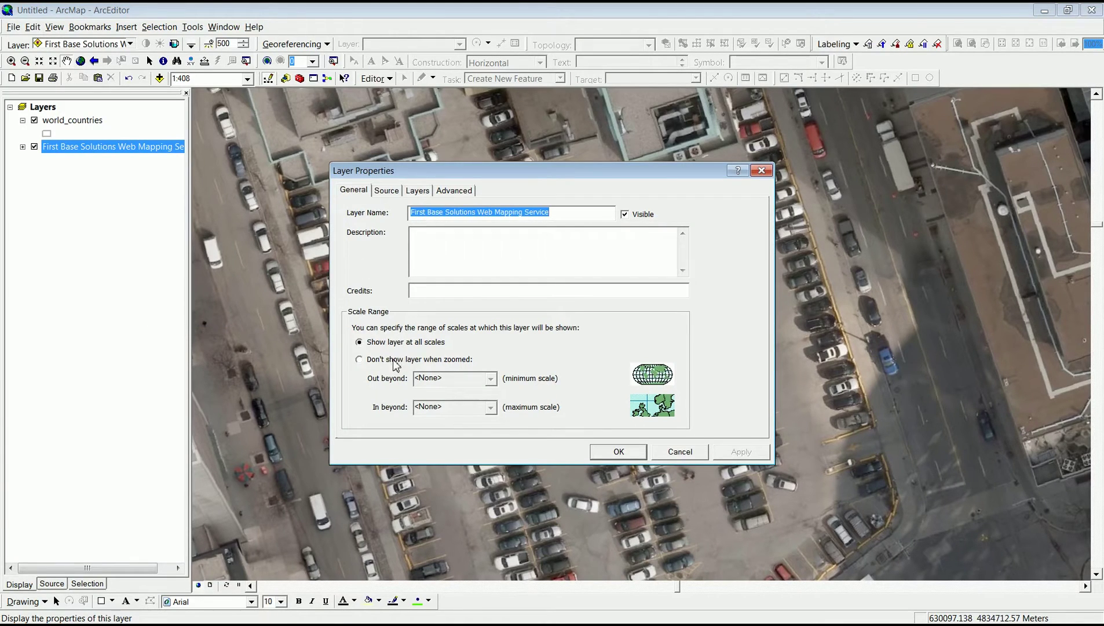
{"action": "left_click", "coordinate": [385, 192]}
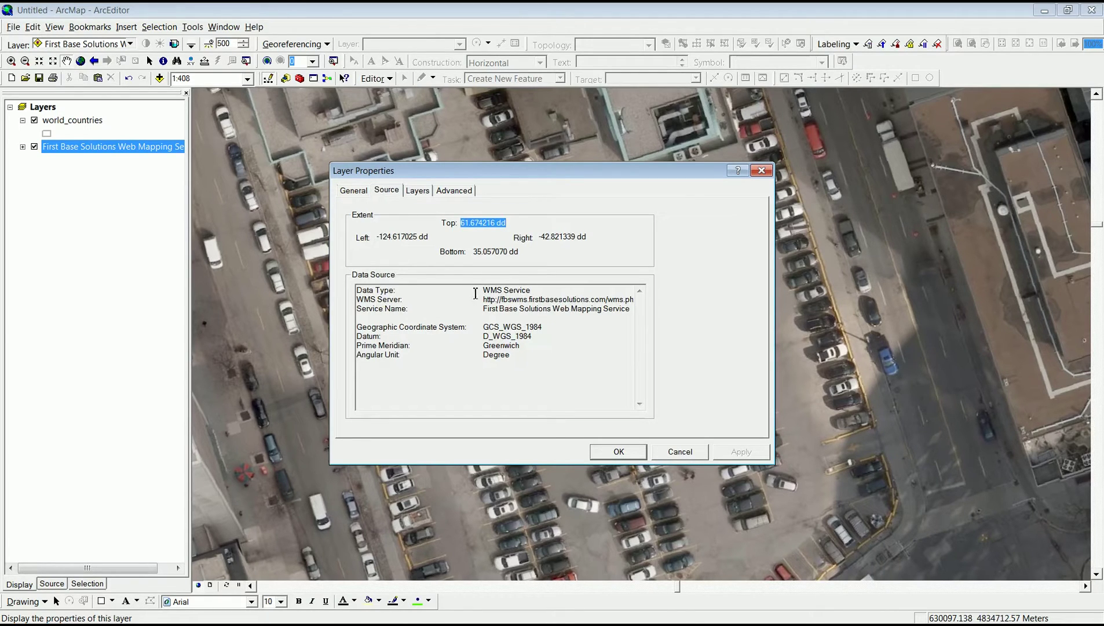
{"action": "left_click_drag", "start_coordinate": [483, 298], "coordinate": [653, 299]}
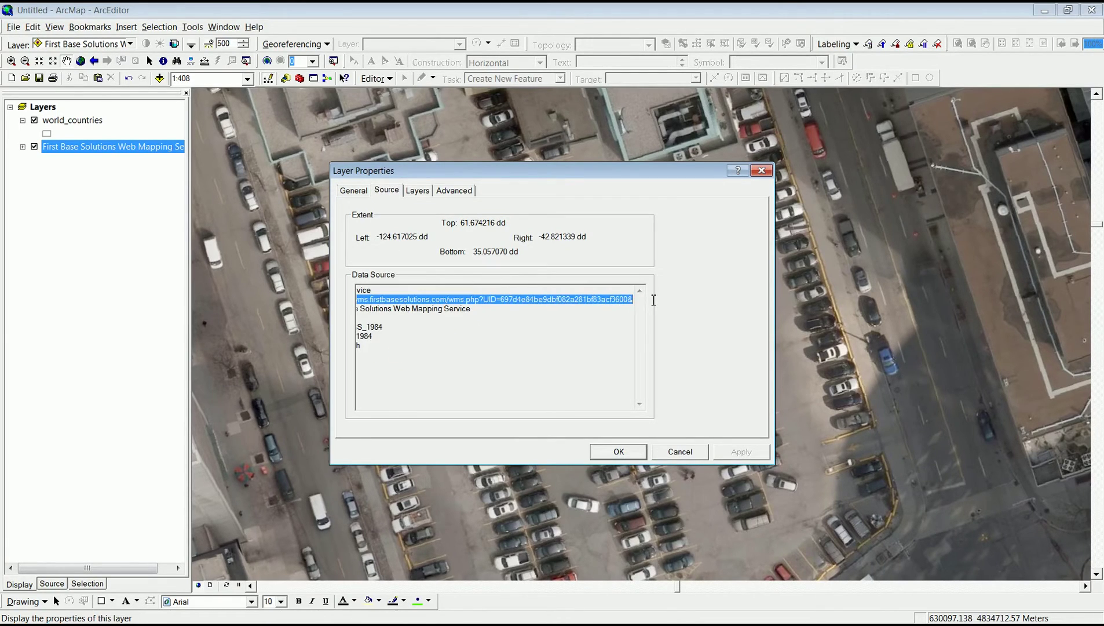
{"action": "left_click", "coordinate": [452, 285]}
Include Toronto Division 2014, remove Durham Region 2015, and switch Toronto Division 2014 on.
{"action": "left_click", "coordinate": [416, 191]}
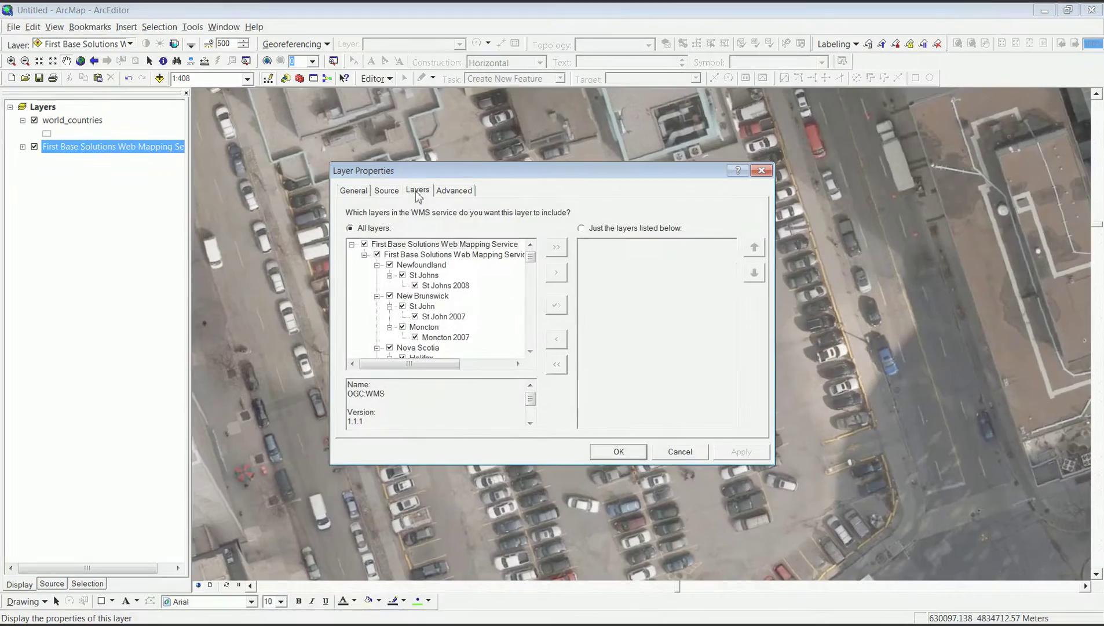
{"action": "left_click_drag", "start_coordinate": [530, 249], "coordinate": [530, 325]}
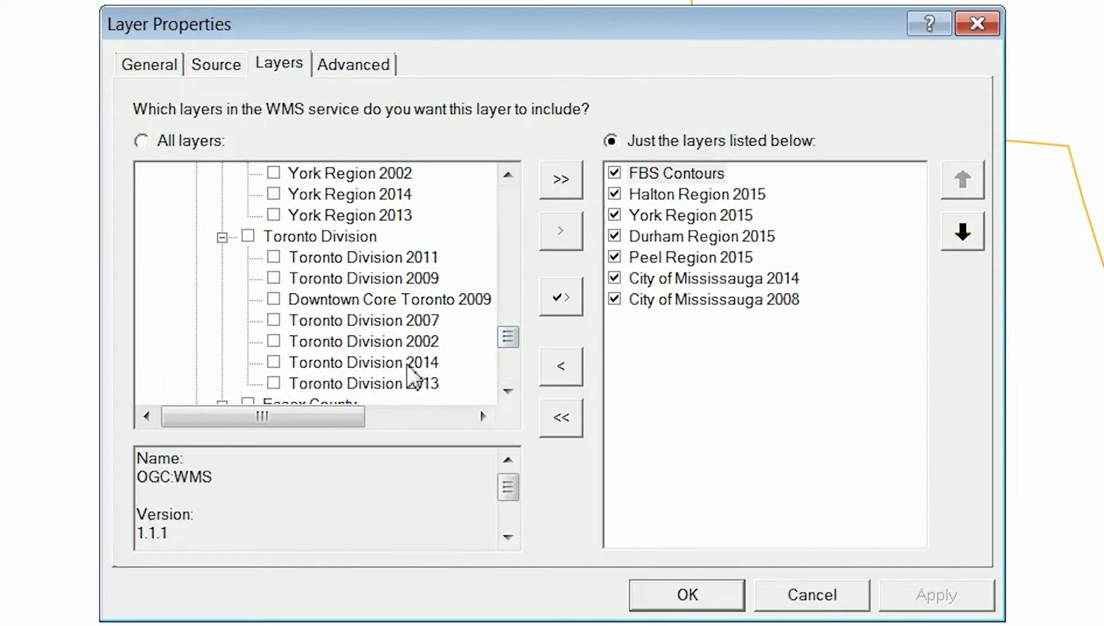
{"action": "left_click", "coordinate": [407, 364]}
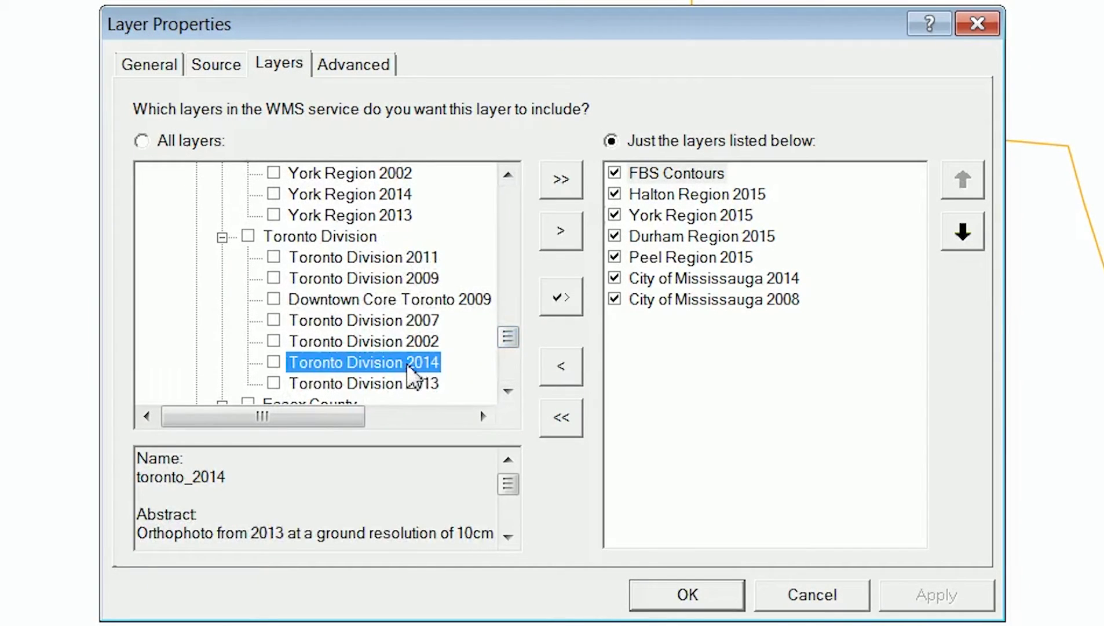
{"action": "left_click", "coordinate": [561, 232]}
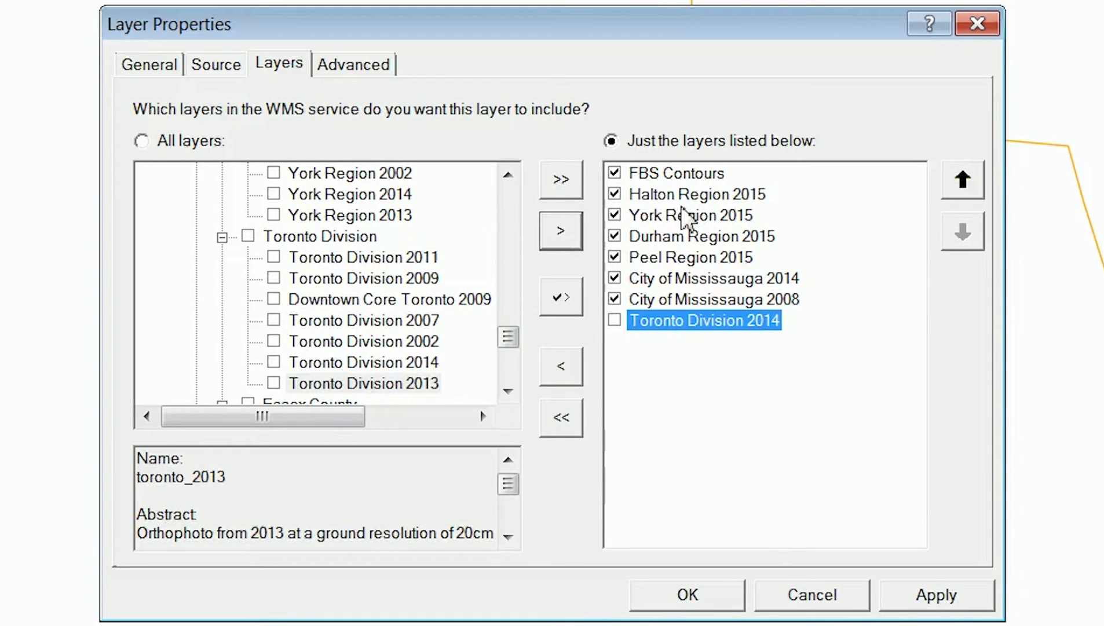
{"action": "left_click", "coordinate": [677, 238]}
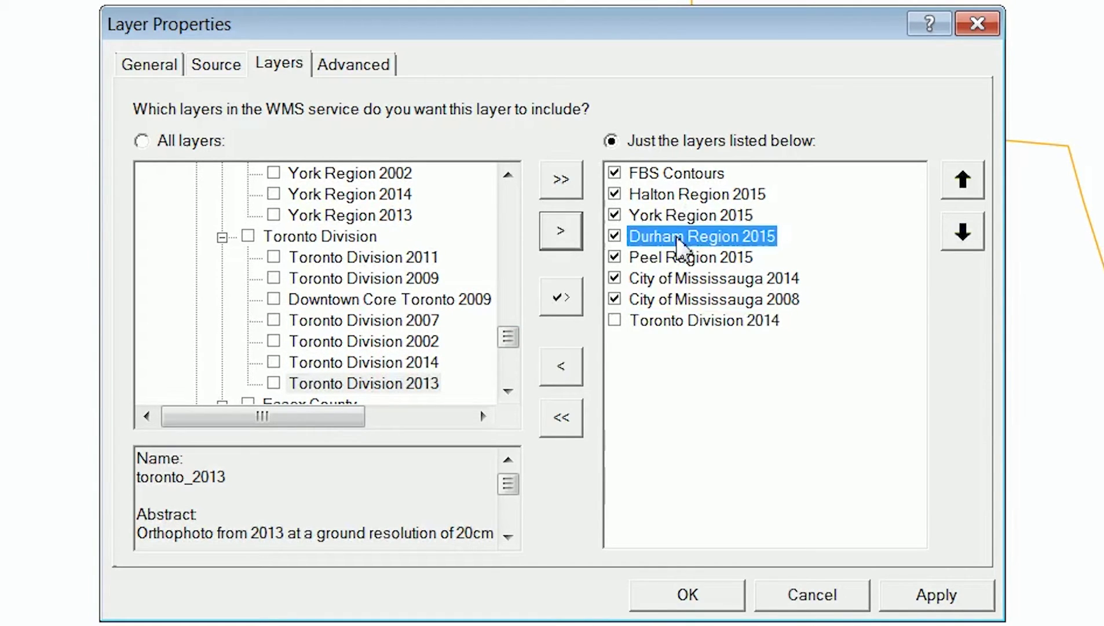
{"action": "left_click", "coordinate": [561, 371]}
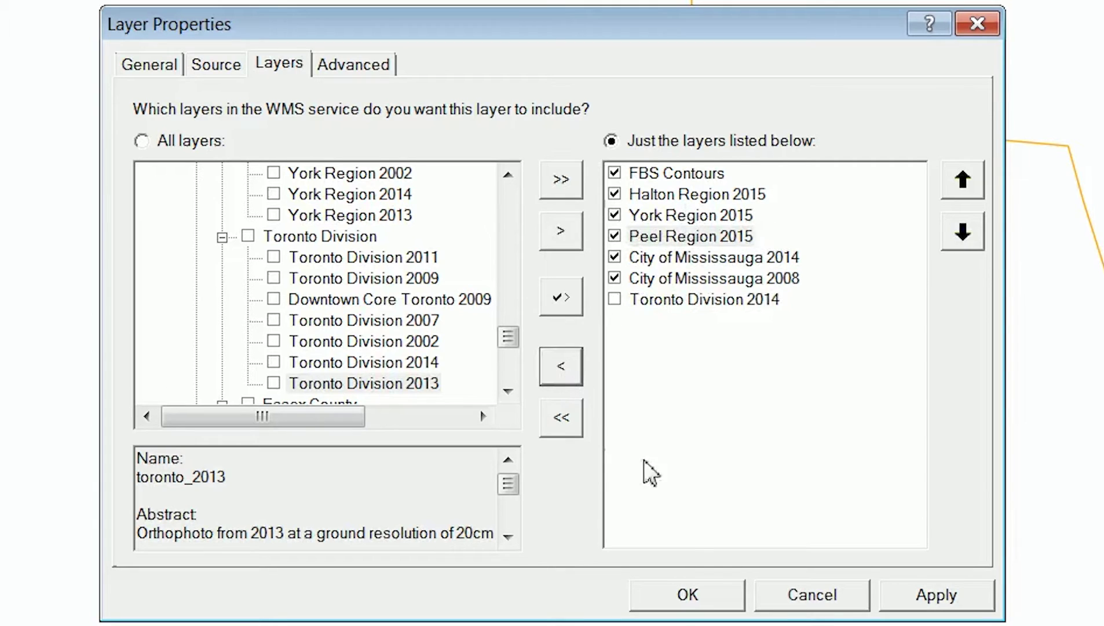
{"action": "left_click", "coordinate": [614, 299]}
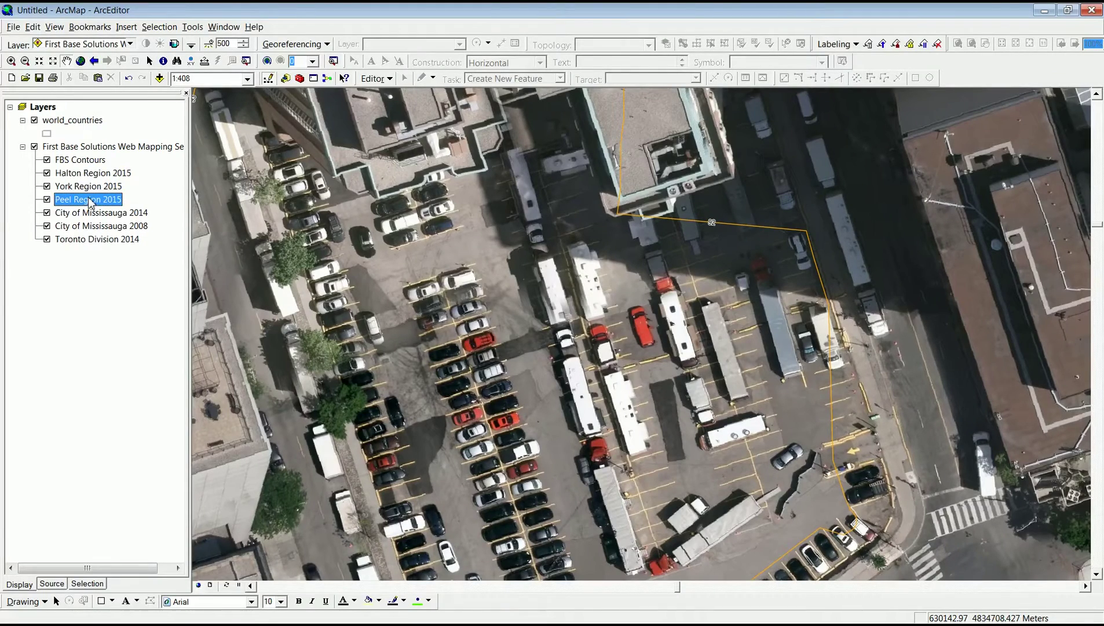
Zoom to Peel Region 2015 and turn off Toronto Division 2014, York Region 2015 and Halton Region 2015.
{"action": "right_click", "coordinate": [91, 202]}
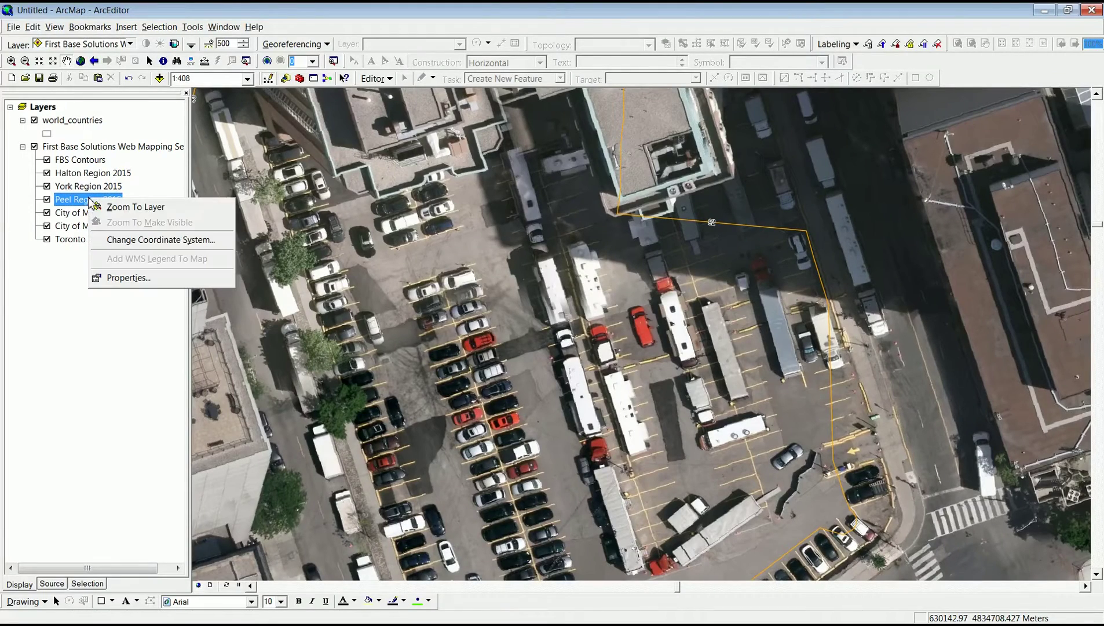
{"action": "left_click", "coordinate": [125, 209]}
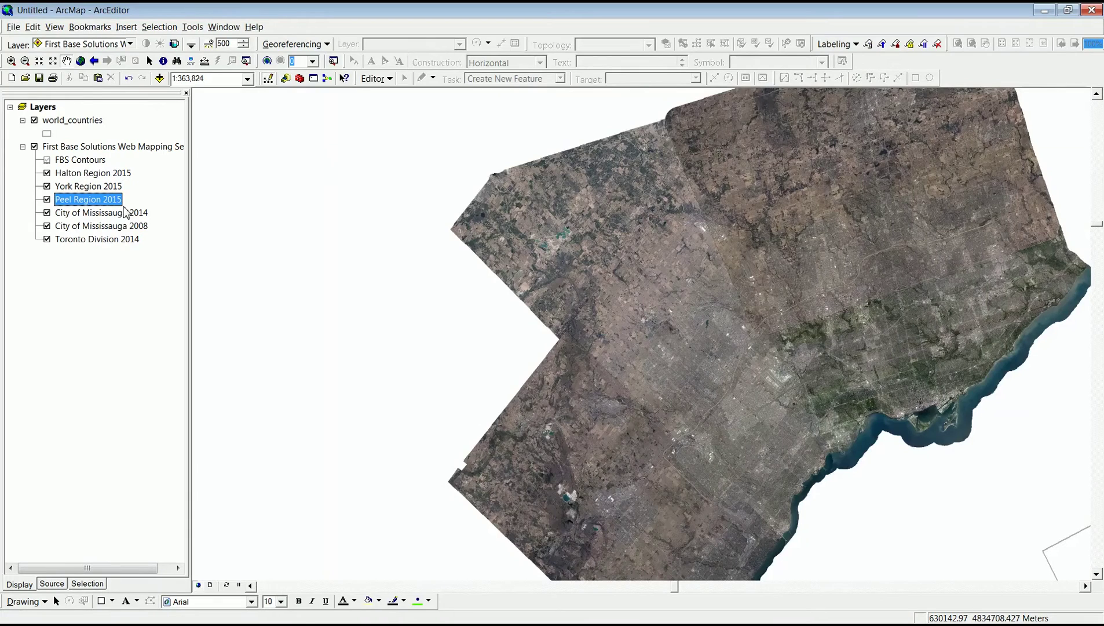
{"action": "left_click", "coordinate": [47, 239]}
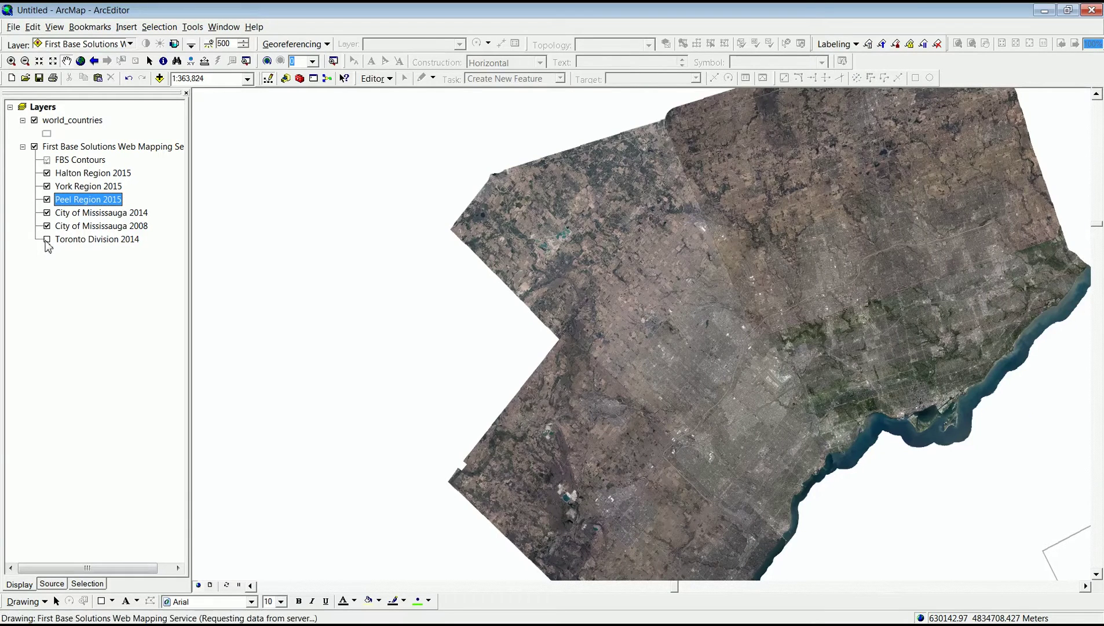
{"action": "left_click", "coordinate": [48, 186]}
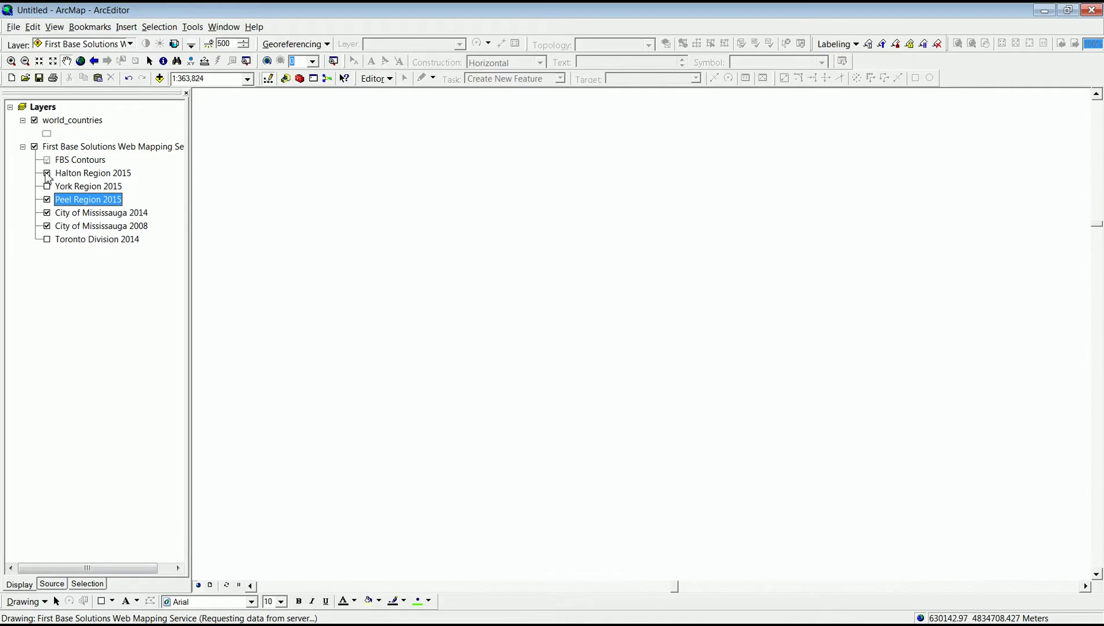
{"action": "left_click", "coordinate": [47, 173]}
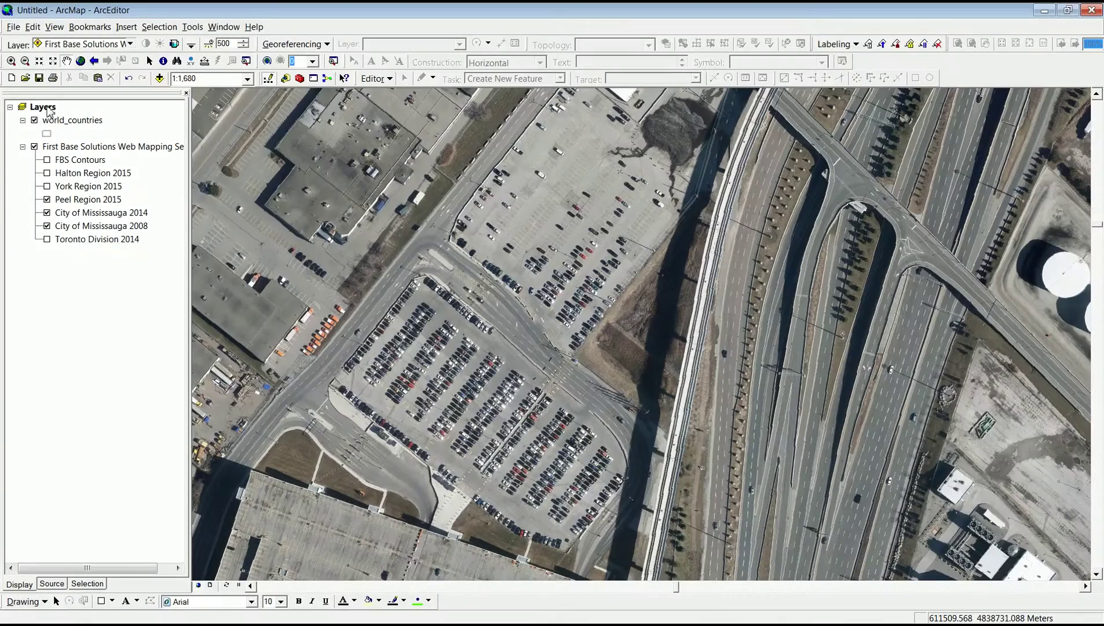
Enable automatic map cache building in the Layers data frame's Map Cache settings.
{"action": "right_click", "coordinate": [49, 111]}
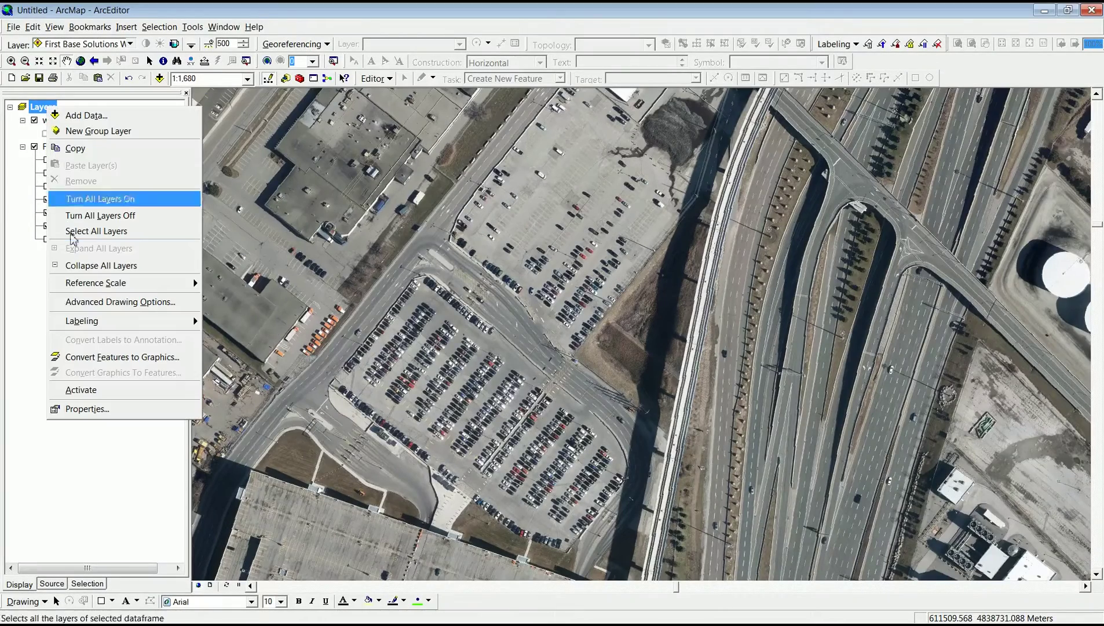
{"action": "left_click", "coordinate": [87, 409]}
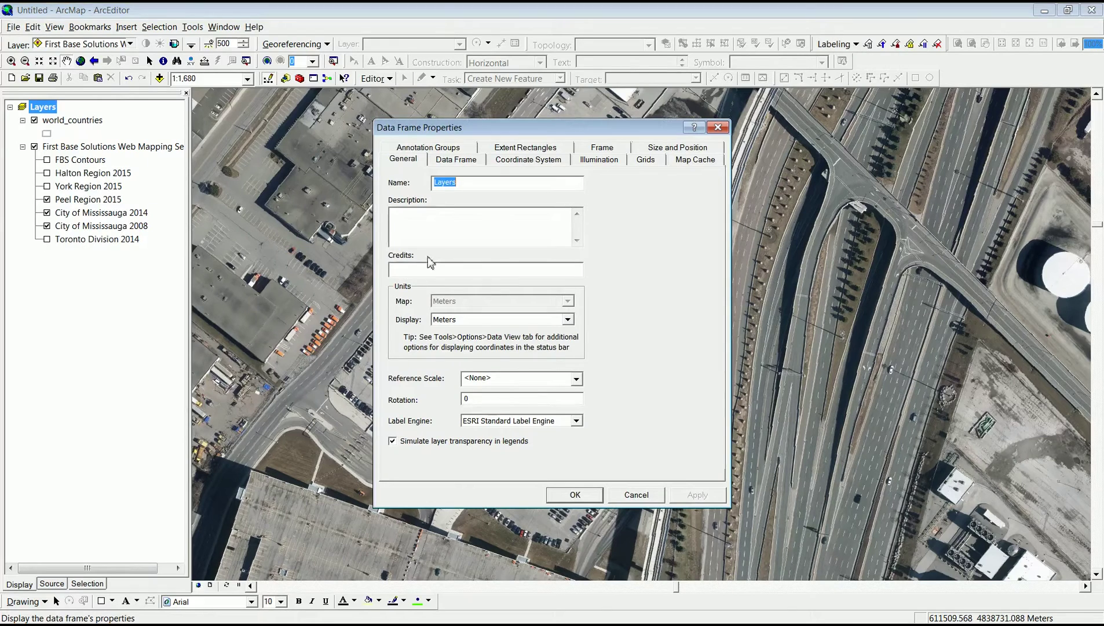
{"action": "left_click", "coordinate": [691, 163]}
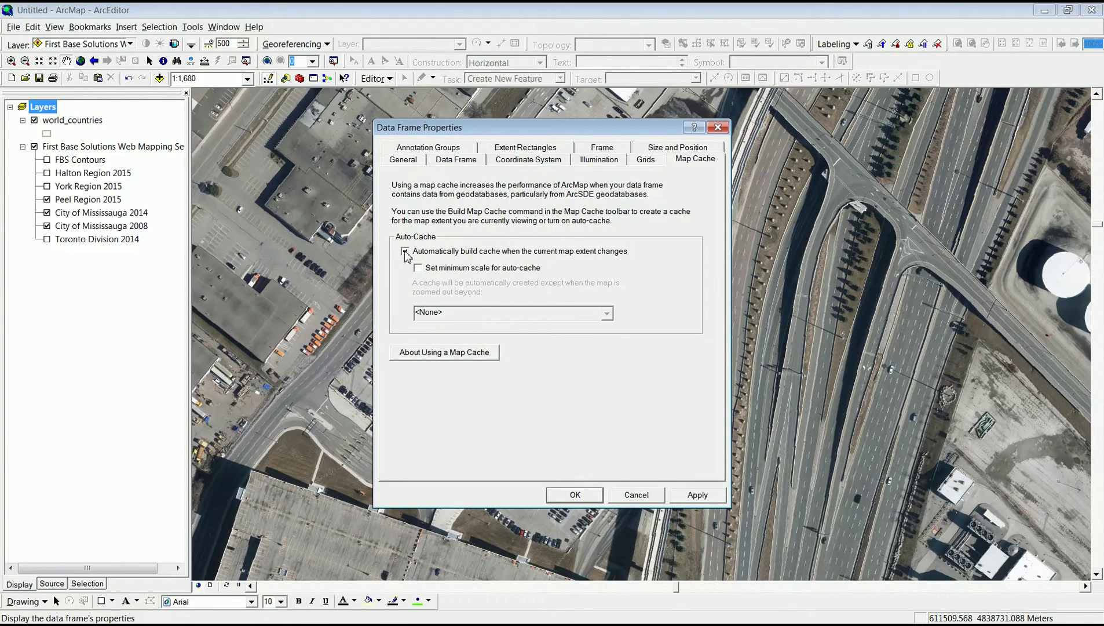
{"action": "left_click", "coordinate": [574, 495]}
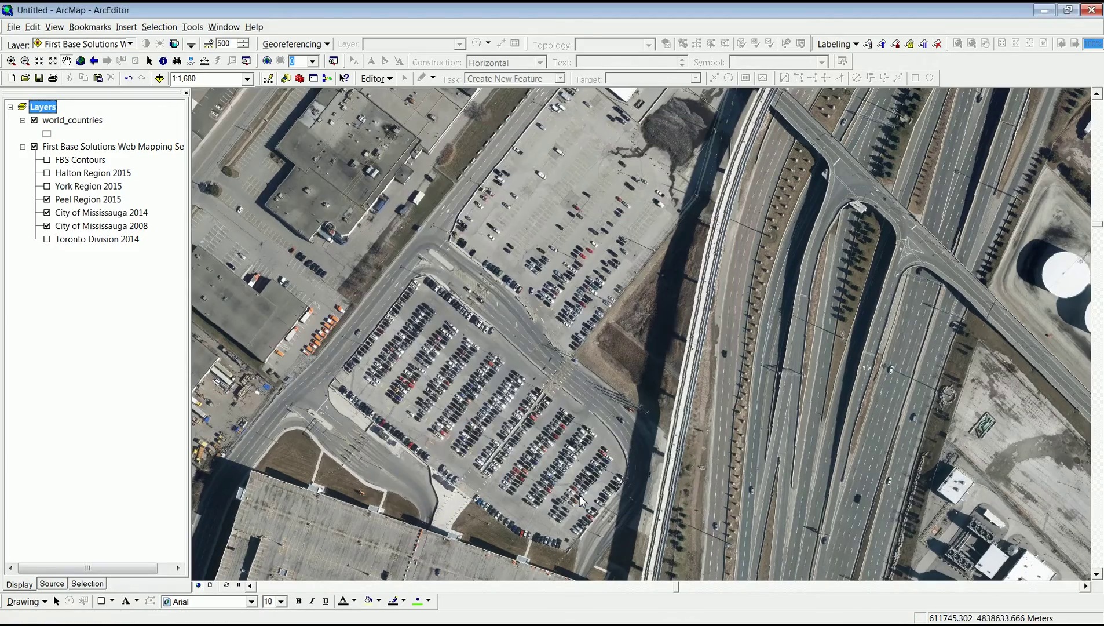
Turn off Peel Region 2015 and toggle City of Mississauga 2014 off and on to compare imagery.
{"action": "left_click", "coordinate": [48, 200]}
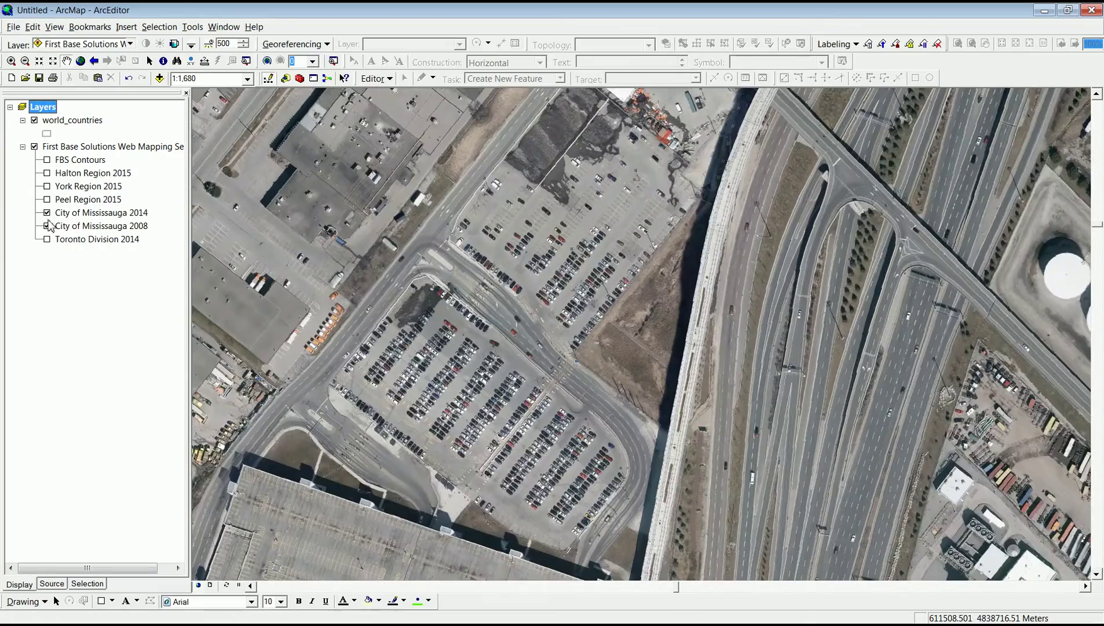
{"action": "left_click", "coordinate": [48, 213]}
{"action": "left_click", "coordinate": [47, 212]}
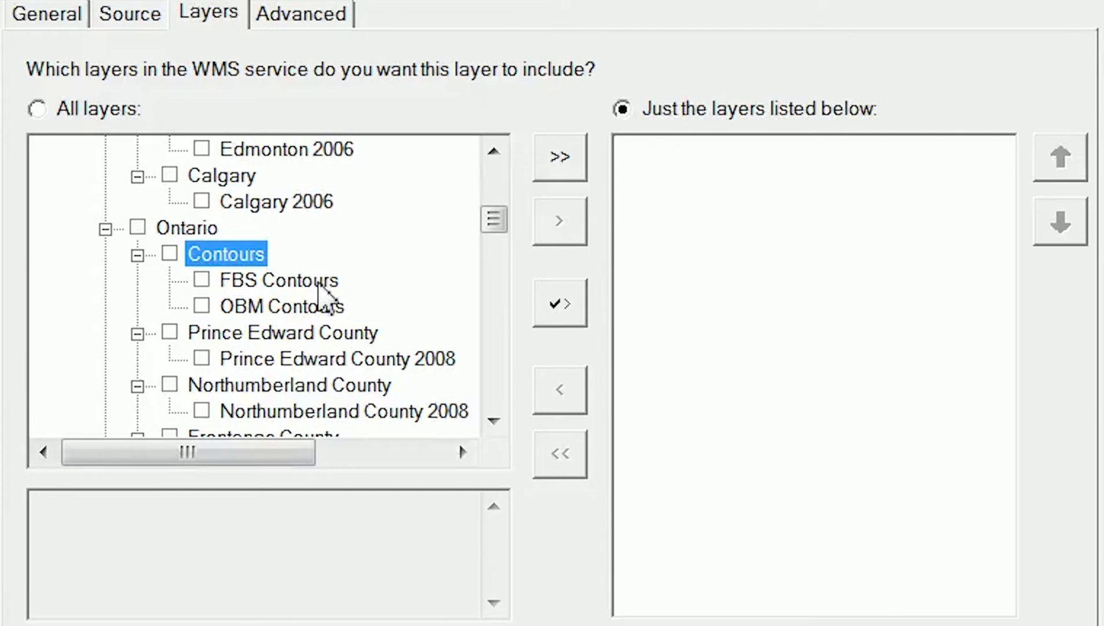
Read the FBS Contours abstract by scrolling through its description box.
{"action": "left_click", "coordinate": [320, 284]}
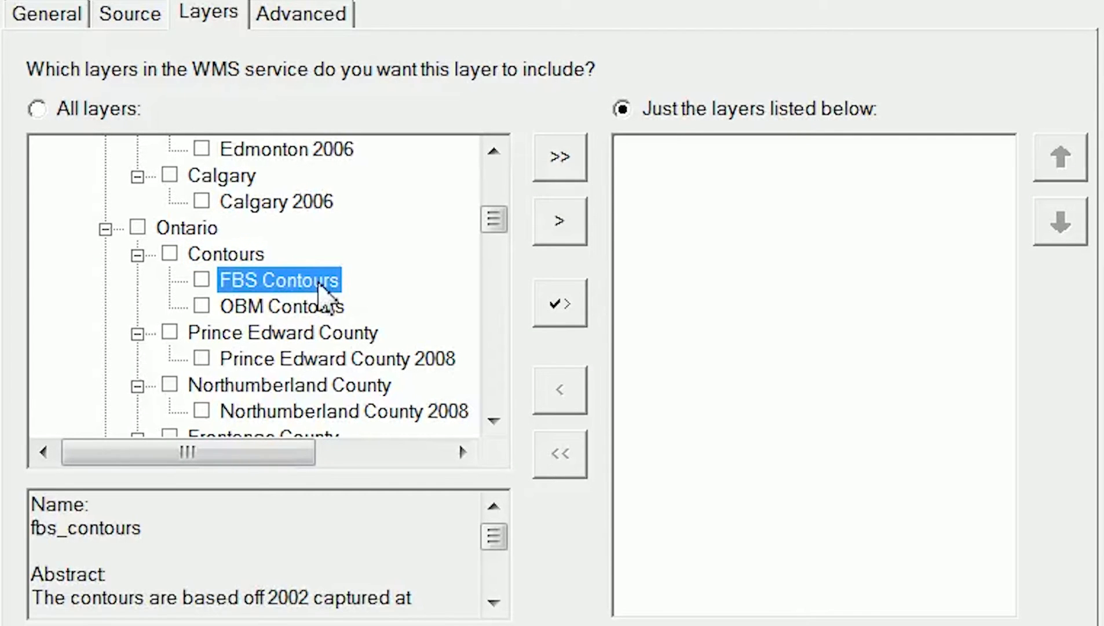
{"action": "left_click", "coordinate": [493, 604]}
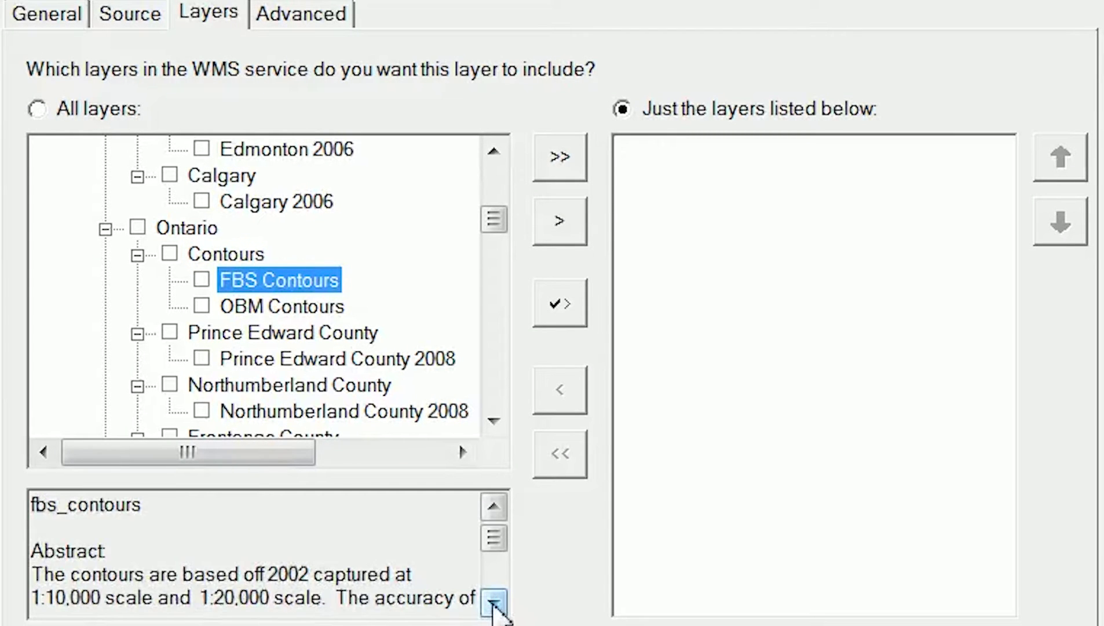
{"action": "left_click", "coordinate": [493, 605]}
{"action": "left_click", "coordinate": [494, 604]}
{"action": "left_click", "coordinate": [494, 604]}
{"action": "left_click", "coordinate": [493, 604]}
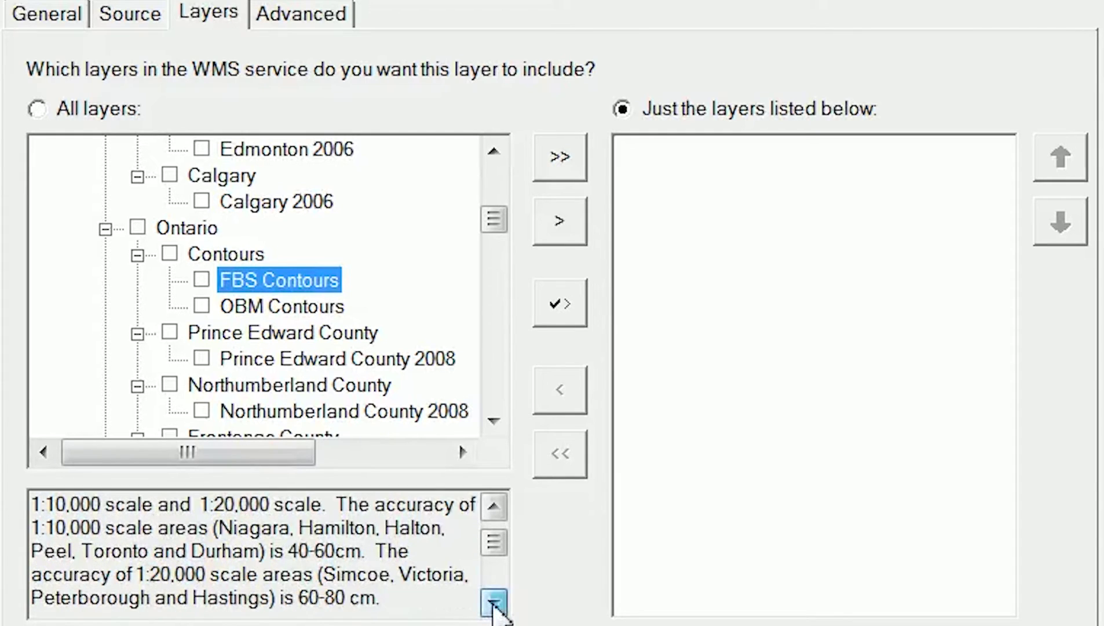
{"action": "left_click", "coordinate": [494, 605]}
{"action": "left_click", "coordinate": [493, 604]}
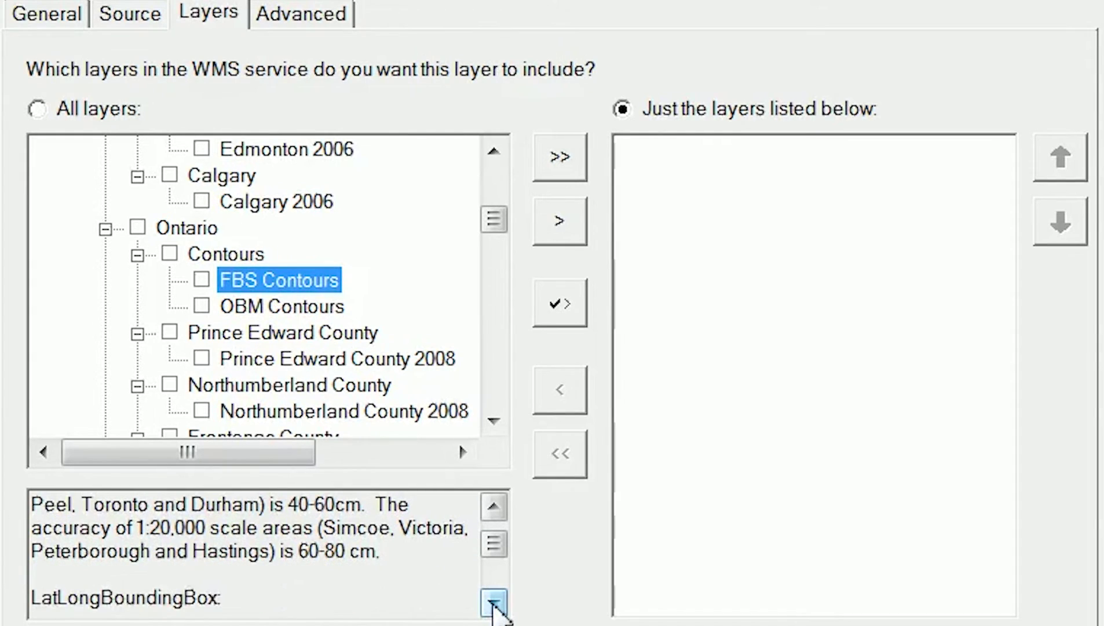
Read the OBM Contours abstract by scrolling through its full description.
{"action": "left_click", "coordinate": [315, 307]}
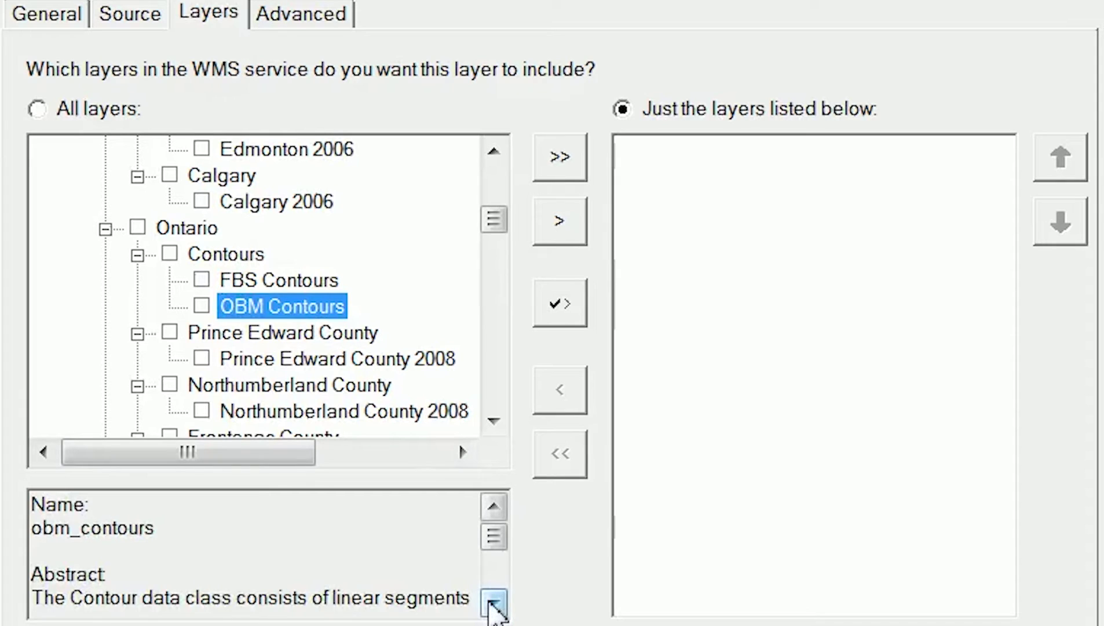
{"action": "left_click", "coordinate": [493, 604]}
{"action": "left_click", "coordinate": [493, 604]}
{"action": "left_click", "coordinate": [494, 604]}
{"action": "left_click", "coordinate": [493, 604]}
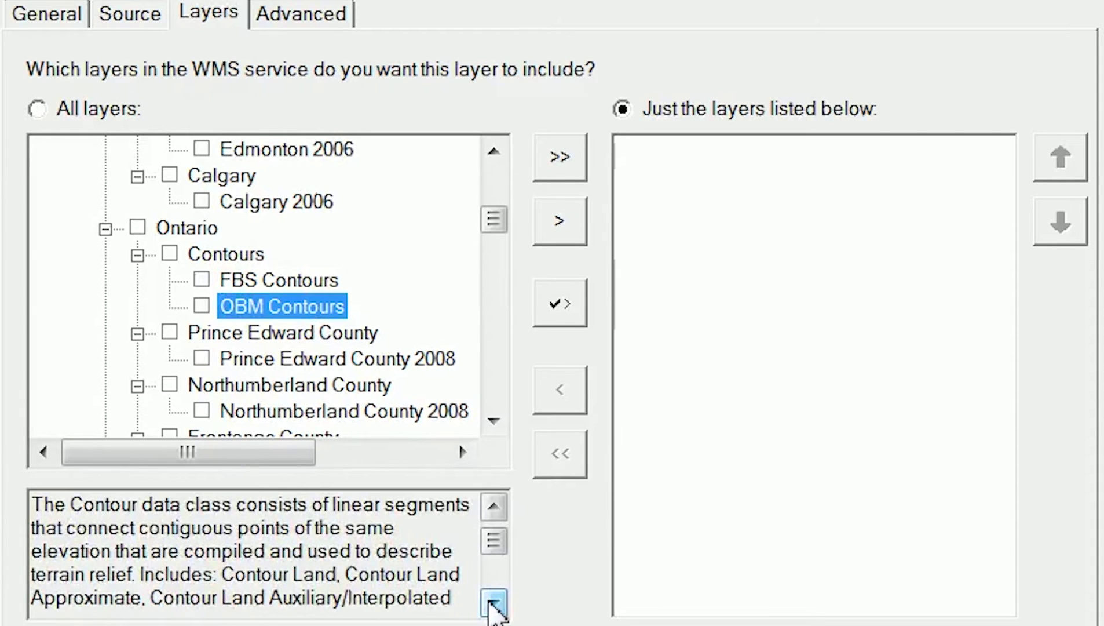
{"action": "left_click", "coordinate": [494, 604]}
{"action": "left_click", "coordinate": [494, 604]}
{"action": "left_click", "coordinate": [494, 604]}
{"action": "left_click", "coordinate": [493, 604]}
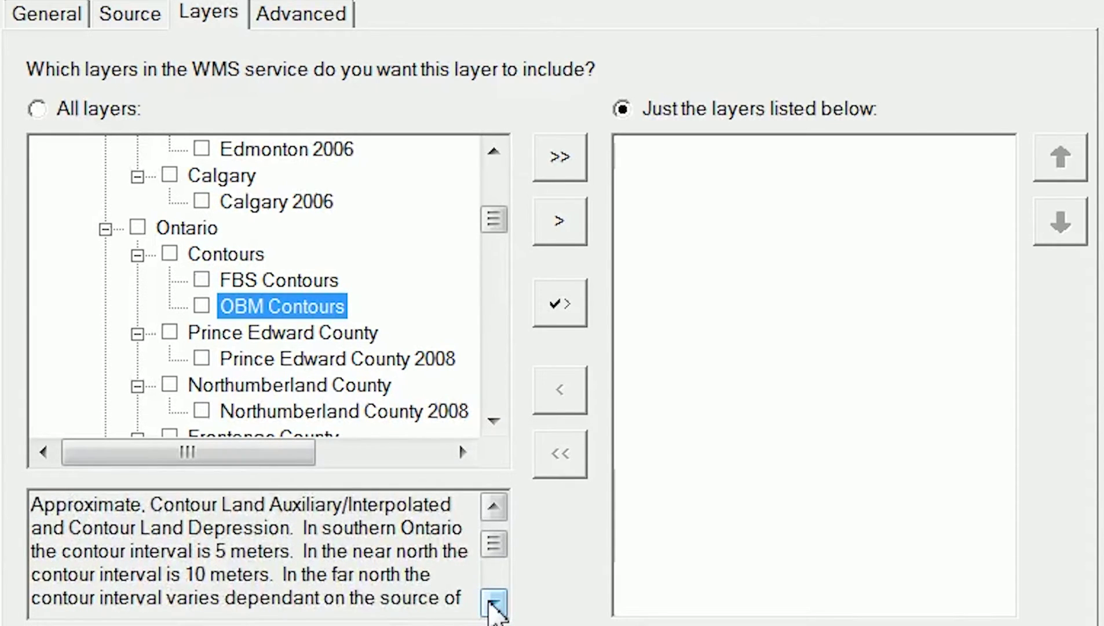
{"action": "left_click", "coordinate": [493, 604]}
{"action": "left_click", "coordinate": [493, 605]}
{"action": "left_click", "coordinate": [493, 604]}
{"action": "left_click", "coordinate": [493, 605]}
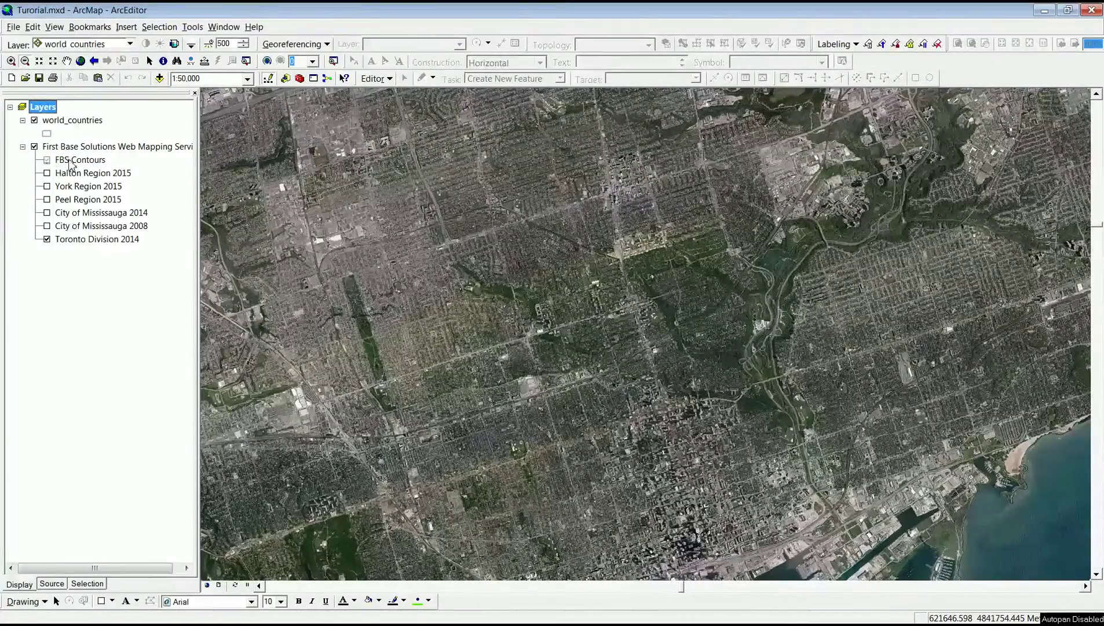
Check the FBS Contours layer properties for its 1:37,500 minimum display scale.
{"action": "left_click", "coordinate": [74, 160]}
{"action": "right_click", "coordinate": [73, 161]}
{"action": "left_click", "coordinate": [98, 239]}
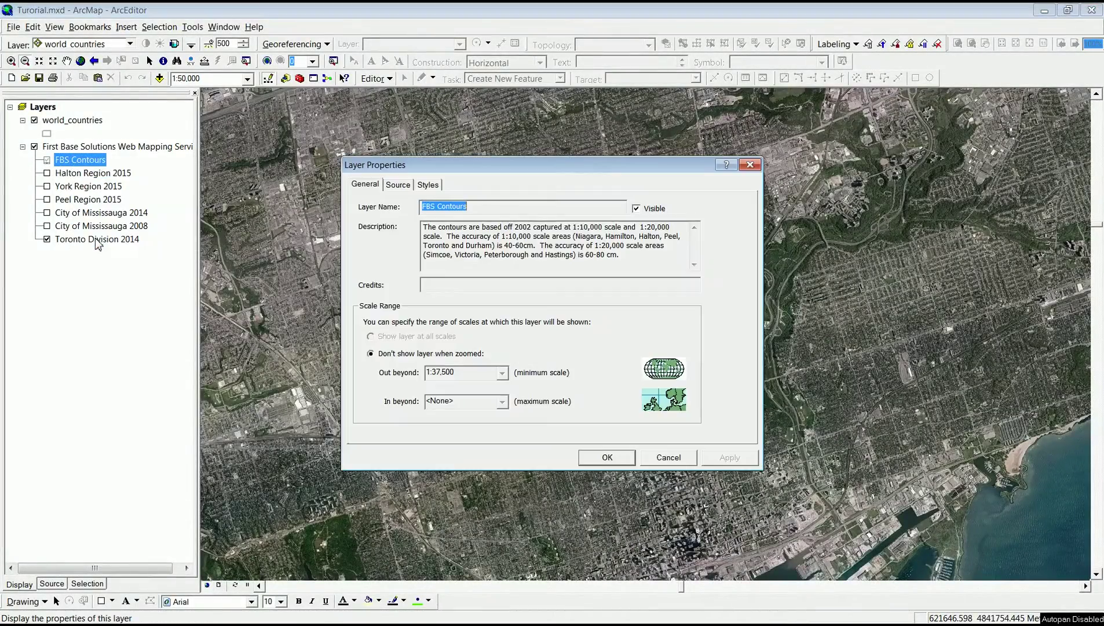
{"action": "left_click_drag", "start_coordinate": [456, 380], "coordinate": [427, 374]}
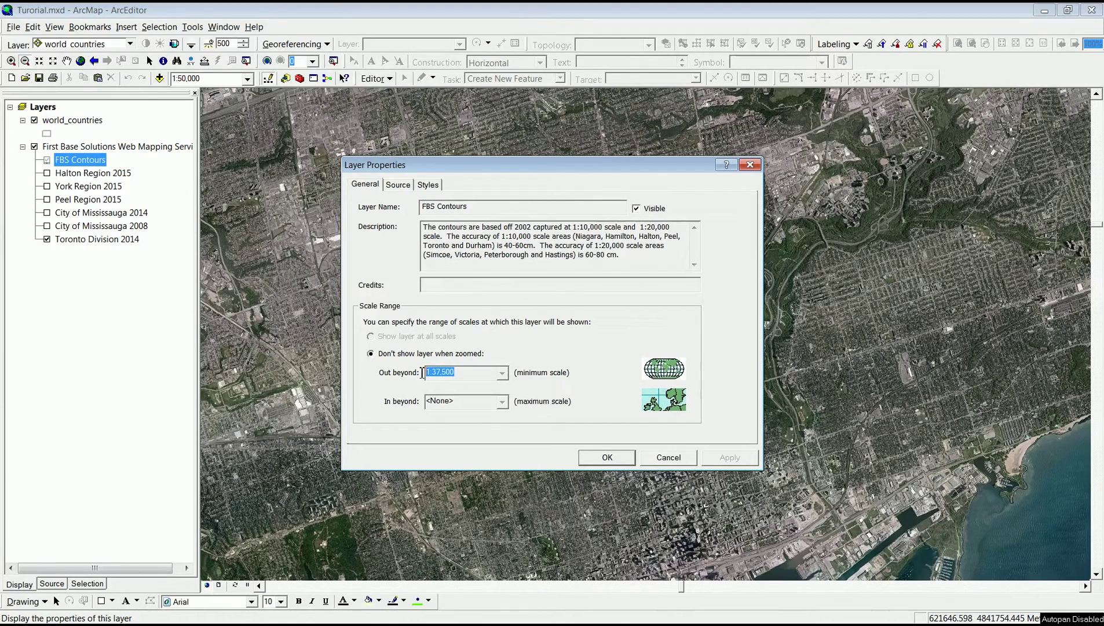
{"action": "left_click", "coordinate": [607, 457]}
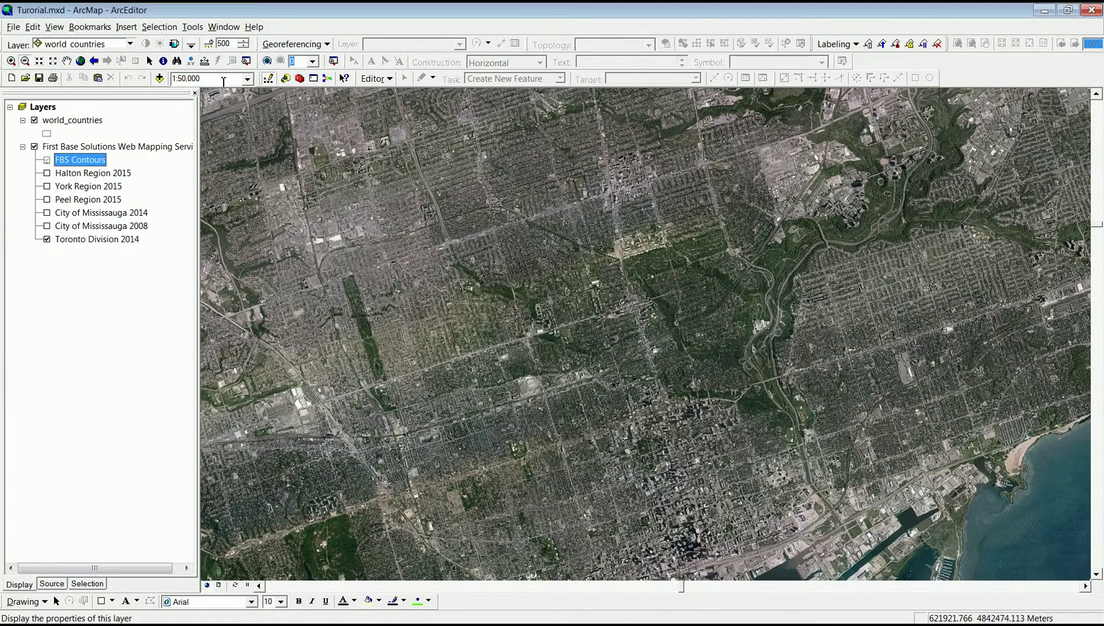
Set the map scale to 1:30,000, then zoom into the valley and pan south to inspect contours.
{"action": "left_click", "coordinate": [224, 80]}
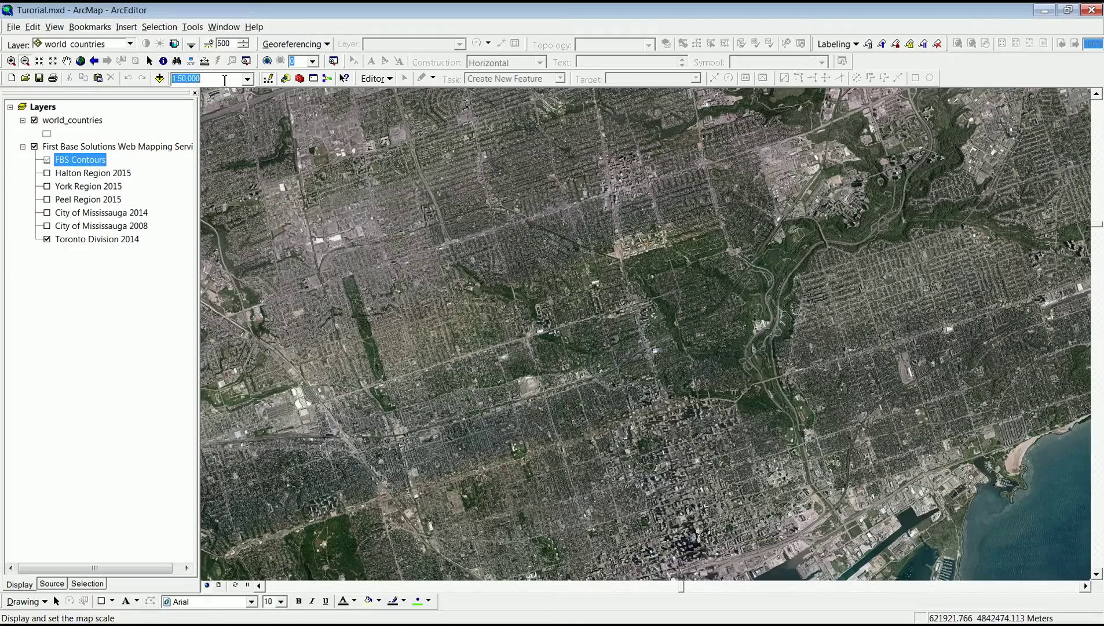
{"action": "type", "text": "30"}
{"action": "key", "text": "Return"}
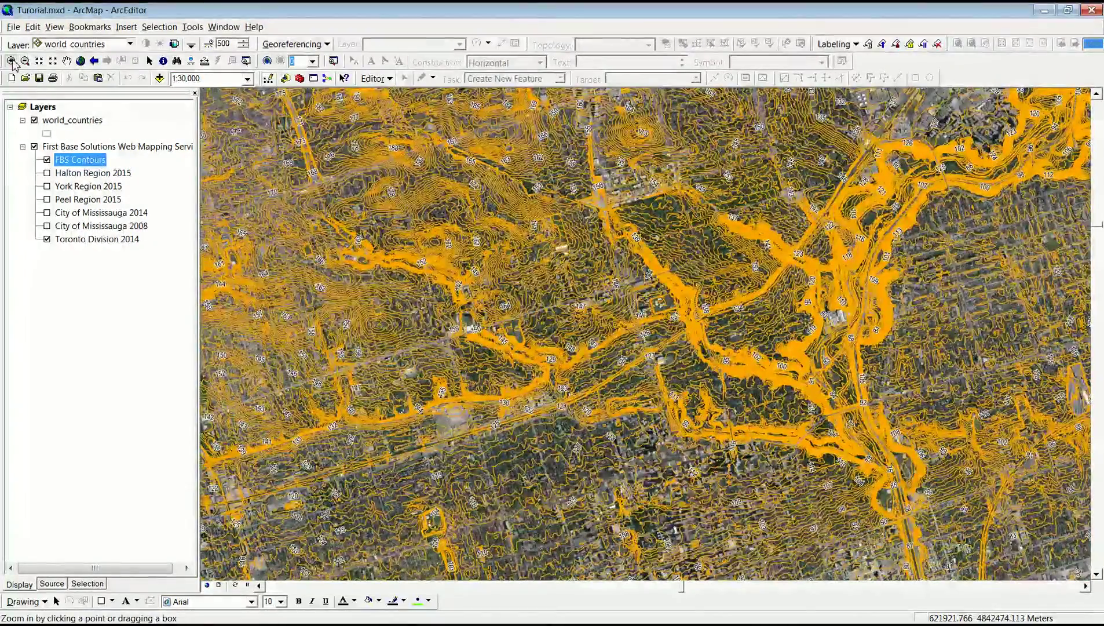
{"action": "left_click", "coordinate": [12, 62]}
{"action": "left_click_drag", "start_coordinate": [408, 283], "coordinate": [553, 384]}
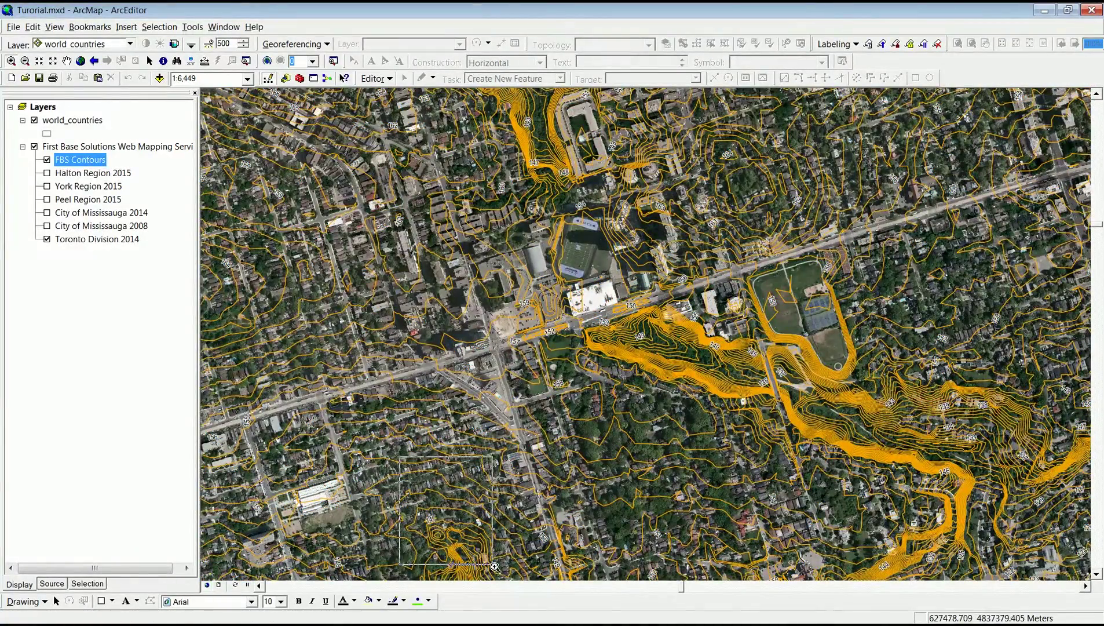
{"action": "left_click", "coordinate": [505, 575]}
{"action": "left_click", "coordinate": [66, 60]}
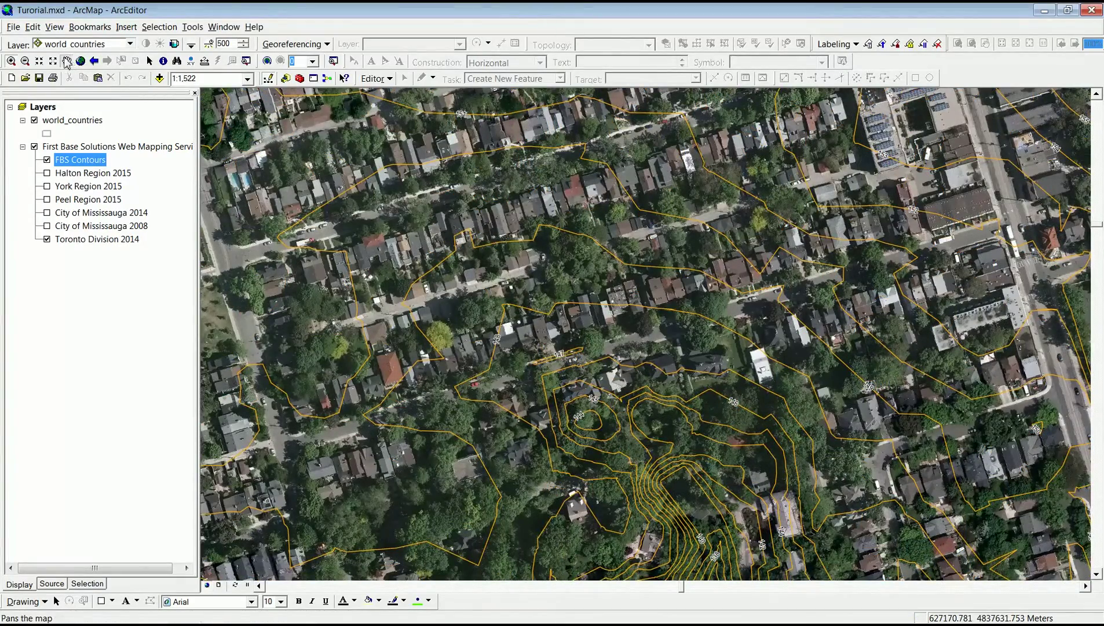
{"action": "left_click_drag", "start_coordinate": [688, 415], "coordinate": [603, 15]}
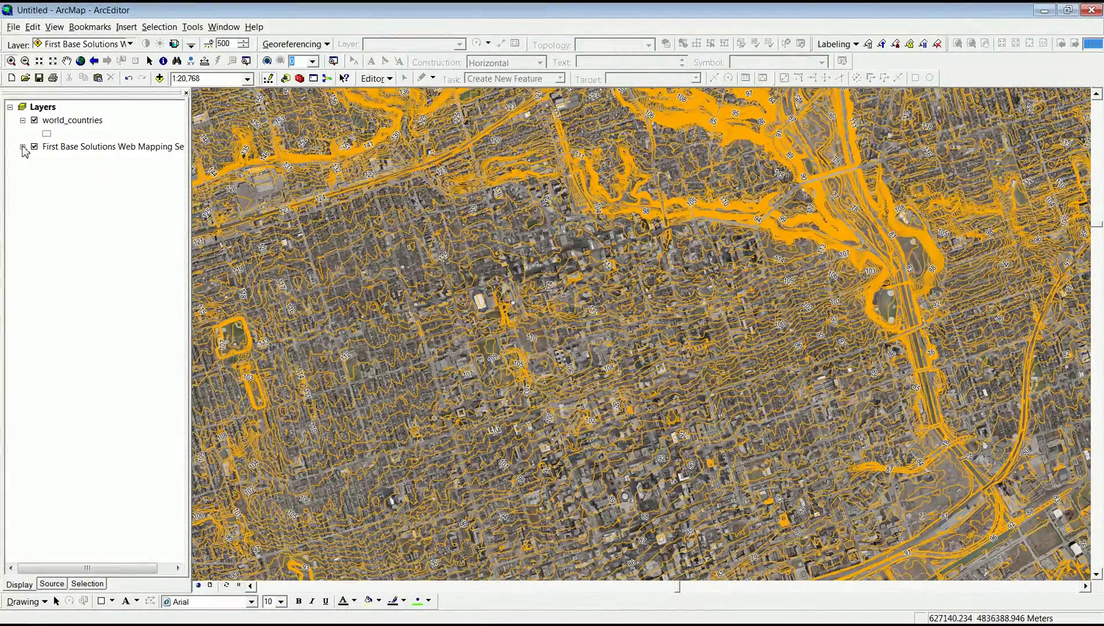
Hide the orange contour lines and zoom in on parked cars in the downtown parking lot.
{"action": "left_click", "coordinate": [23, 147]}
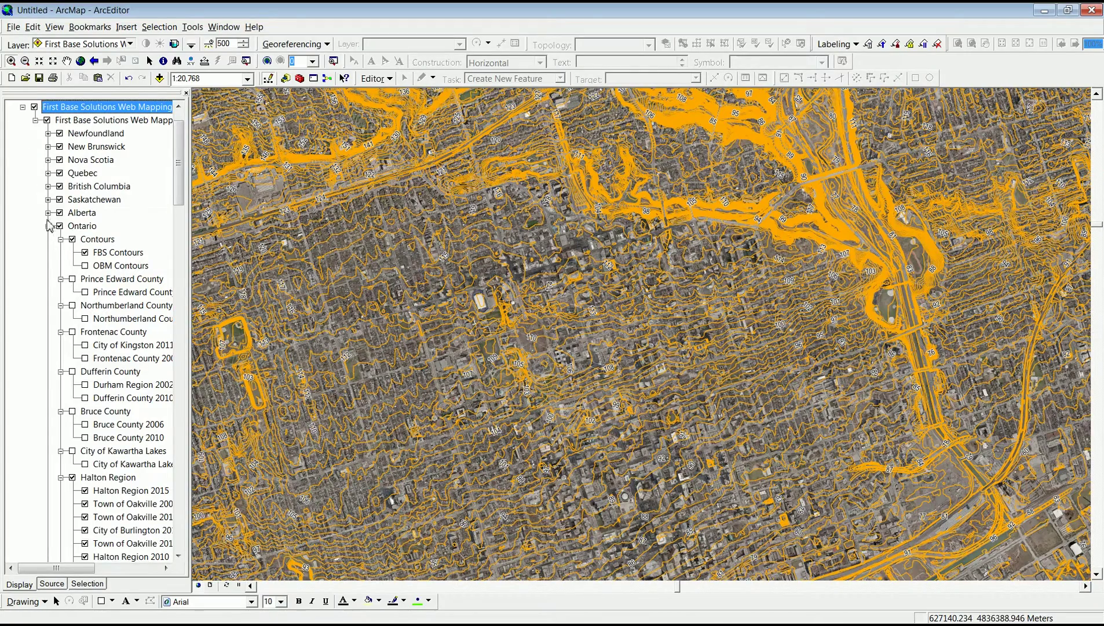
{"action": "left_click", "coordinate": [72, 239]}
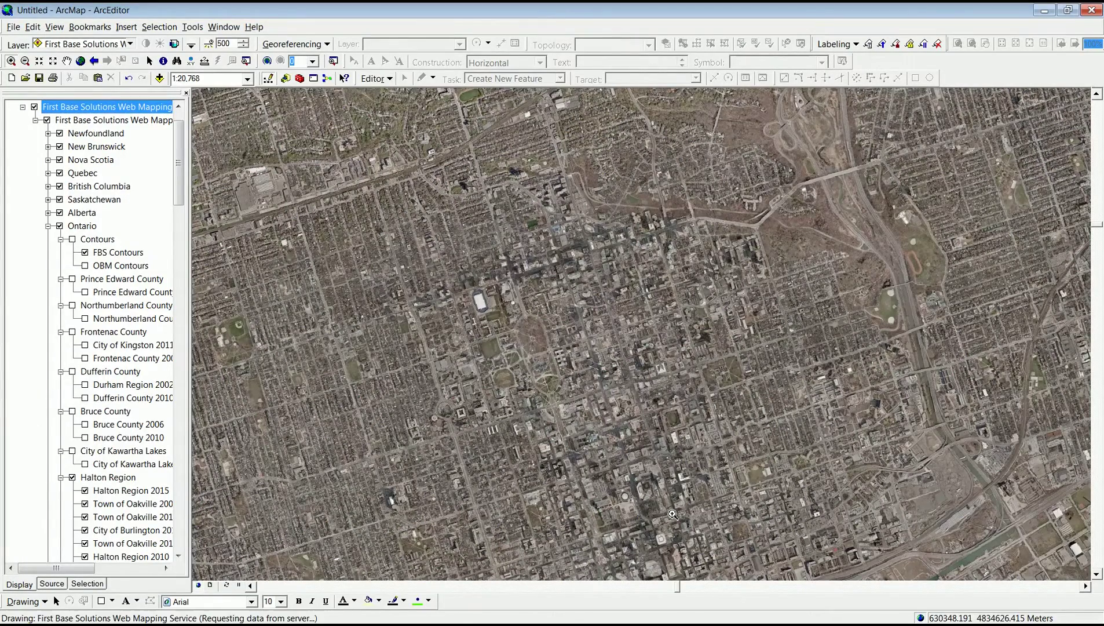
{"action": "left_click_drag", "start_coordinate": [673, 514], "coordinate": [523, 432]}
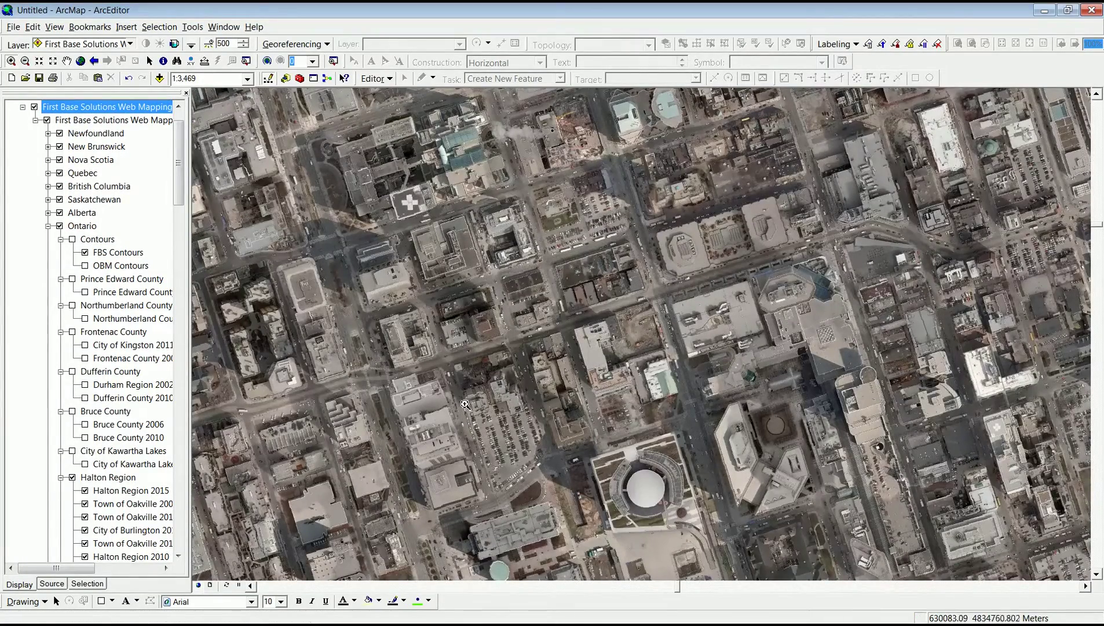
{"action": "left_click_drag", "start_coordinate": [465, 404], "coordinate": [528, 459]}
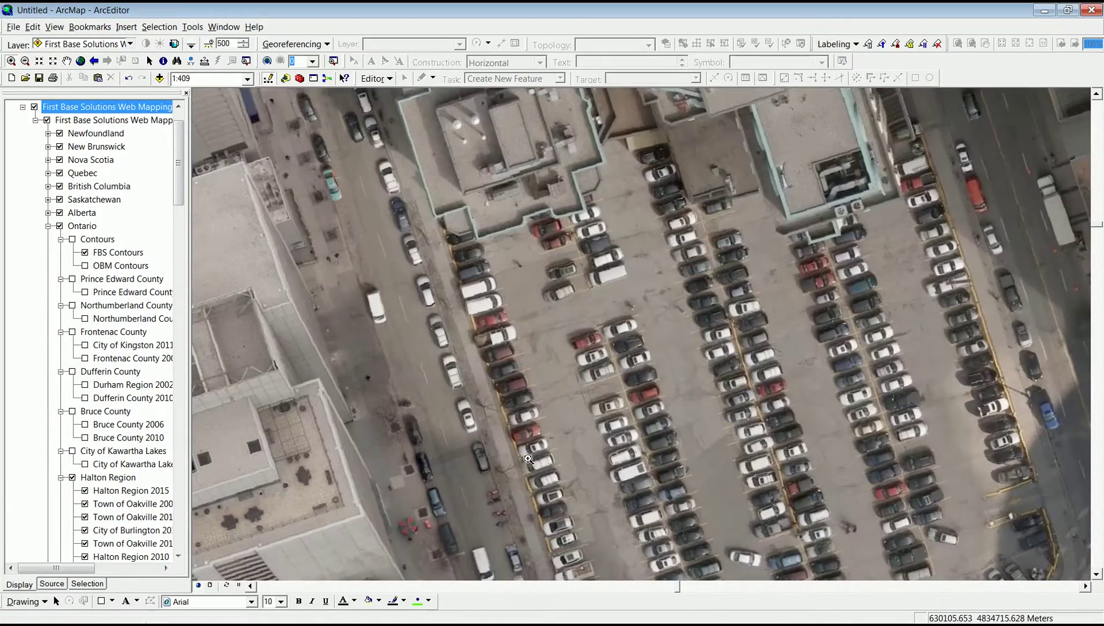
{"action": "left_click_drag", "start_coordinate": [563, 322], "coordinate": [632, 383]}
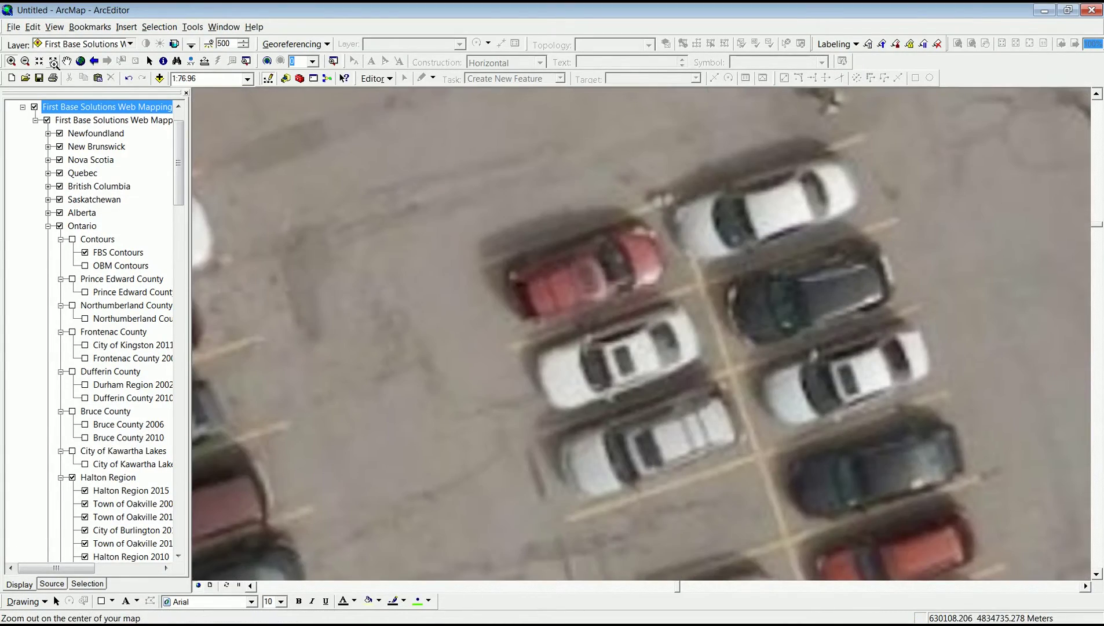
Pan across the parking lot to view neighbouring parked cars.
{"action": "left_click", "coordinate": [67, 62]}
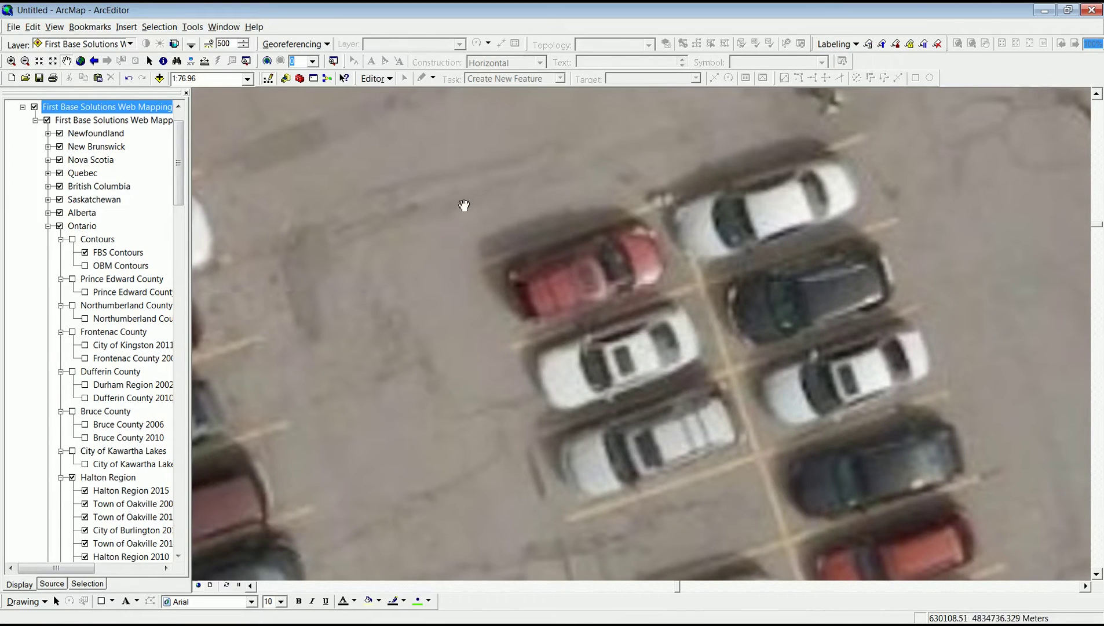
{"action": "left_click_drag", "start_coordinate": [794, 154], "coordinate": [564, 552]}
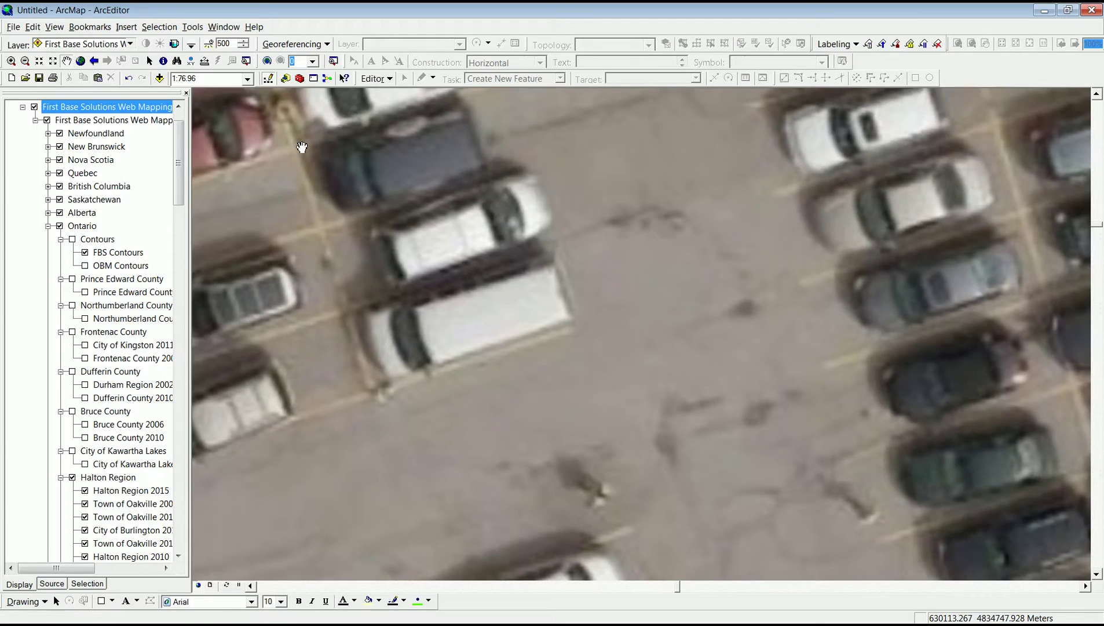
{"action": "mouse_move", "coordinate": [302, 147]}
{"action": "left_mouse_down"}
{"action": "mouse_move", "coordinate": [376, 220]}
{"action": "mouse_move", "coordinate": [817, 507]}
{"action": "left_mouse_up"}
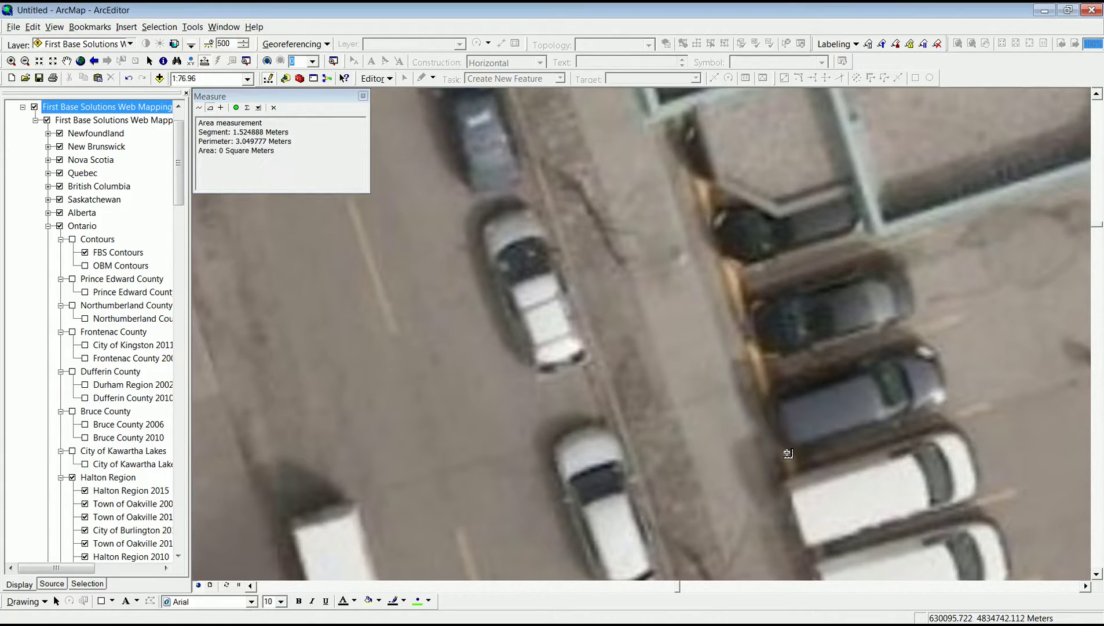
Add two more vertices to the area measurement polygon over the parked cars.
{"action": "left_click", "coordinate": [786, 450]}
{"action": "left_click", "coordinate": [948, 394]}
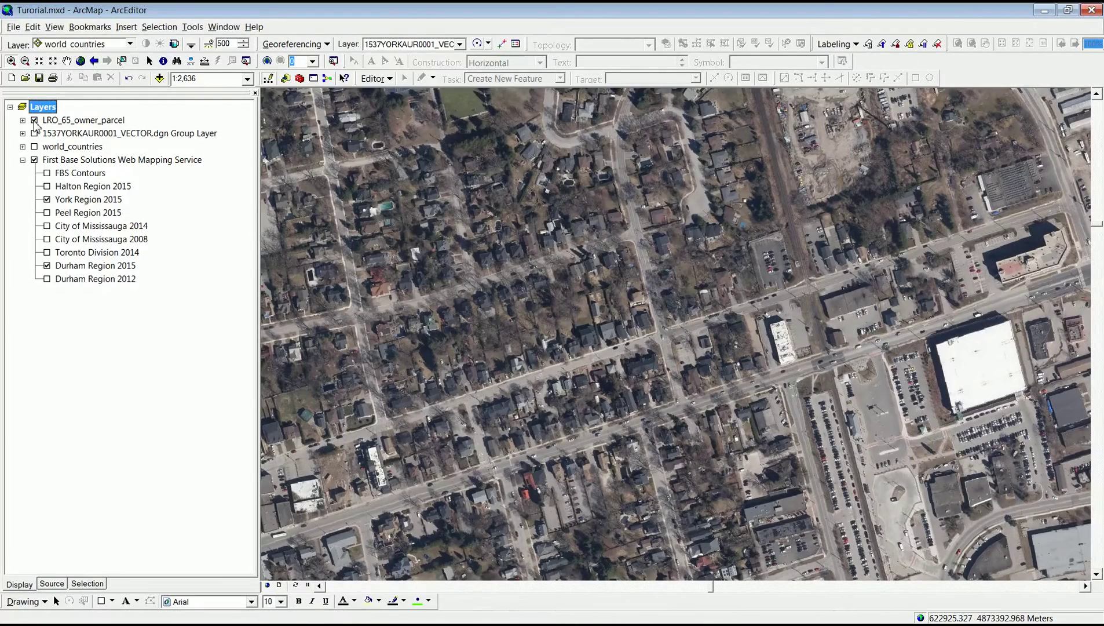
Preview LRO_65_owner_parcel over the town-centre blocks, then swap it for 1537YORKAUR0001_VECTOR.dgn linework.
{"action": "left_click", "coordinate": [34, 121]}
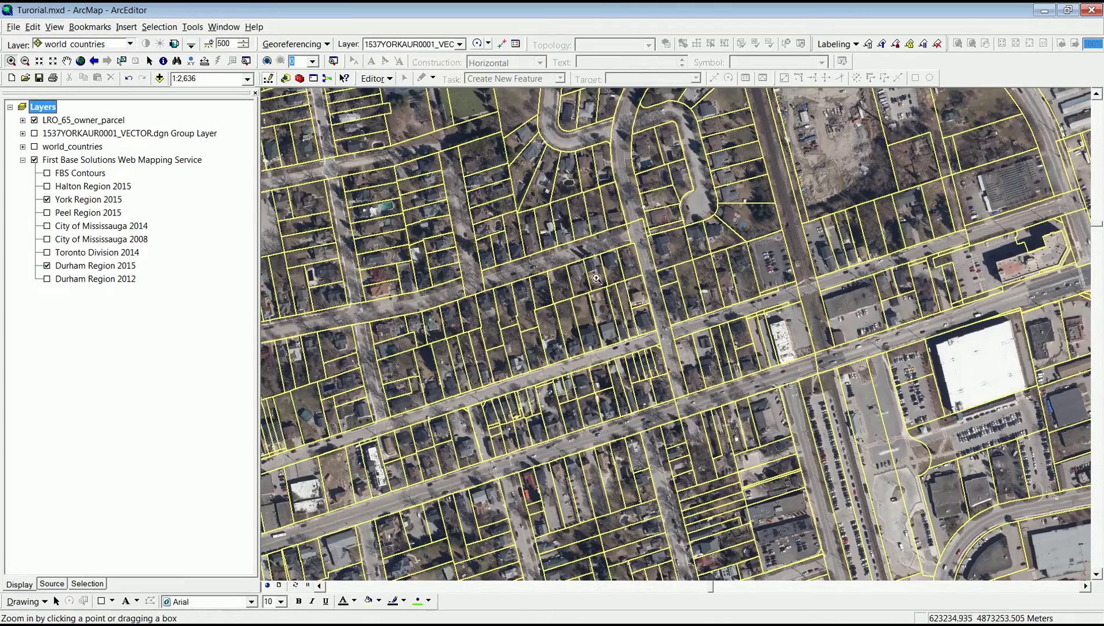
{"action": "left_click_drag", "start_coordinate": [596, 278], "coordinate": [885, 477]}
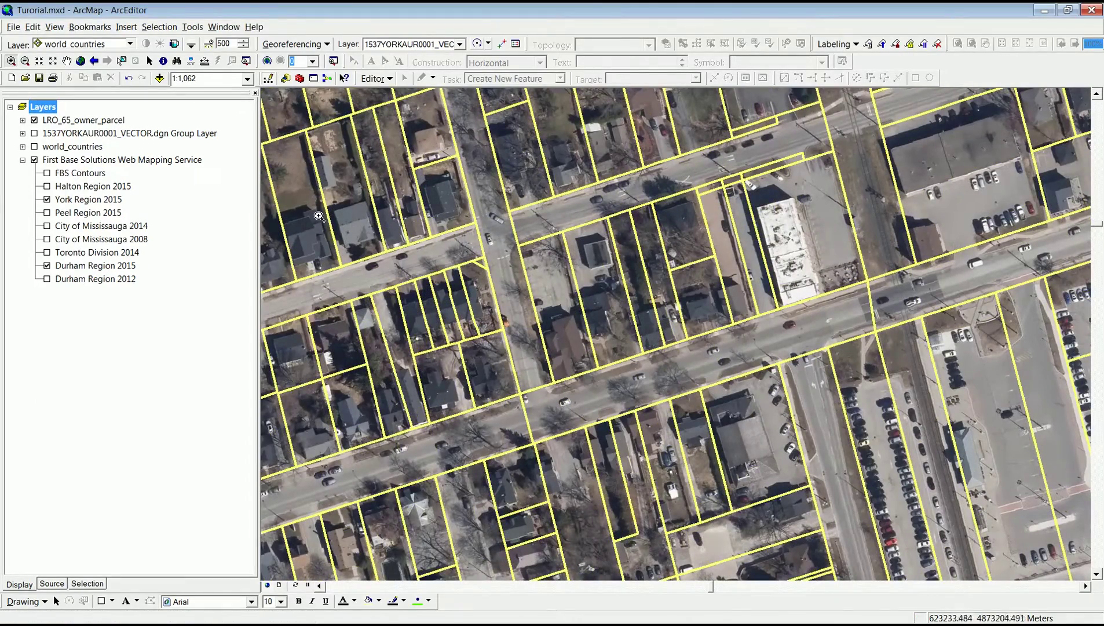
{"action": "left_click", "coordinate": [34, 120]}
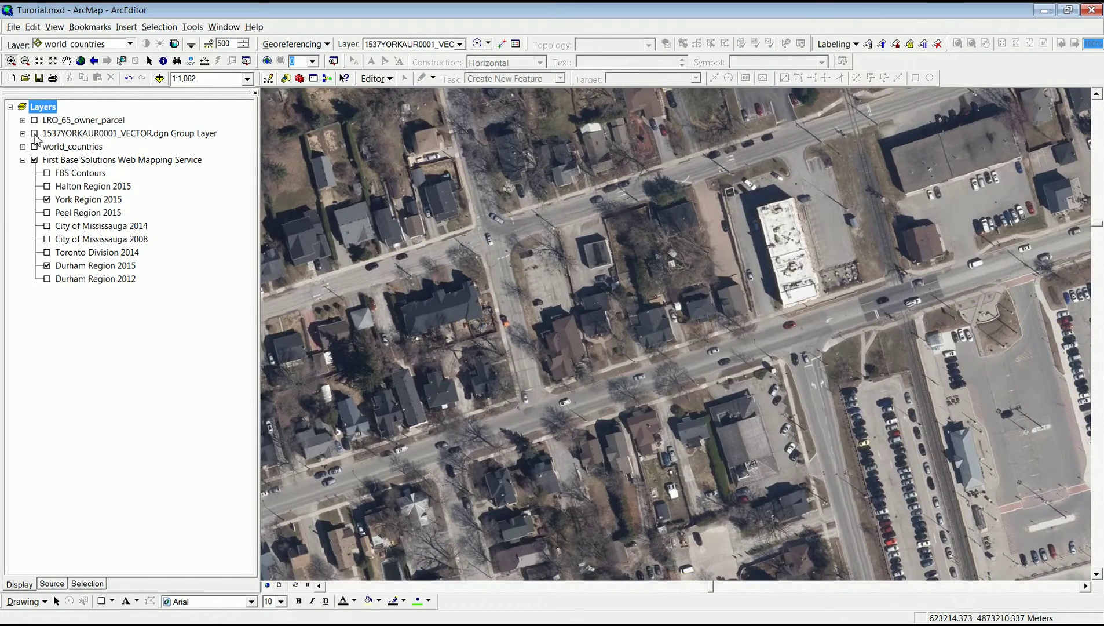
{"action": "left_click", "coordinate": [34, 134]}
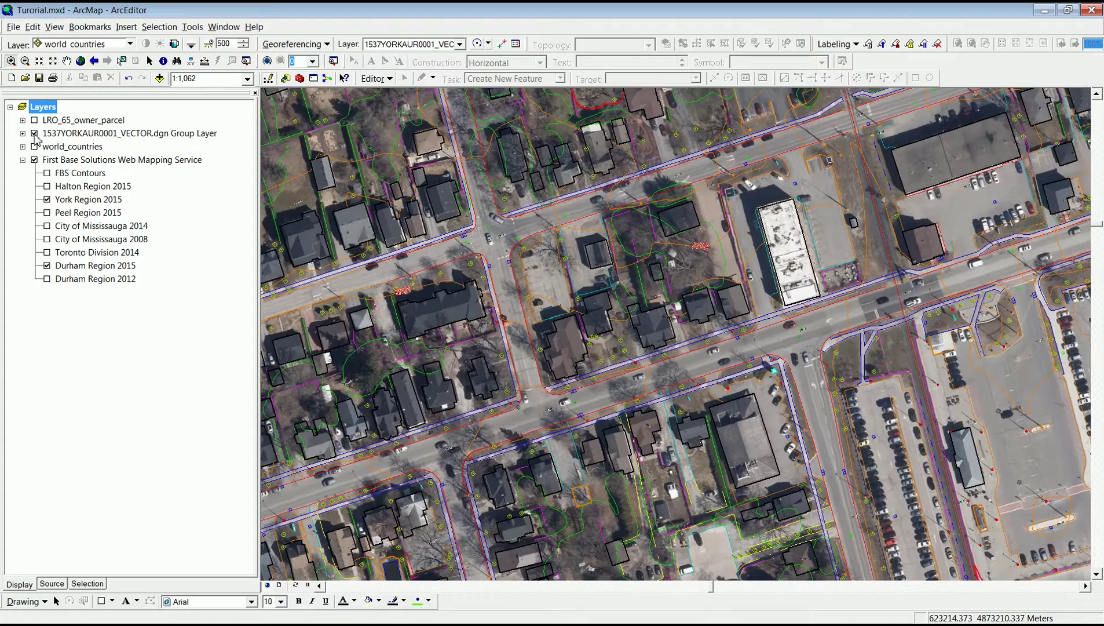
Zoom in on a block of houses and pan south and west around the CAD linework.
{"action": "left_click", "coordinate": [606, 435]}
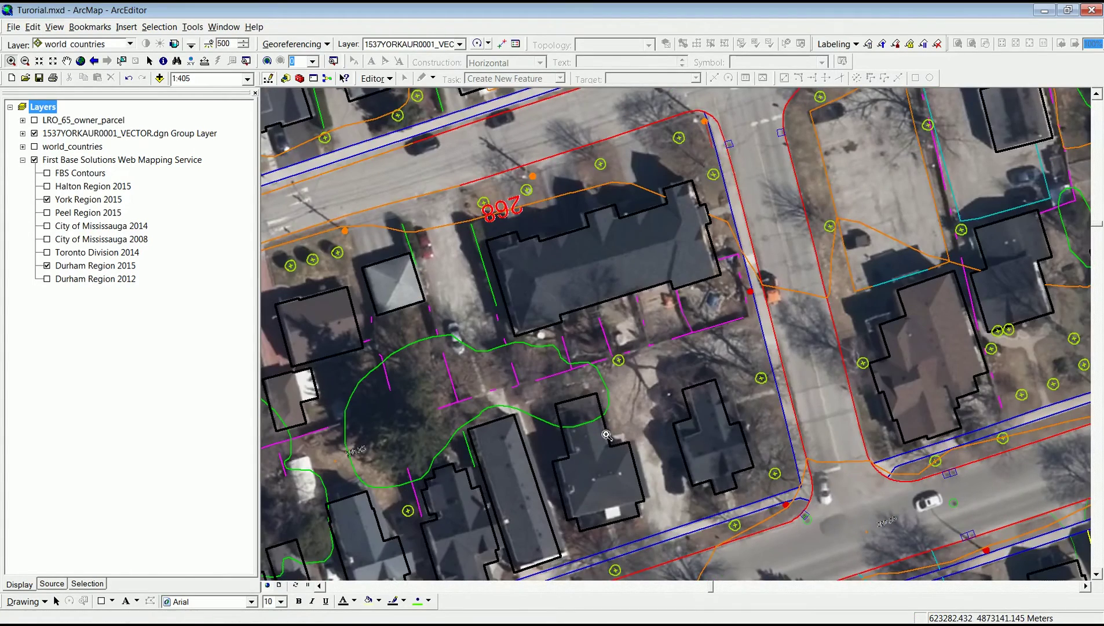
{"action": "left_click", "coordinate": [66, 61]}
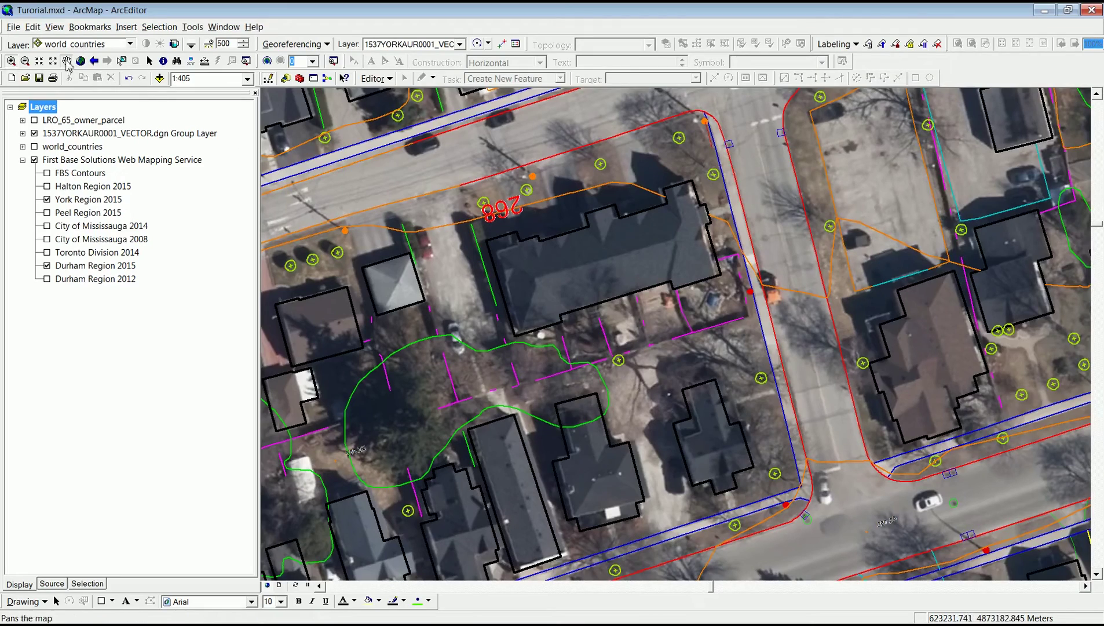
{"action": "left_click_drag", "start_coordinate": [977, 526], "coordinate": [232, 181]}
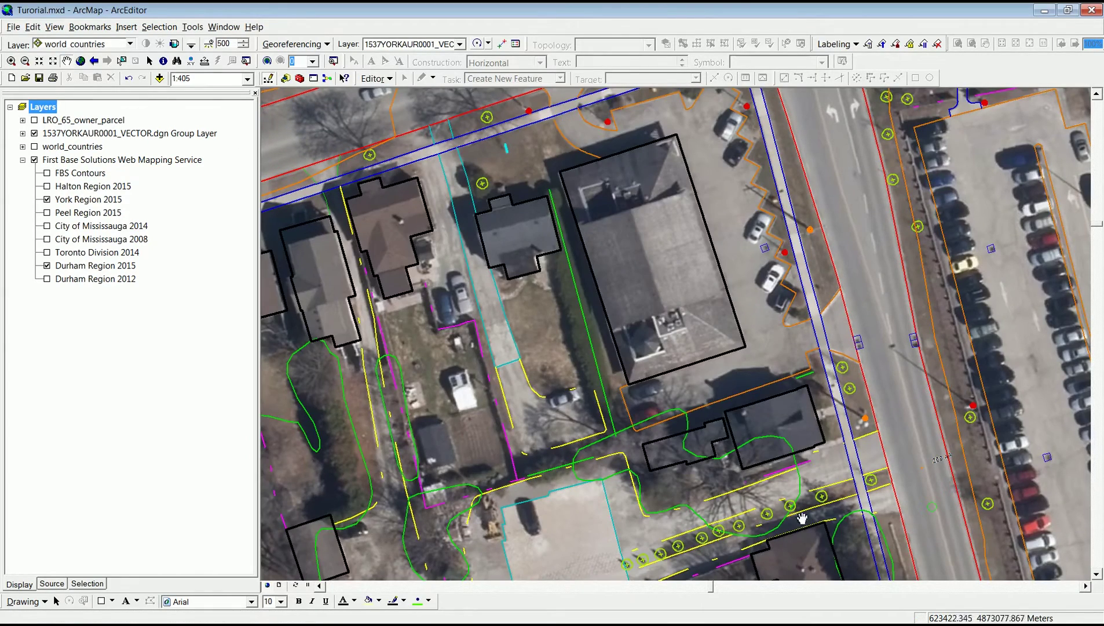
{"action": "left_click_drag", "start_coordinate": [808, 545], "coordinate": [813, 162]}
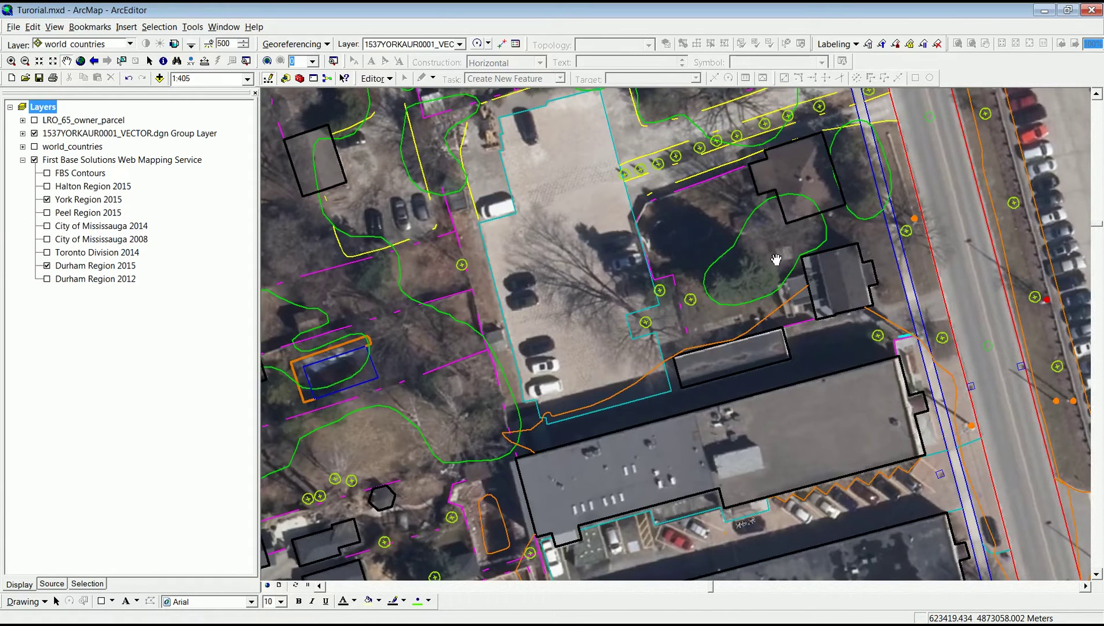
{"action": "left_click_drag", "start_coordinate": [344, 547], "coordinate": [763, 212]}
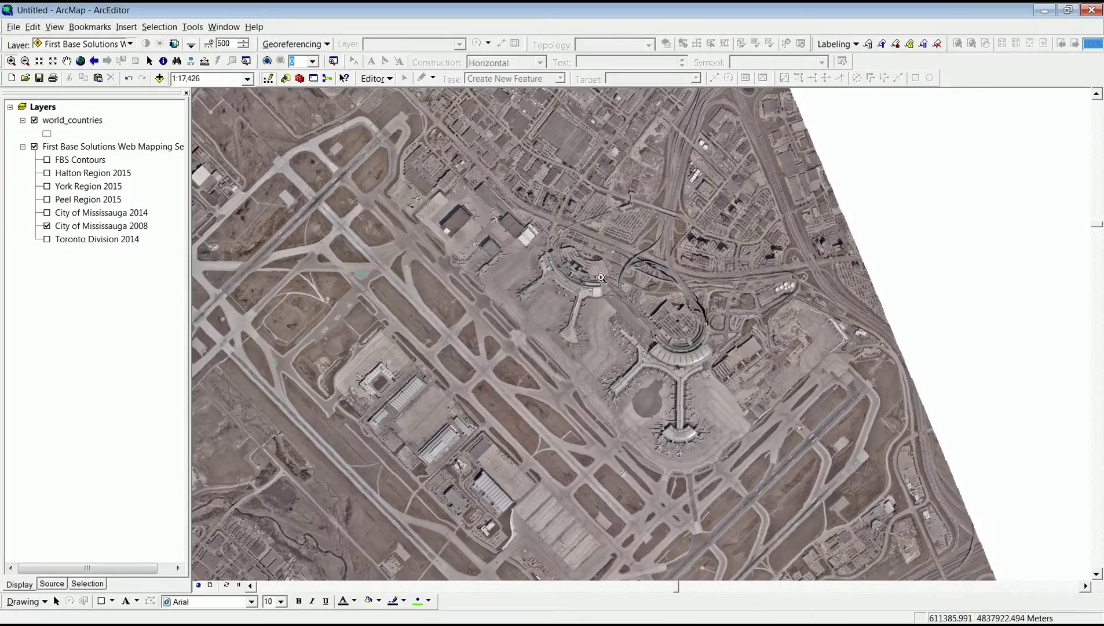
Zoom in on the airport, compare Mississauga 2014 against 2008, then switch to Peel Region 2015.
{"action": "left_click", "coordinate": [662, 246]}
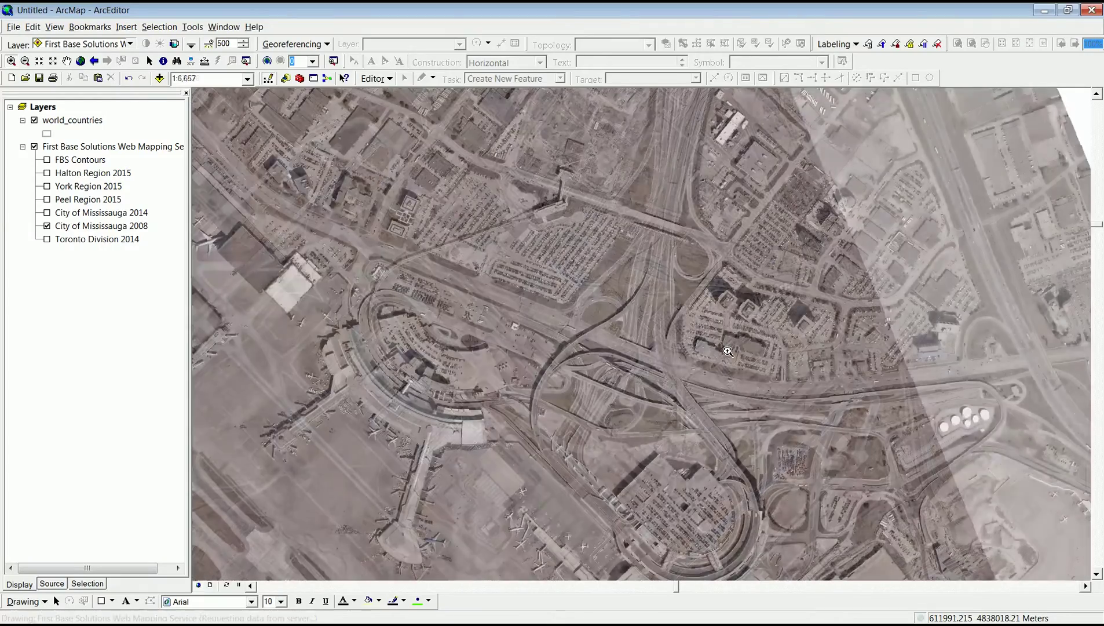
{"action": "left_click", "coordinate": [47, 213]}
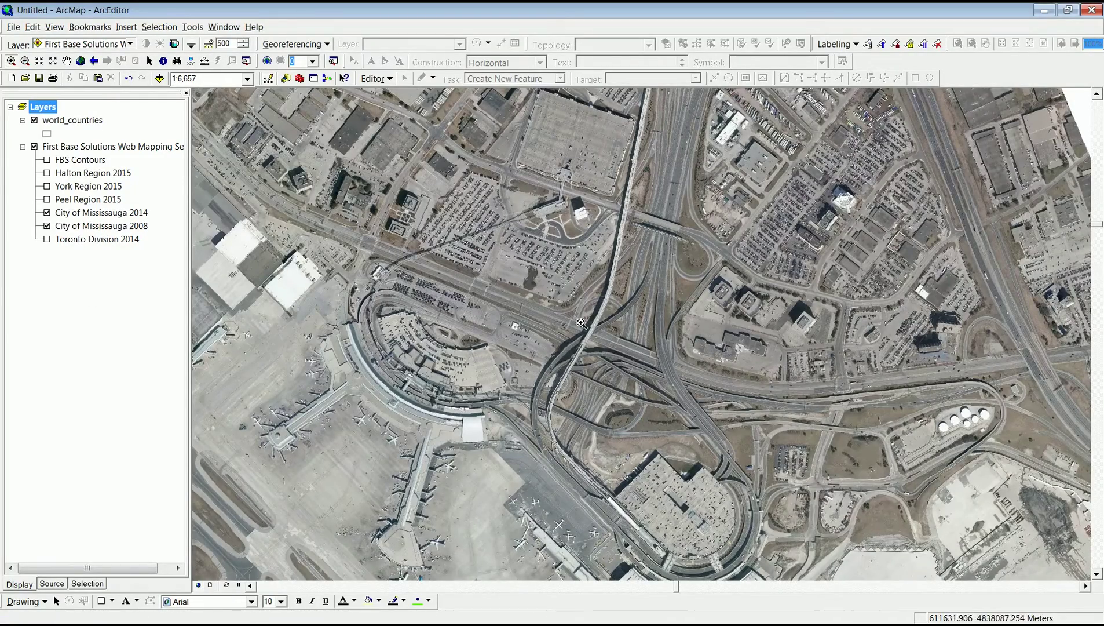
{"action": "left_click", "coordinate": [47, 212]}
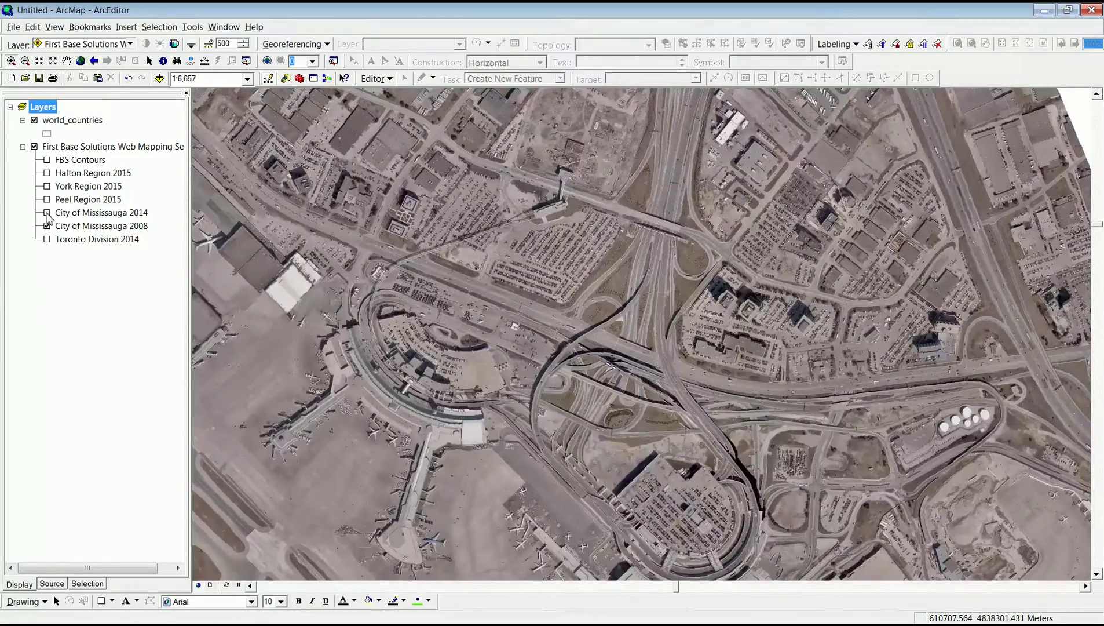
{"action": "left_click", "coordinate": [47, 212]}
{"action": "left_click", "coordinate": [47, 213]}
{"action": "left_click", "coordinate": [47, 213]}
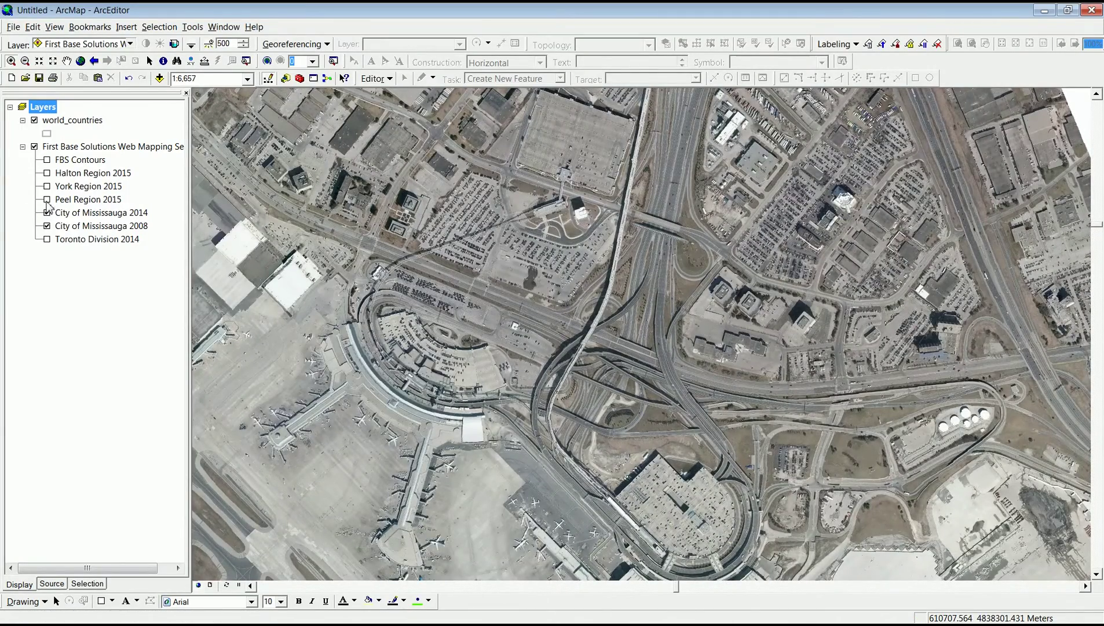
{"action": "left_click", "coordinate": [47, 199]}
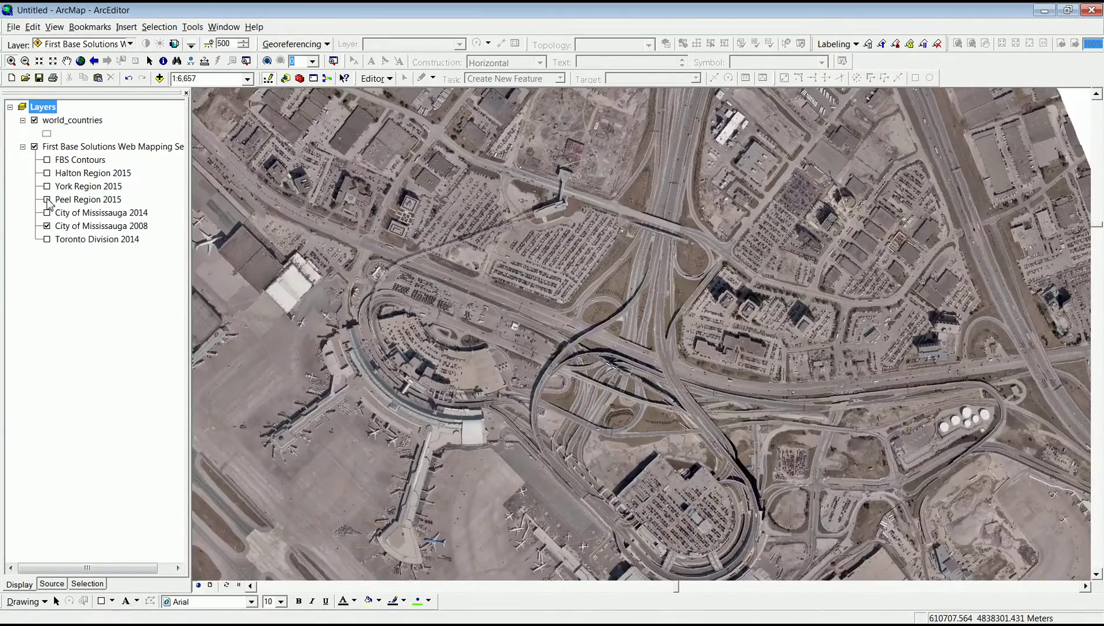
{"action": "left_click", "coordinate": [47, 212]}
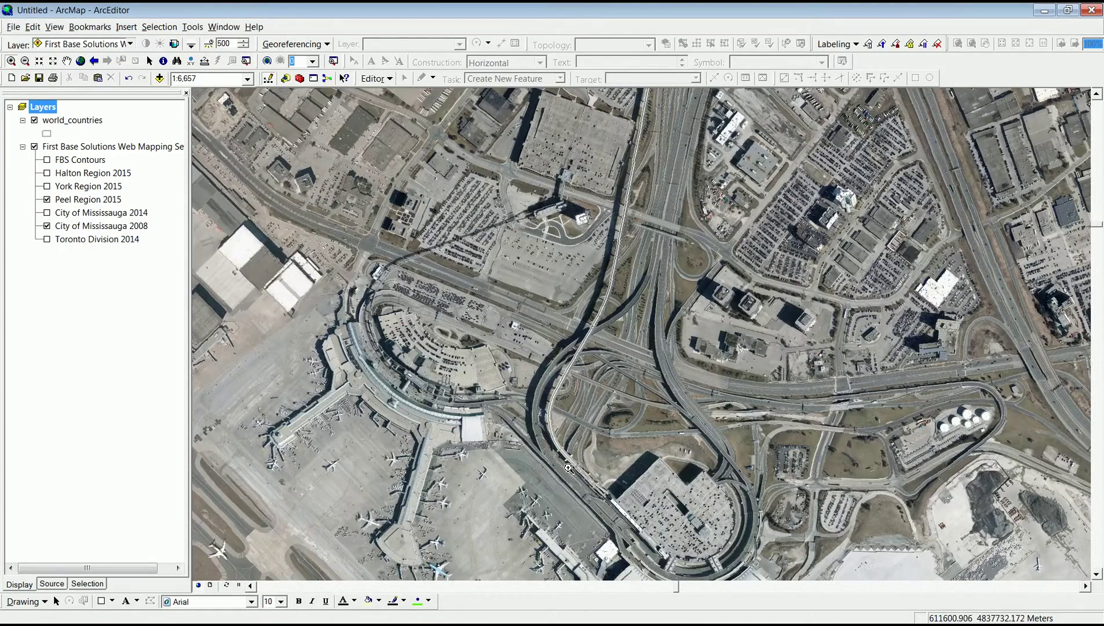
Zoom into the highway interchange, pan north to the parking lots, and toggle Peel Region 2015.
{"action": "left_click_drag", "start_coordinate": [542, 395], "coordinate": [665, 519]}
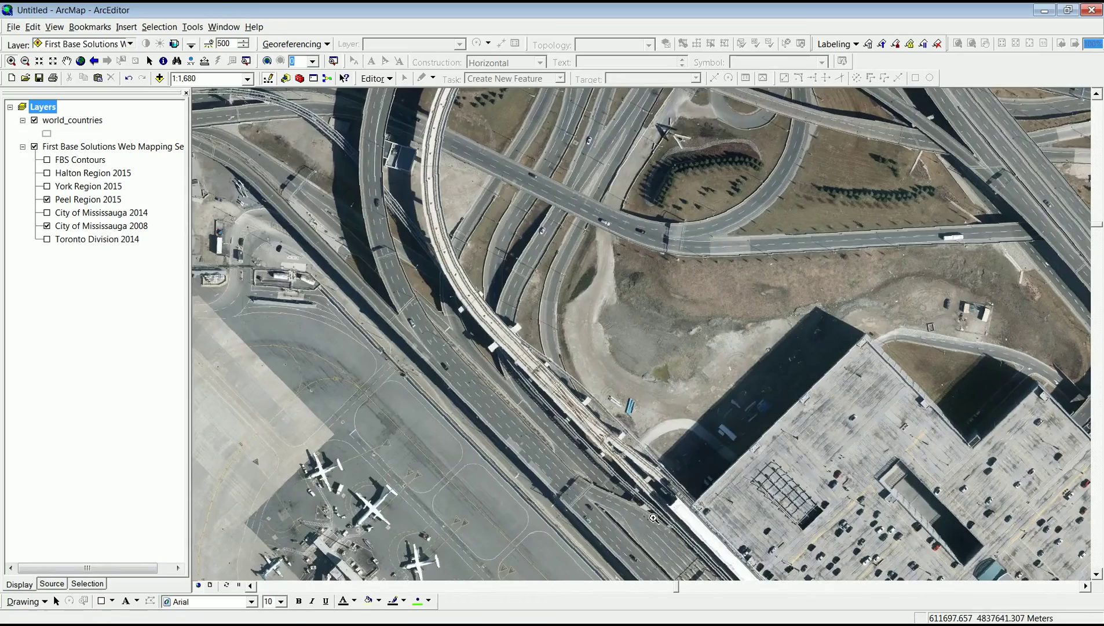
{"action": "left_click", "coordinate": [67, 60]}
{"action": "left_click_drag", "start_coordinate": [480, 100], "coordinate": [480, 477]}
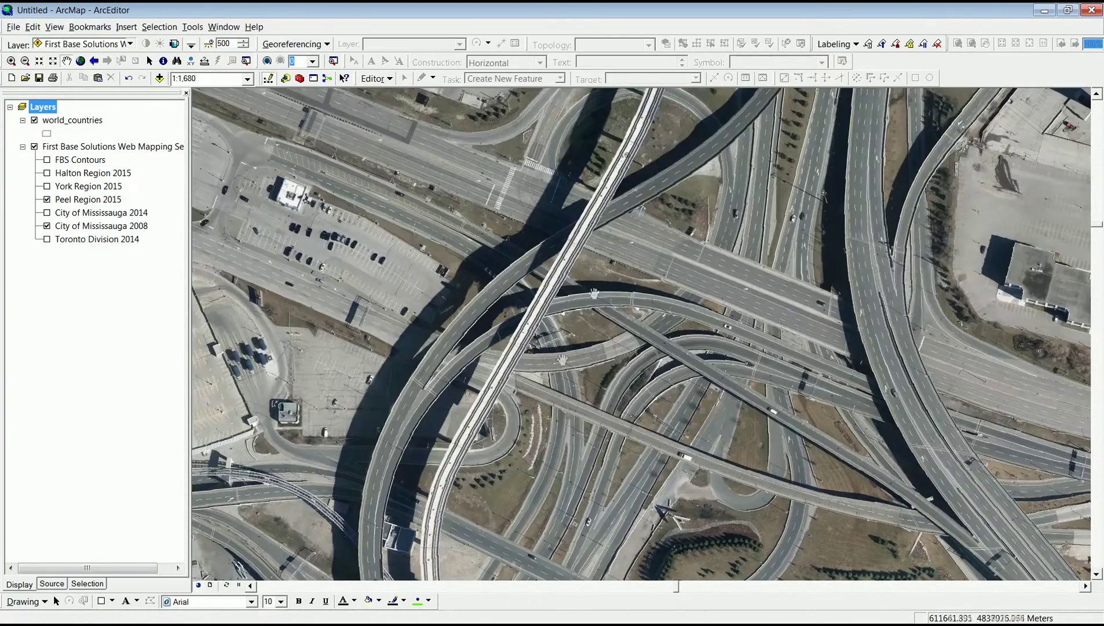
{"action": "left_click_drag", "start_coordinate": [682, 124], "coordinate": [631, 538]}
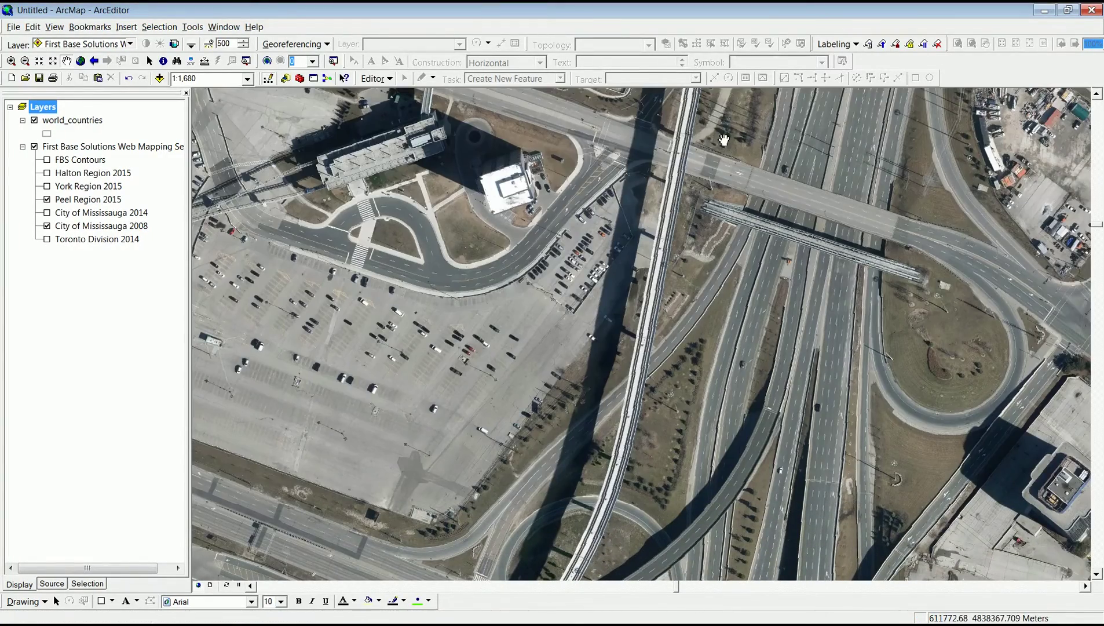
{"action": "left_click_drag", "start_coordinate": [724, 139], "coordinate": [689, 537]}
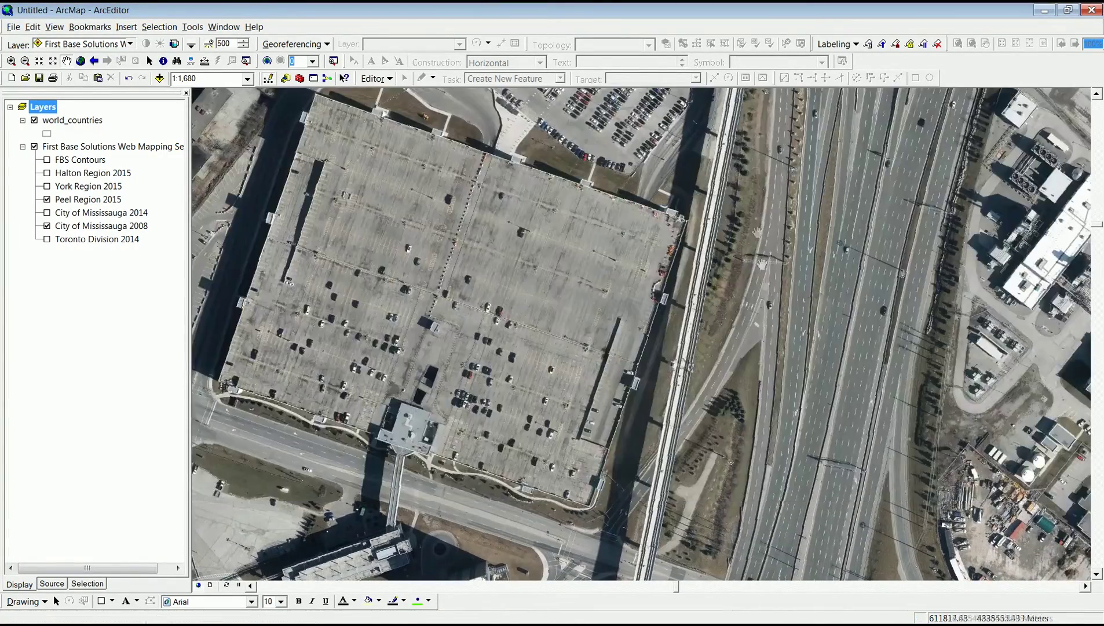
{"action": "left_click_drag", "start_coordinate": [724, 139], "coordinate": [736, 527]}
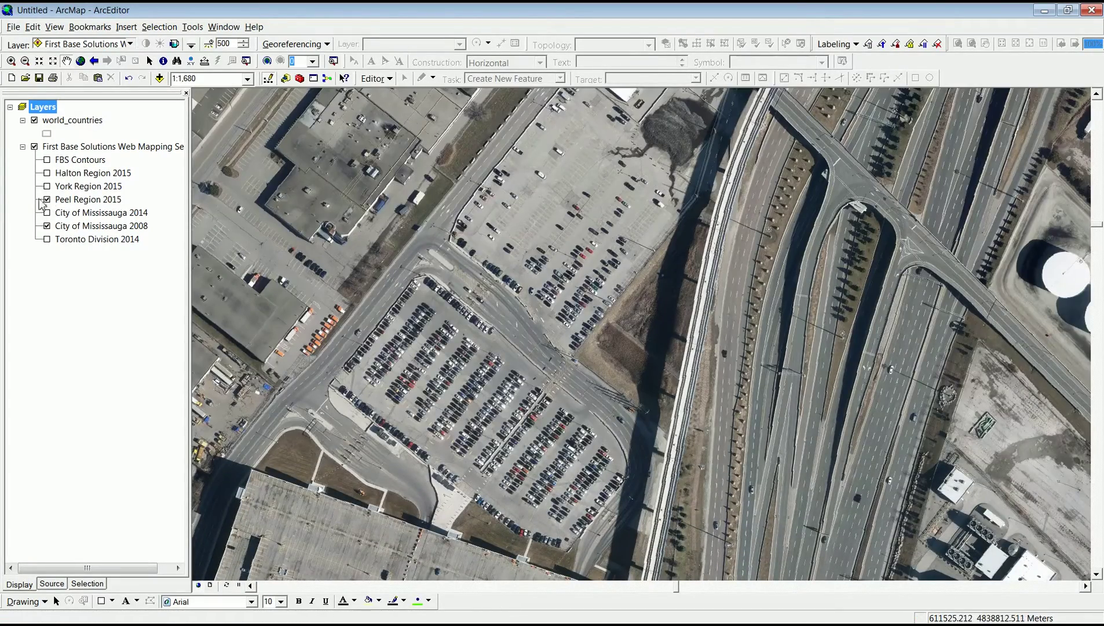
{"action": "left_click", "coordinate": [48, 200]}
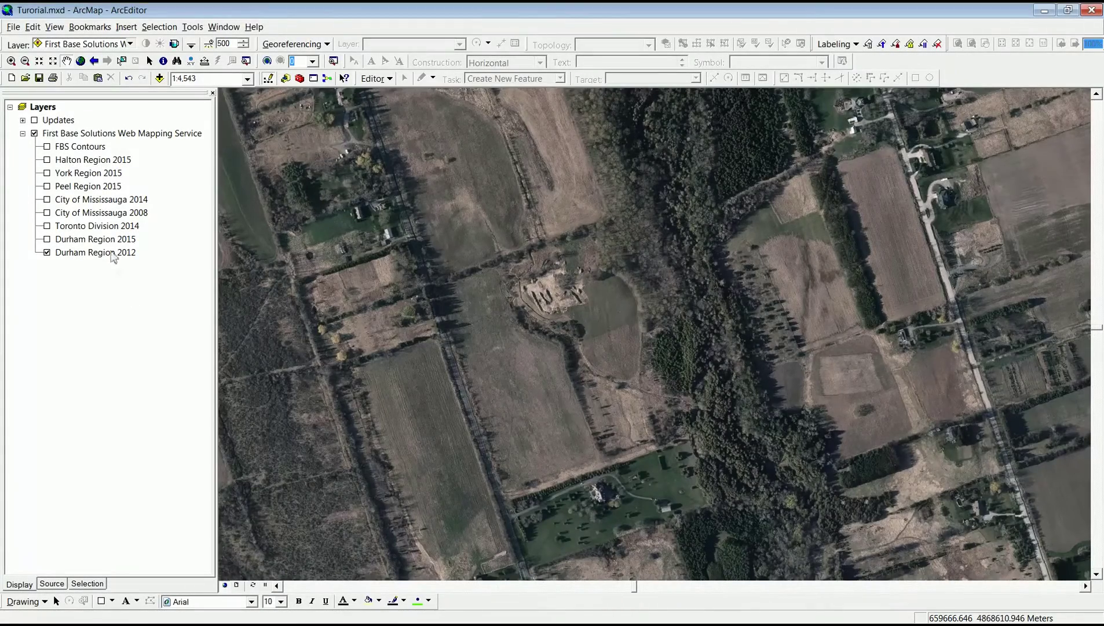
Turn on the Updates linework and Durham Region 2015 imagery to reveal new road construction.
{"action": "left_click", "coordinate": [35, 121]}
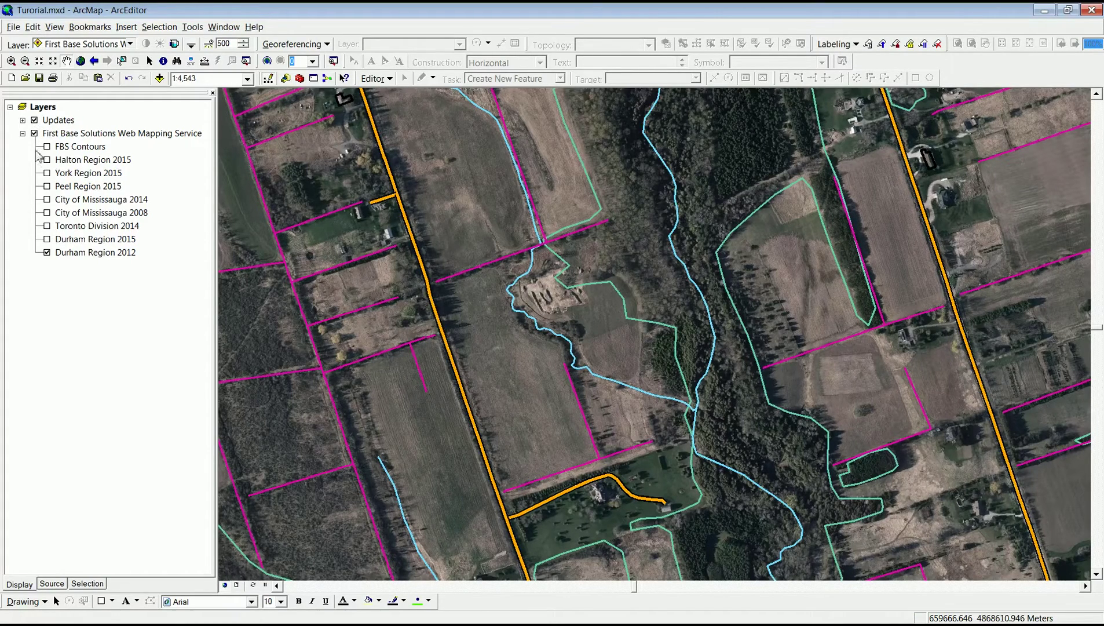
{"action": "left_click", "coordinate": [47, 240]}
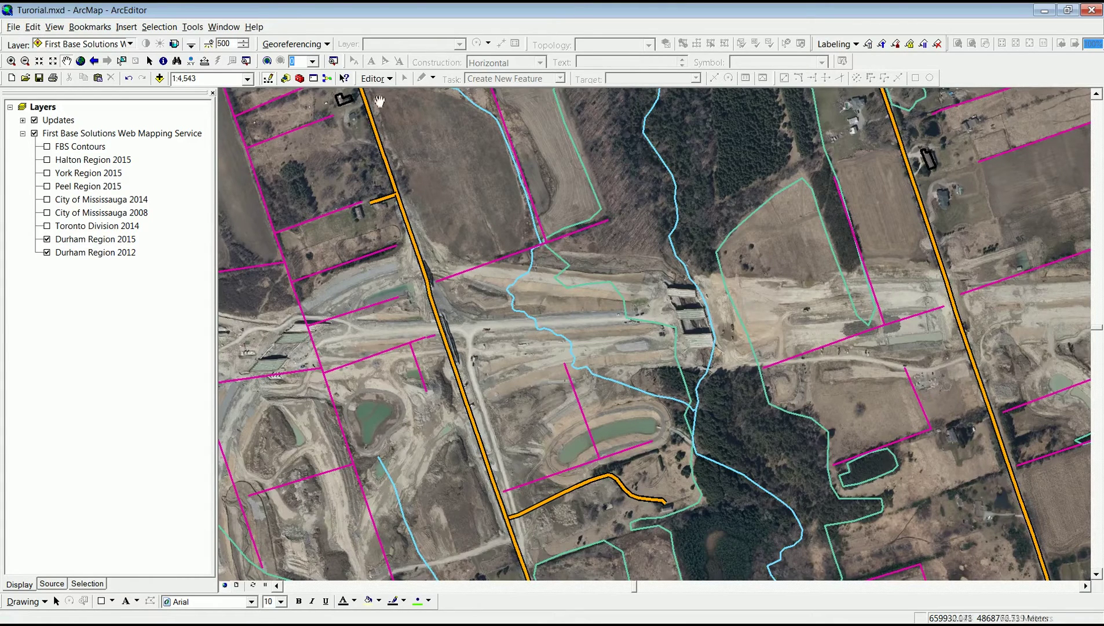
{"action": "left_click", "coordinate": [376, 78]}
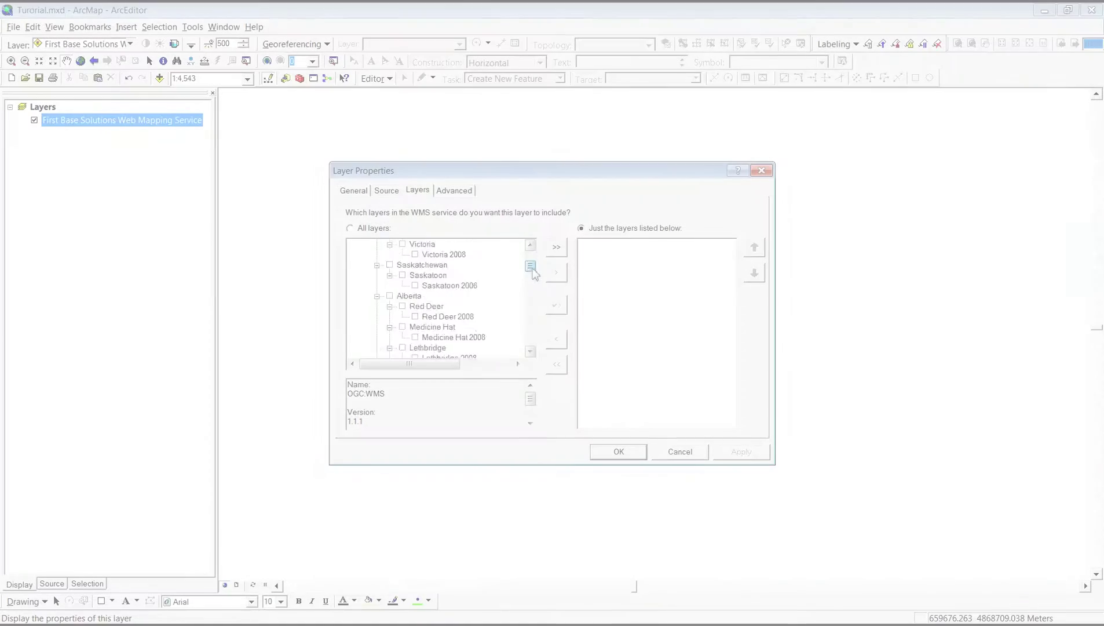
Select City of Brampton 2014, 2012, Fall 2011, 2008 and 2011 in the WMS layer list.
{"action": "left_click_drag", "start_coordinate": [533, 256], "coordinate": [540, 339]}
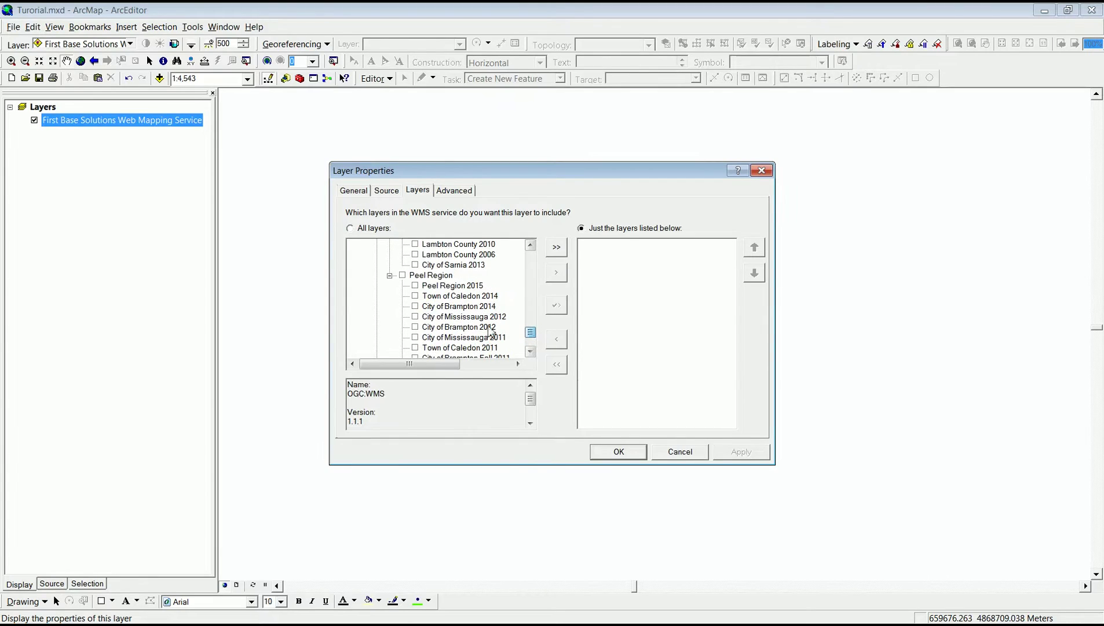
{"action": "left_click", "coordinate": [465, 307]}
{"action": "left_click", "coordinate": [460, 326], "text": "ctrl"}
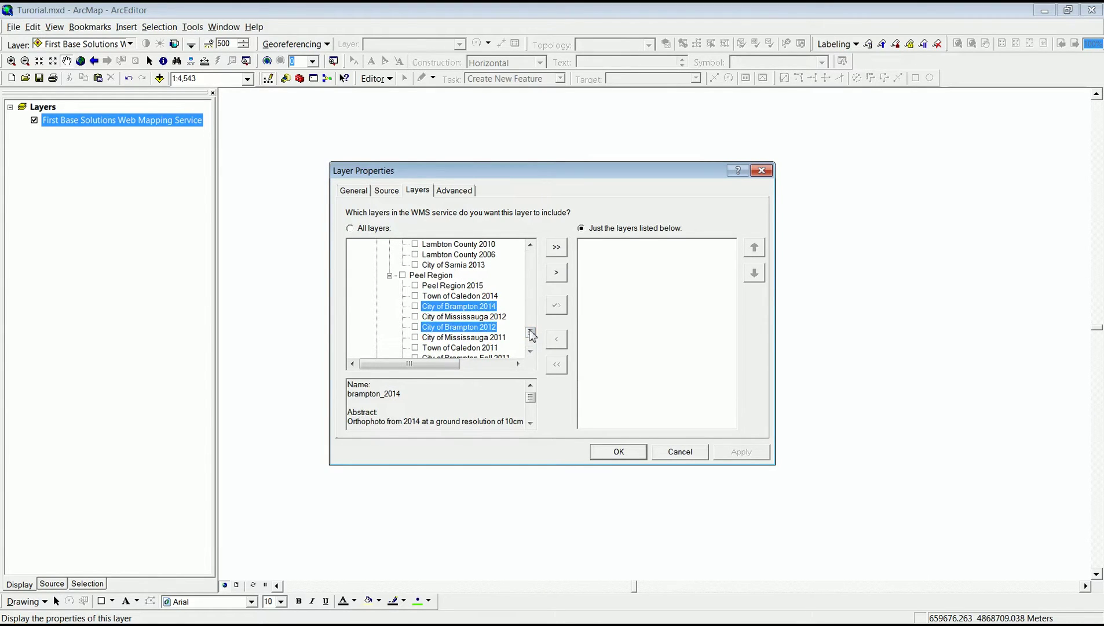
{"action": "left_click_drag", "start_coordinate": [531, 333], "coordinate": [531, 335]}
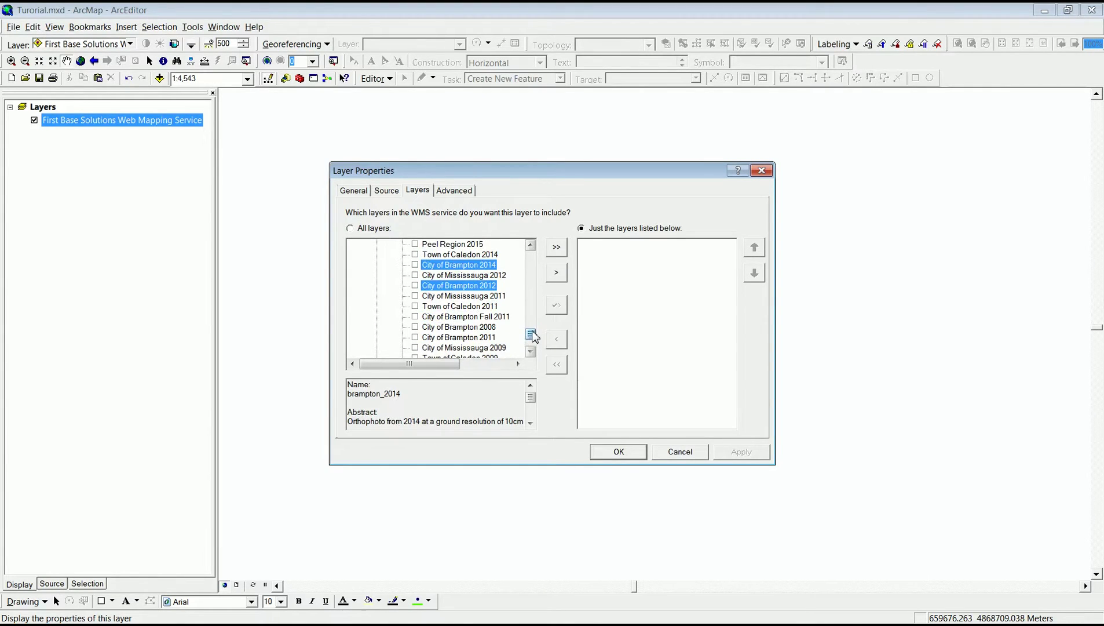
{"action": "left_click", "coordinate": [476, 317], "text": "ctrl"}
{"action": "left_click", "coordinate": [474, 327], "text": "ctrl"}
{"action": "left_click", "coordinate": [472, 337], "text": "ctrl"}
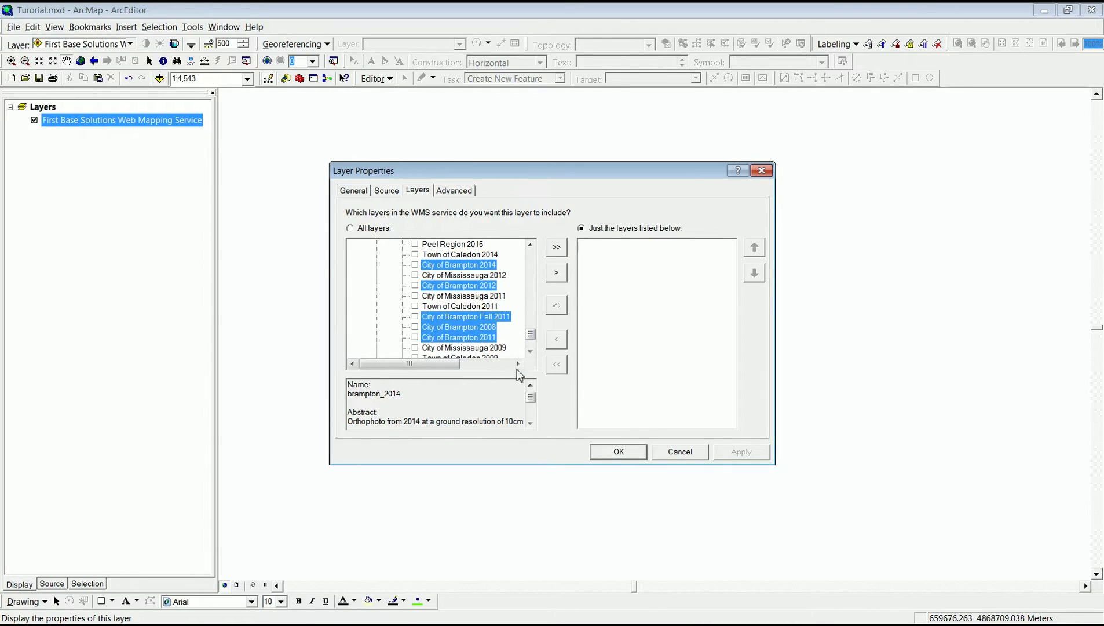
{"action": "left_click", "coordinate": [530, 351]}
{"action": "left_click", "coordinate": [530, 351]}
{"action": "left_click", "coordinate": [531, 351]}
{"action": "left_click", "coordinate": [530, 352]}
{"action": "left_click", "coordinate": [531, 352]}
{"action": "left_click", "coordinate": [531, 352]}
{"action": "left_click", "coordinate": [530, 351]}
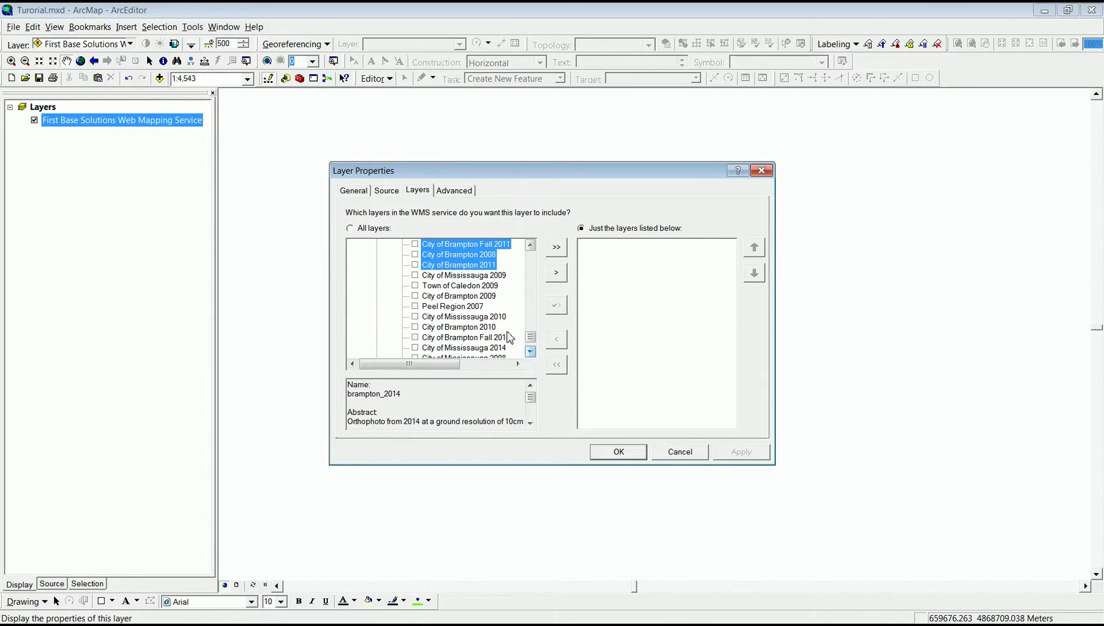
Add Brampton 2009, 2010, Fall 2010 and 2013 to the selection, then include all nine layers.
{"action": "left_click", "coordinate": [465, 298], "text": "ctrl"}
{"action": "left_click", "coordinate": [467, 328], "text": "ctrl"}
{"action": "left_click", "coordinate": [468, 337], "text": "ctrl"}
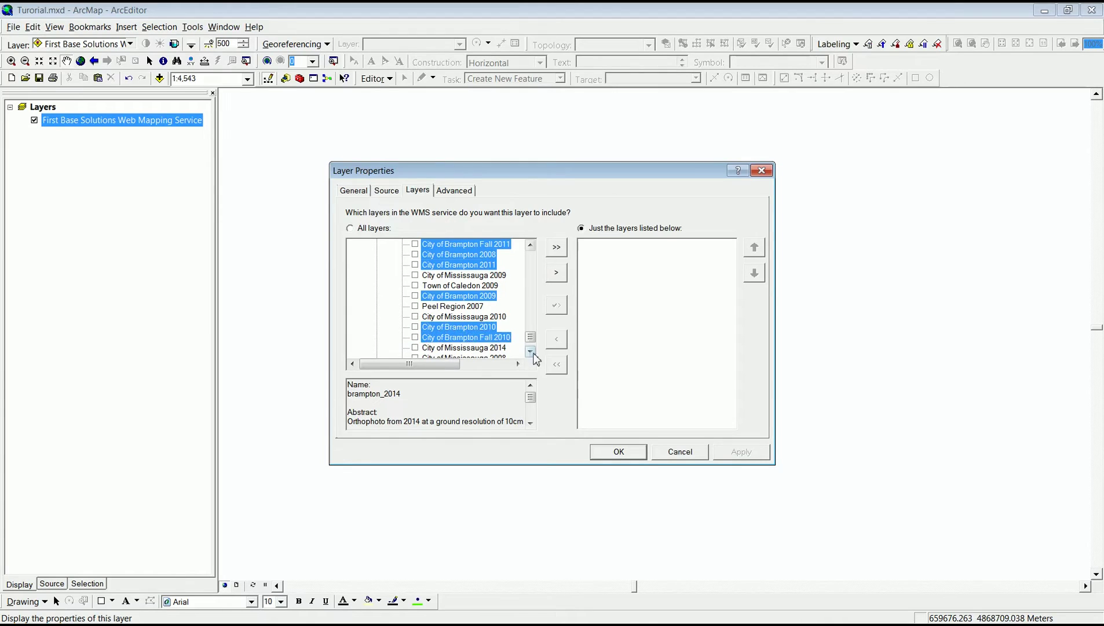
{"action": "left_click", "coordinate": [530, 352]}
{"action": "left_click", "coordinate": [530, 351]}
{"action": "left_click", "coordinate": [531, 351]}
{"action": "left_click", "coordinate": [530, 352]}
{"action": "left_click", "coordinate": [530, 352]}
{"action": "left_click", "coordinate": [530, 352]}
{"action": "left_click", "coordinate": [475, 328], "text": "ctrl"}
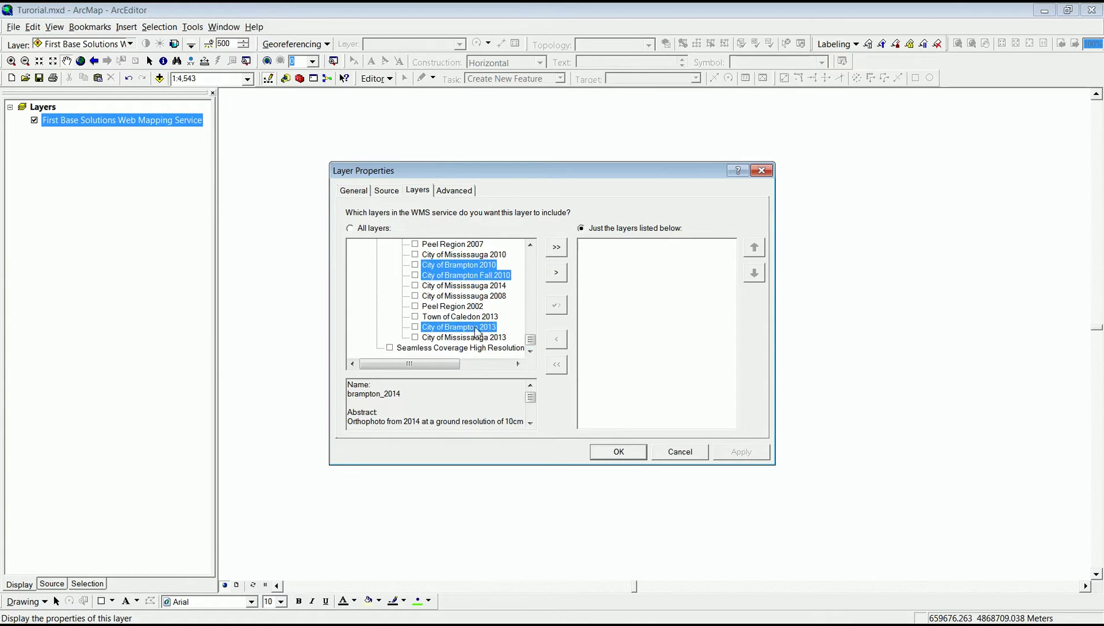
{"action": "left_click", "coordinate": [556, 273]}
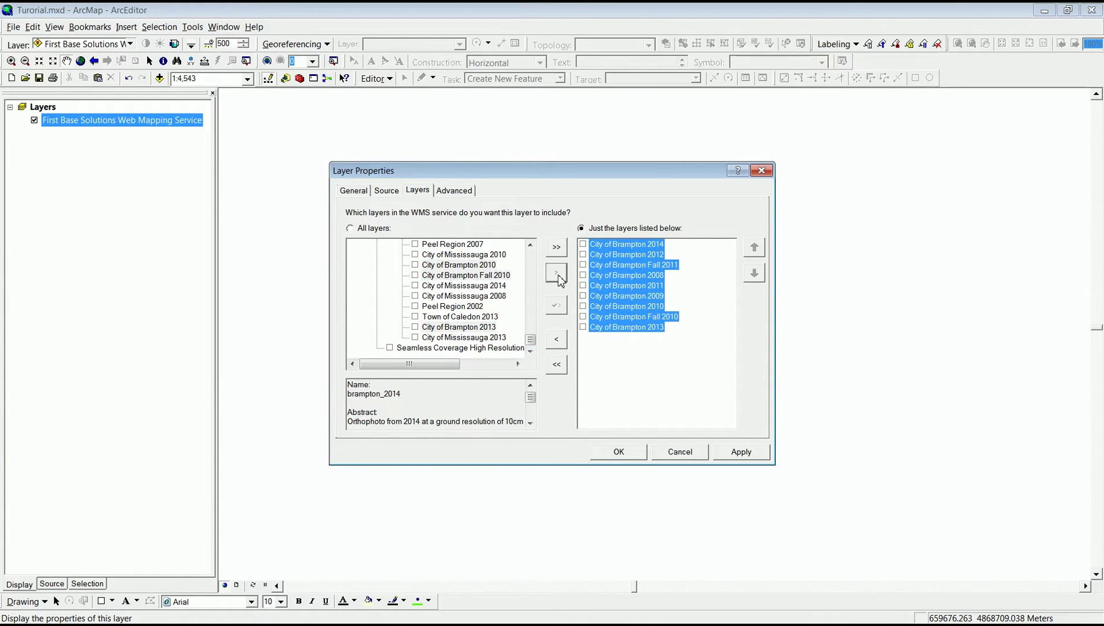
{"action": "left_click", "coordinate": [619, 452]}
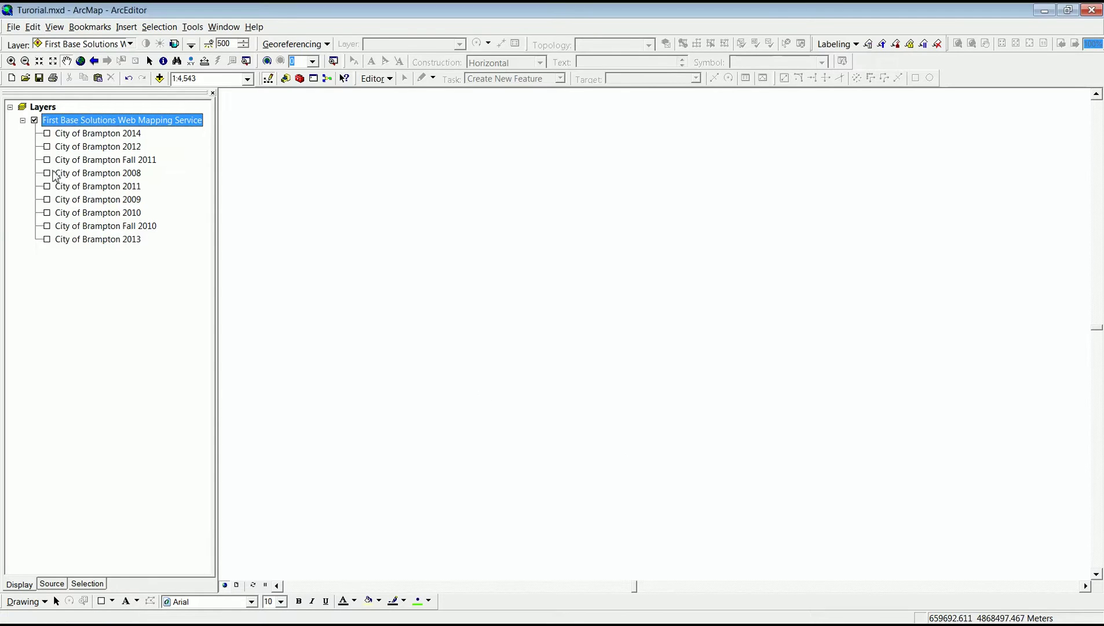
Select all nine Brampton sublayers and tick each checkbox, 2013 through 2014, to draw the imagery.
{"action": "left_click", "coordinate": [88, 138]}
{"action": "left_click", "coordinate": [106, 244], "text": "shift"}
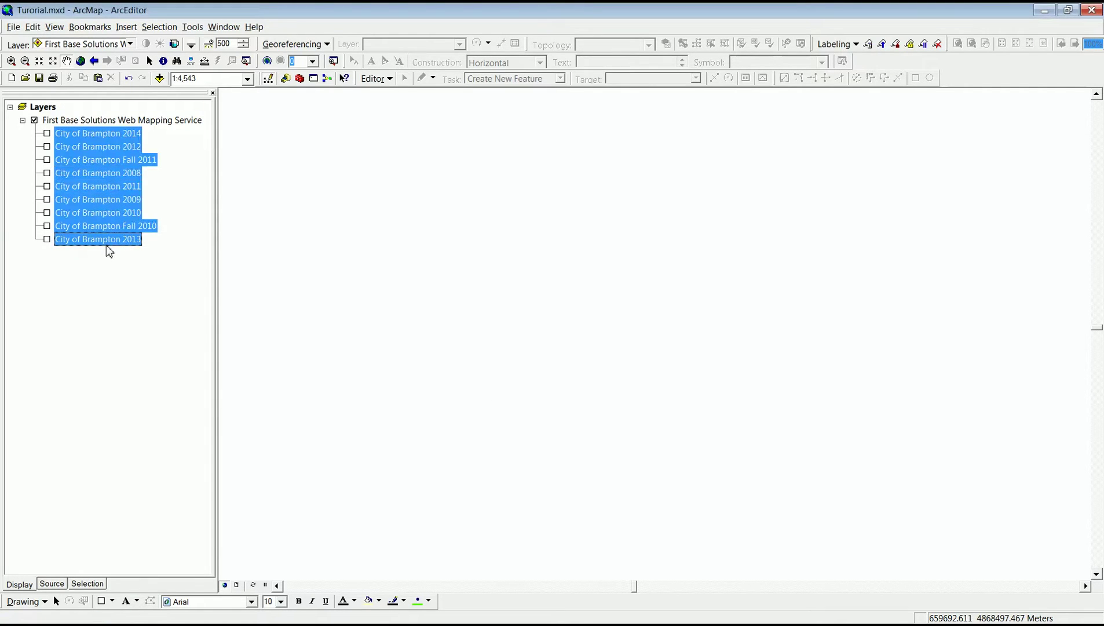
{"action": "key", "text": "space"}
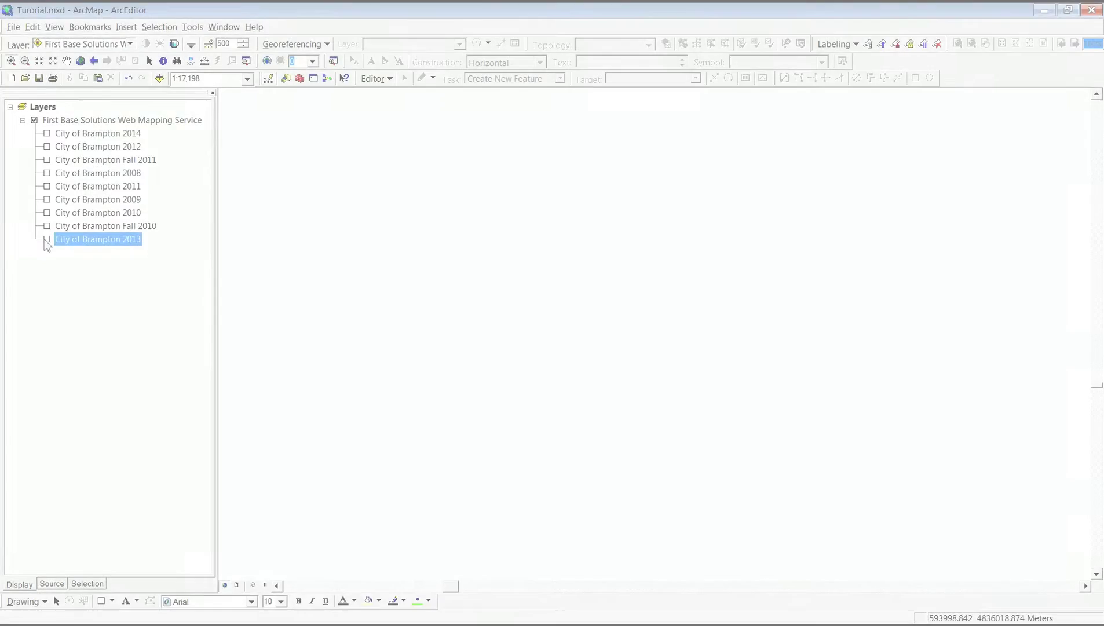
{"action": "left_click", "coordinate": [47, 239]}
{"action": "left_click", "coordinate": [47, 225]}
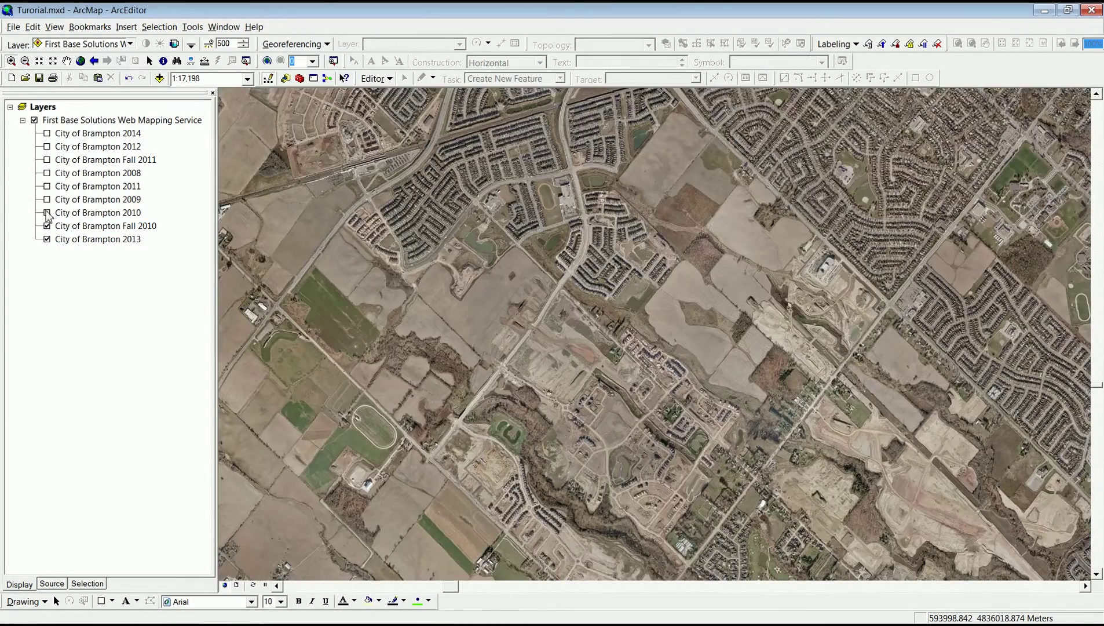
{"action": "left_click", "coordinate": [46, 213]}
{"action": "left_click", "coordinate": [47, 199]}
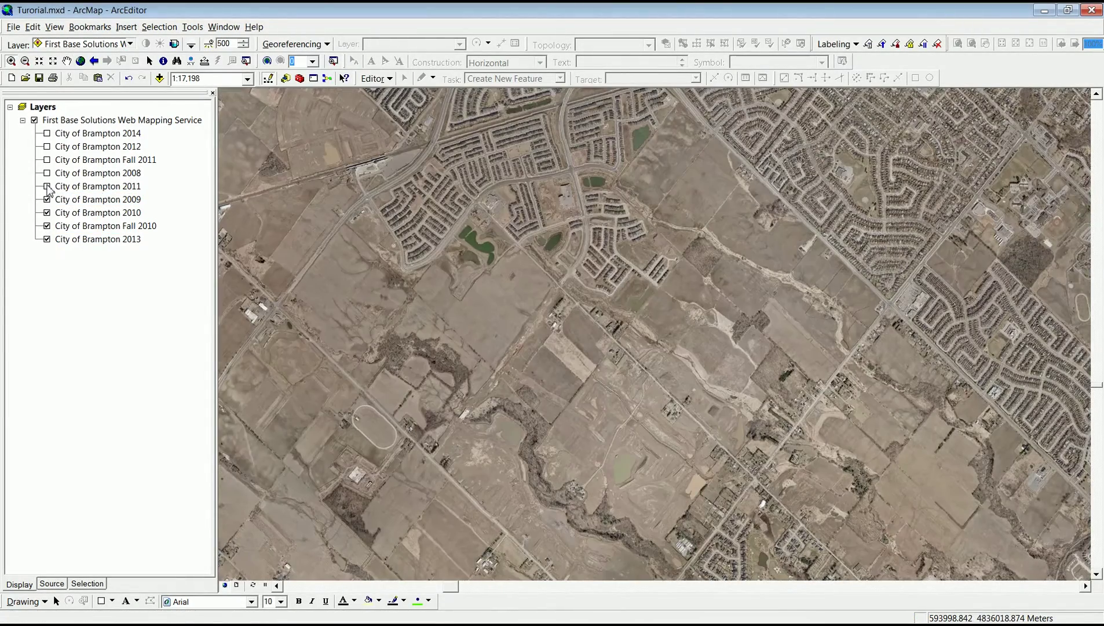
{"action": "left_click", "coordinate": [47, 172]}
{"action": "left_click", "coordinate": [47, 159]}
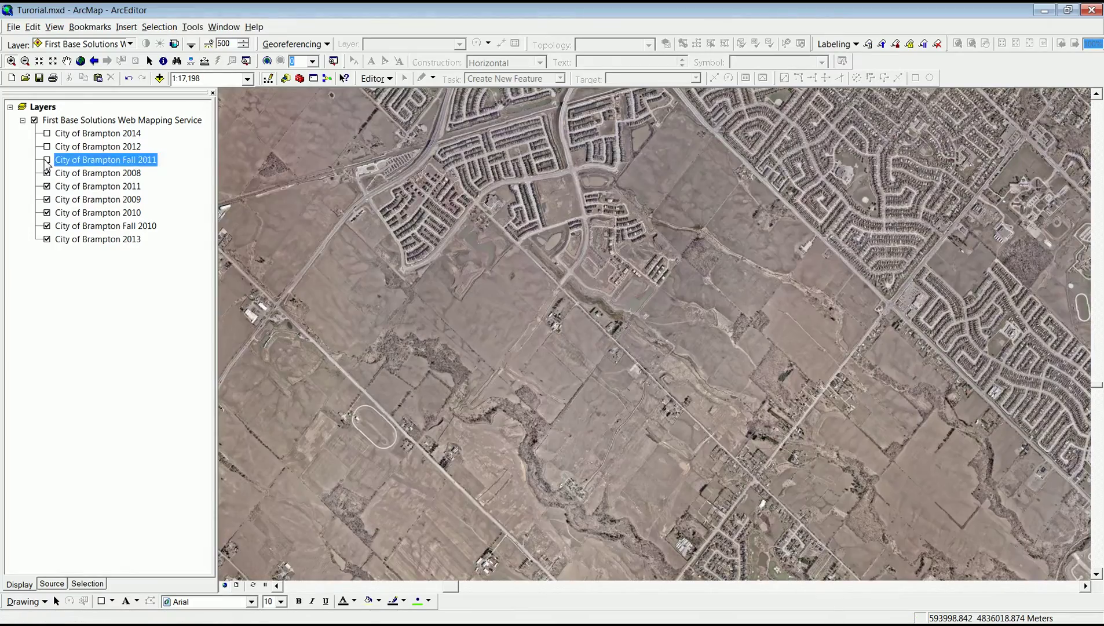
{"action": "left_click", "coordinate": [47, 147]}
{"action": "left_click", "coordinate": [47, 133]}
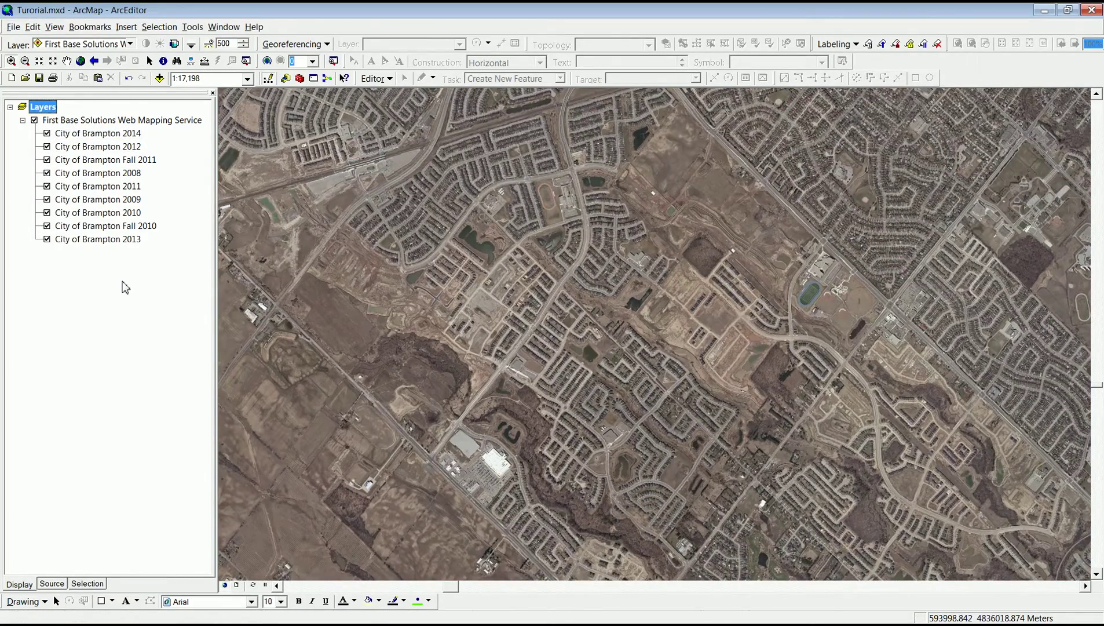
{"action": "right_click", "coordinate": [100, 120]}
In the WMS layer properties, move City of Brampton 2013 up above 2012.
{"action": "left_click", "coordinate": [139, 284]}
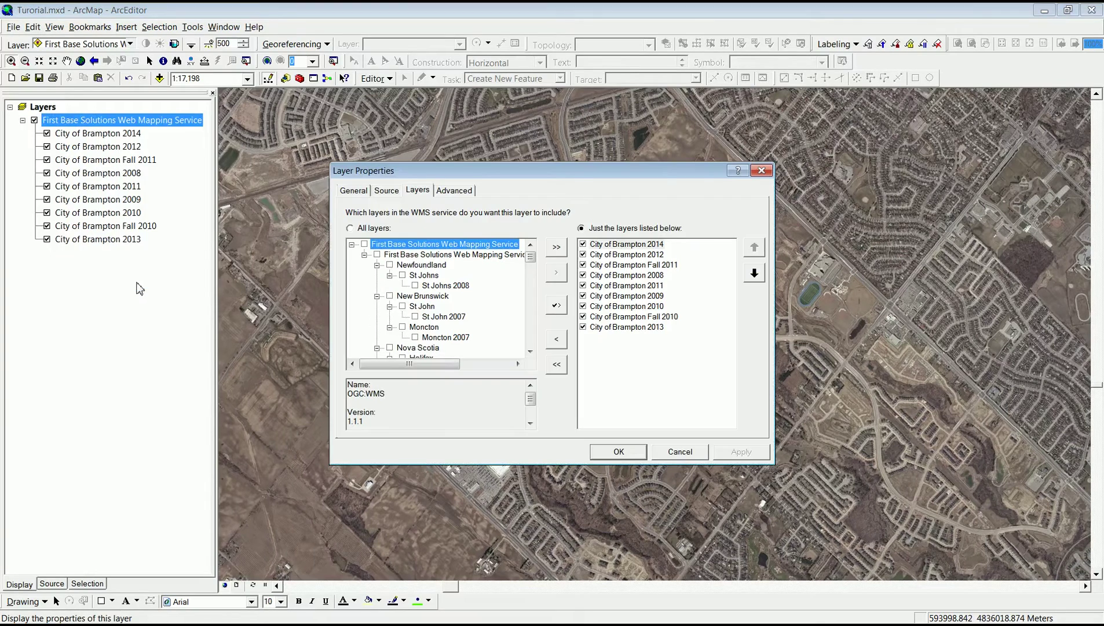
{"action": "left_click", "coordinate": [658, 328]}
{"action": "left_click", "coordinate": [754, 248]}
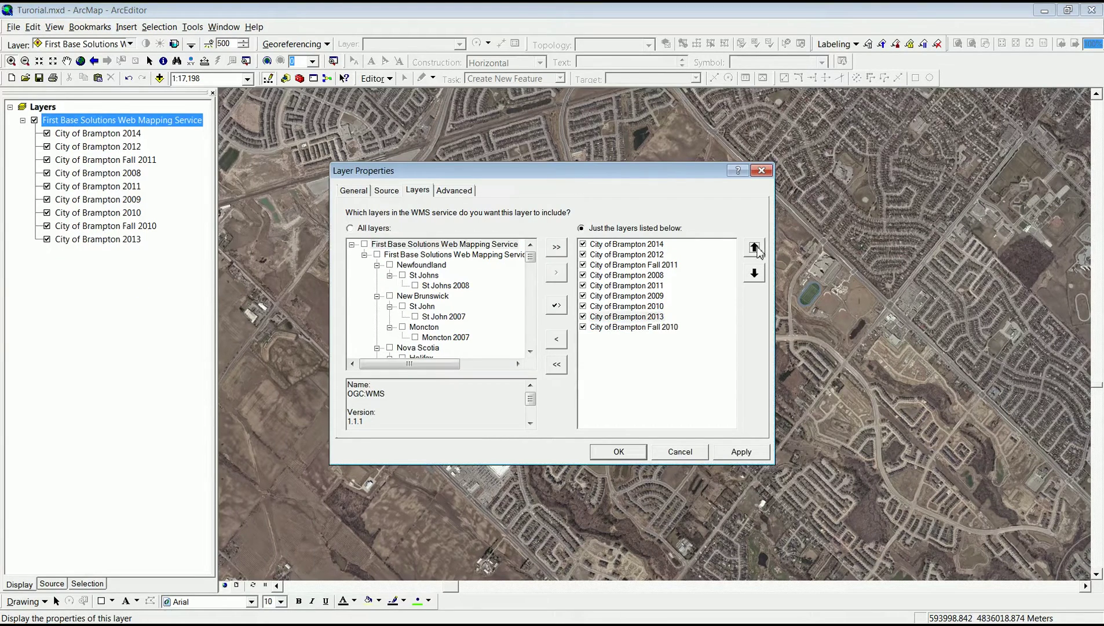
{"action": "left_click", "coordinate": [754, 247]}
{"action": "left_click", "coordinate": [754, 248]}
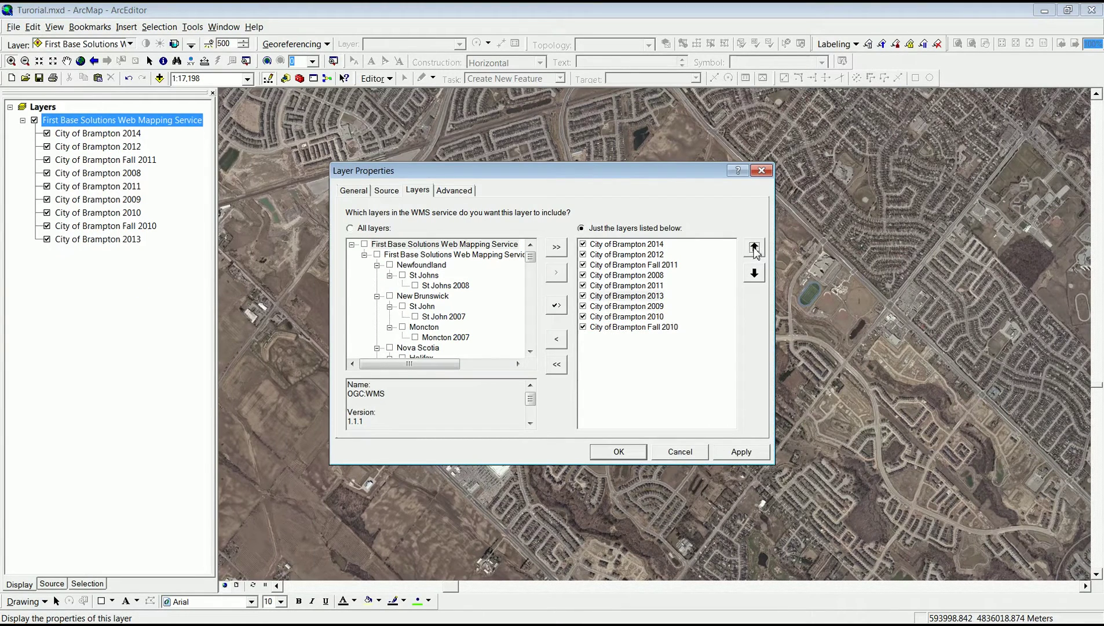
{"action": "left_click", "coordinate": [754, 248]}
{"action": "left_click", "coordinate": [754, 248]}
{"action": "left_click", "coordinate": [754, 247]}
{"action": "left_click", "coordinate": [754, 247]}
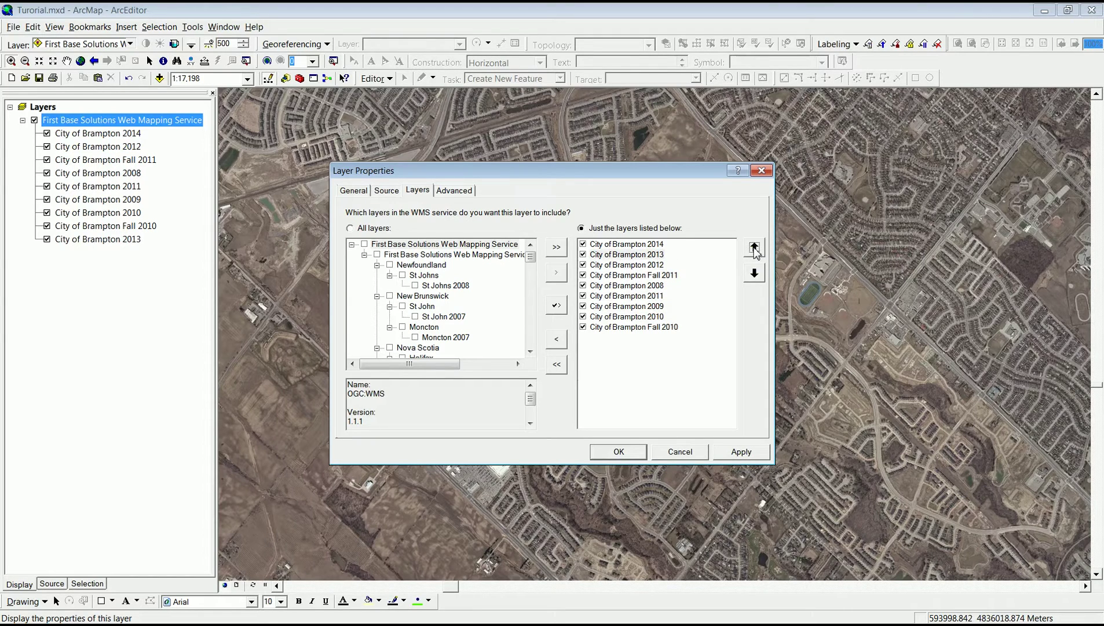
Move Brampton 2011, 2010, 2009 and Fall 2010 into newest-to-oldest order and confirm.
{"action": "left_click", "coordinate": [652, 298]}
{"action": "left_click", "coordinate": [755, 248]}
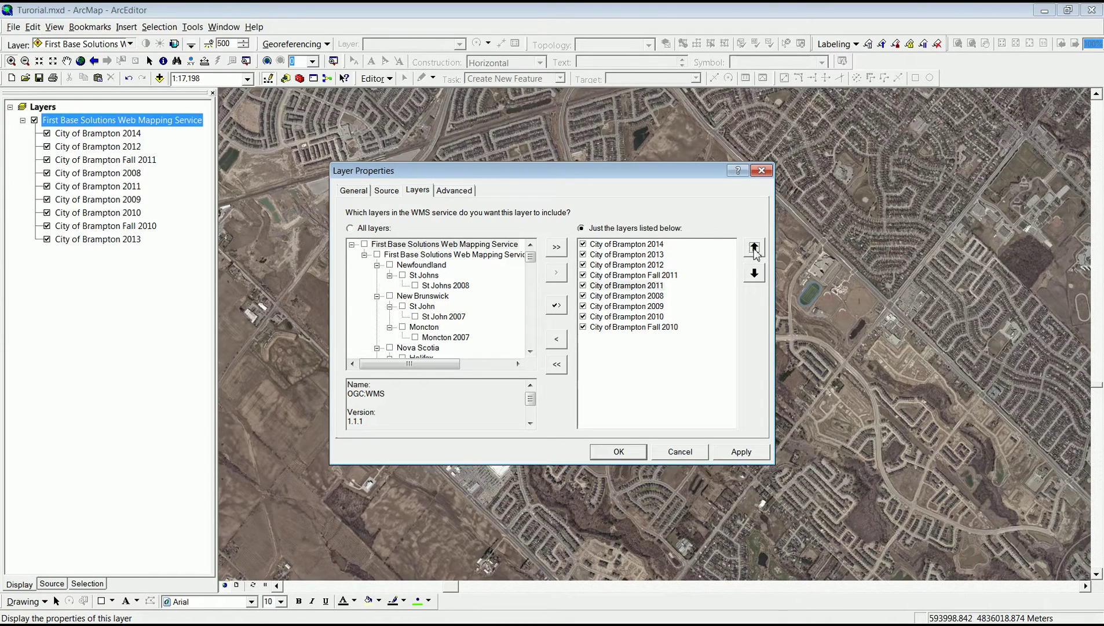
{"action": "left_click", "coordinate": [652, 317]}
{"action": "left_click", "coordinate": [754, 247]}
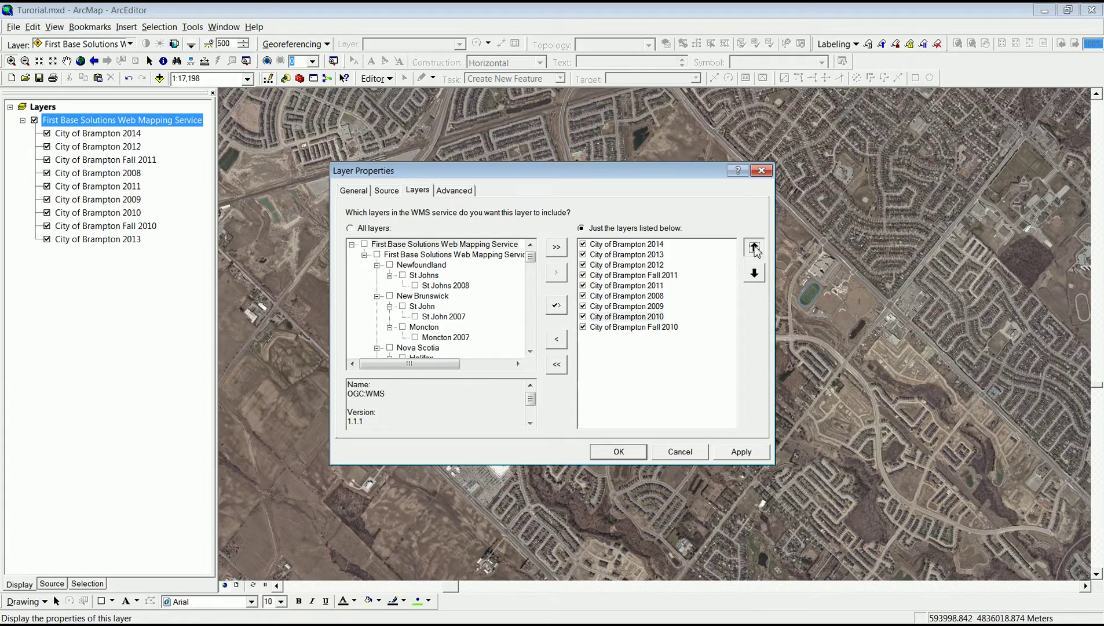
{"action": "left_click", "coordinate": [754, 247]}
{"action": "left_click", "coordinate": [672, 317]}
{"action": "left_click", "coordinate": [754, 247]}
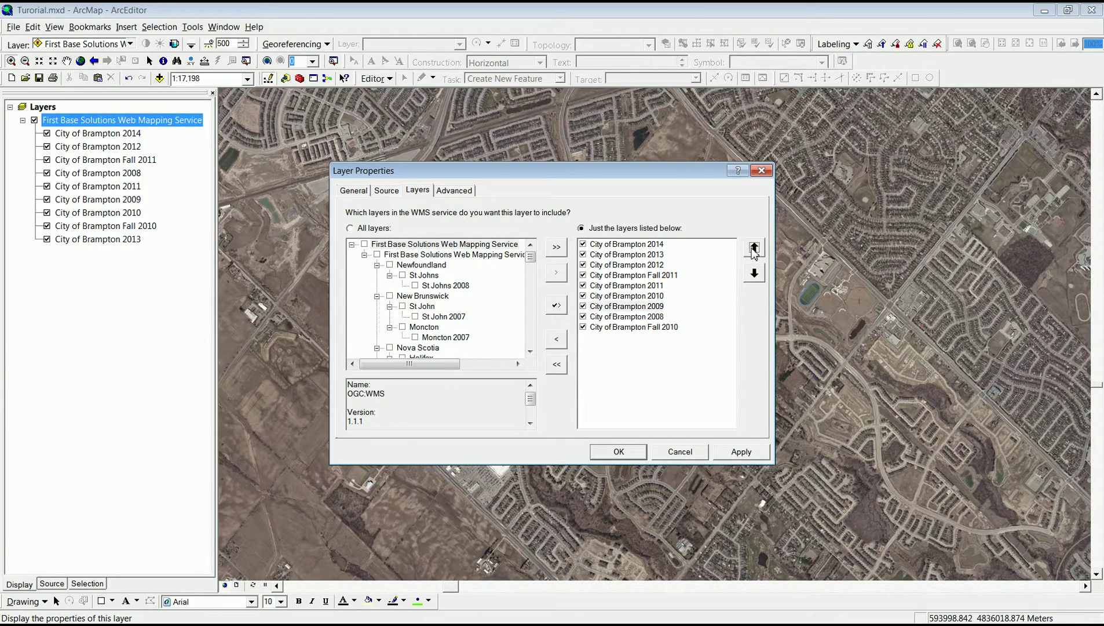
{"action": "left_click", "coordinate": [670, 326]}
{"action": "left_click", "coordinate": [754, 248]}
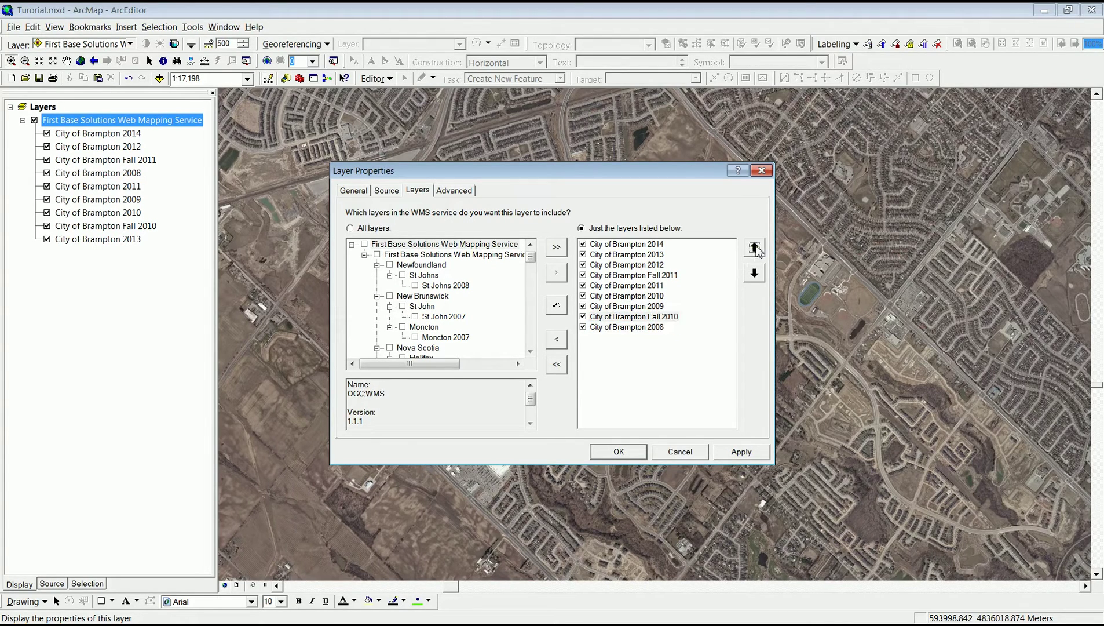
{"action": "left_click", "coordinate": [754, 247]}
{"action": "left_click", "coordinate": [754, 247]}
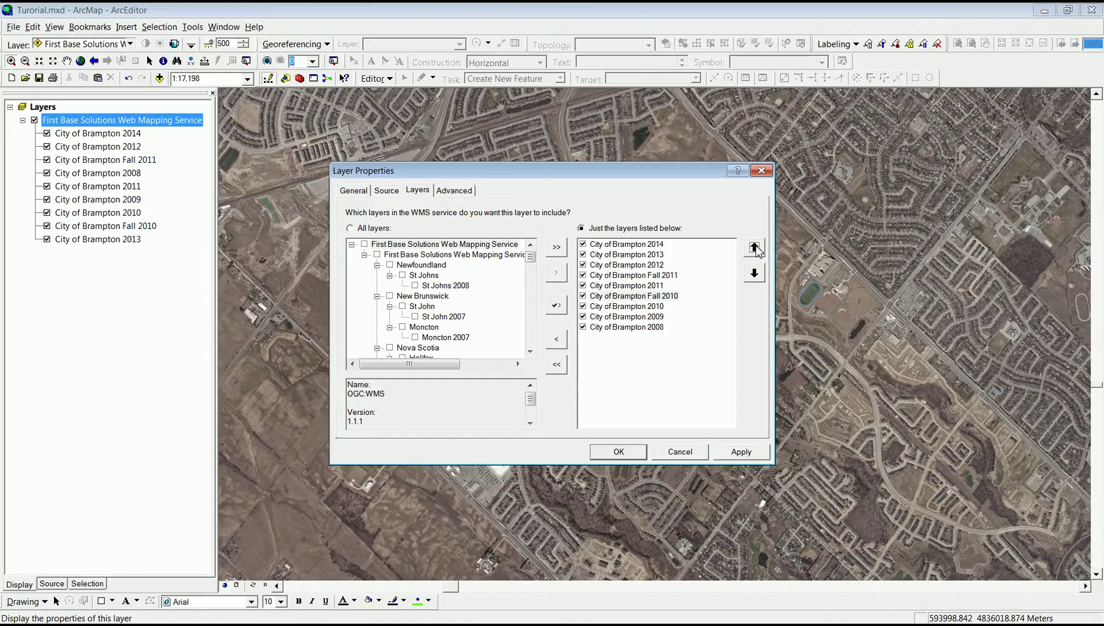
{"action": "left_click", "coordinate": [618, 452]}
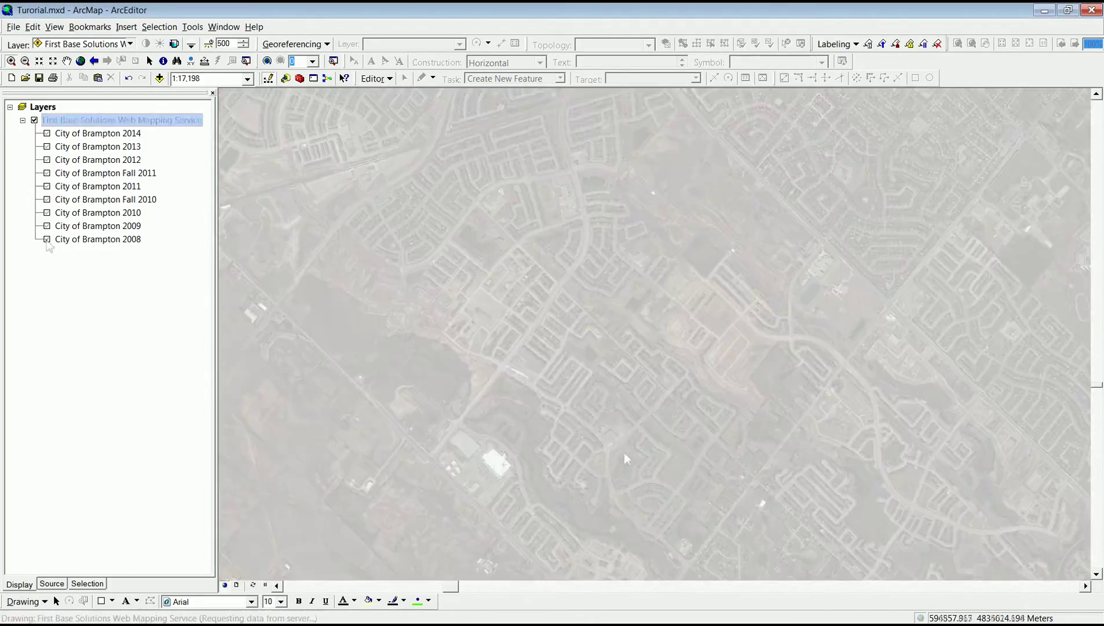
Switch on the City of Brampton sublayers from 2008 up through 2014, leaving 2014 on top.
{"action": "left_click", "coordinate": [47, 239]}
{"action": "left_click", "coordinate": [47, 226]}
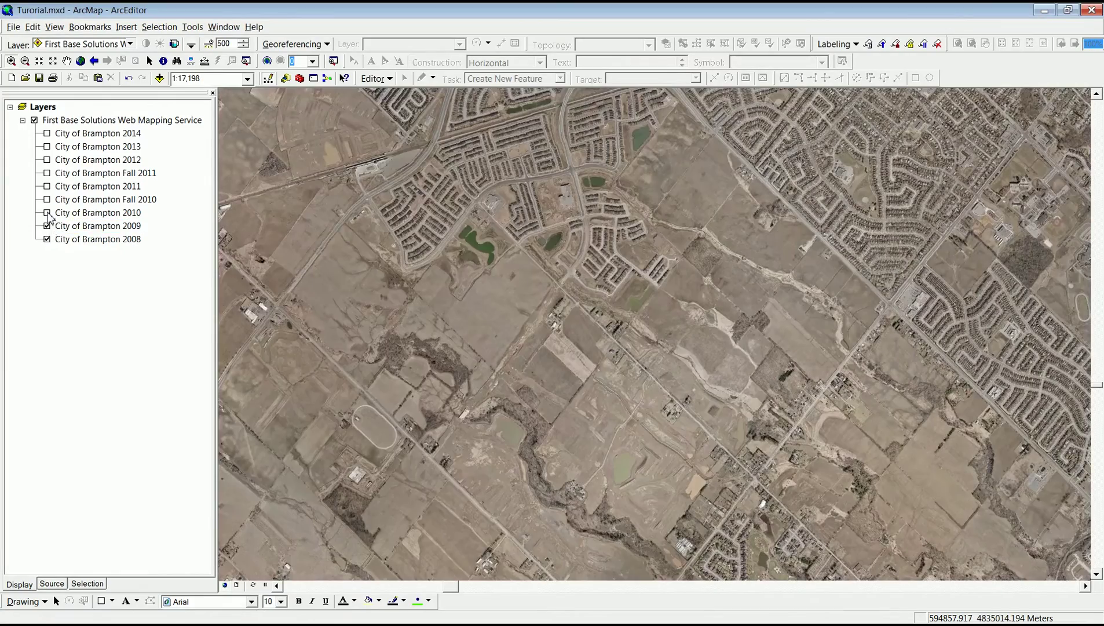
{"action": "left_click", "coordinate": [47, 213]}
{"action": "left_click", "coordinate": [47, 199]}
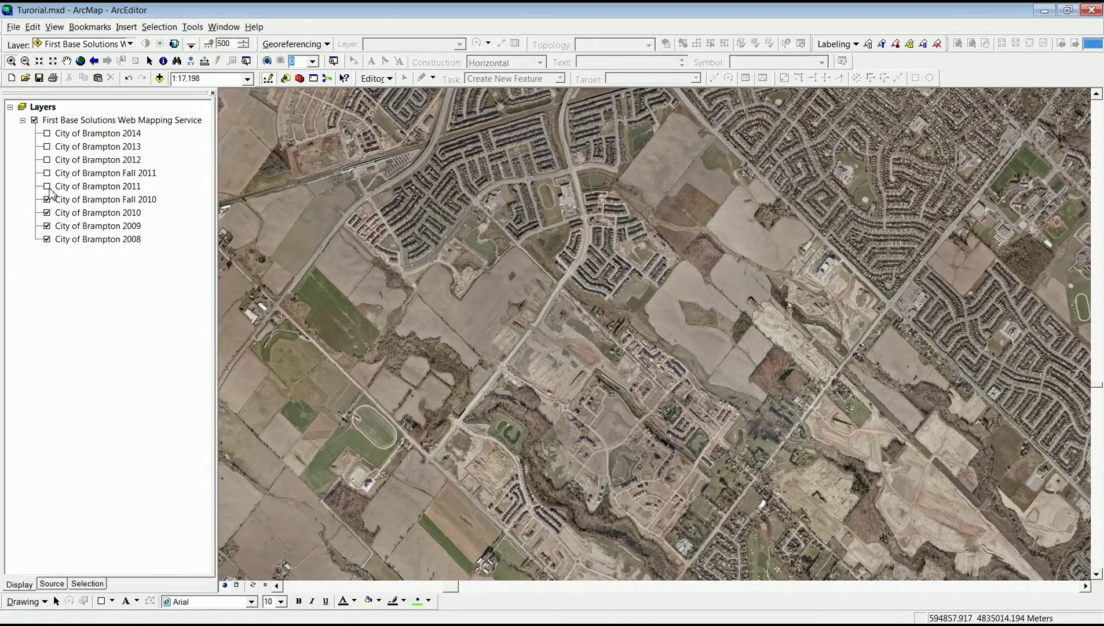
{"action": "left_click", "coordinate": [47, 187]}
{"action": "left_click", "coordinate": [47, 174]}
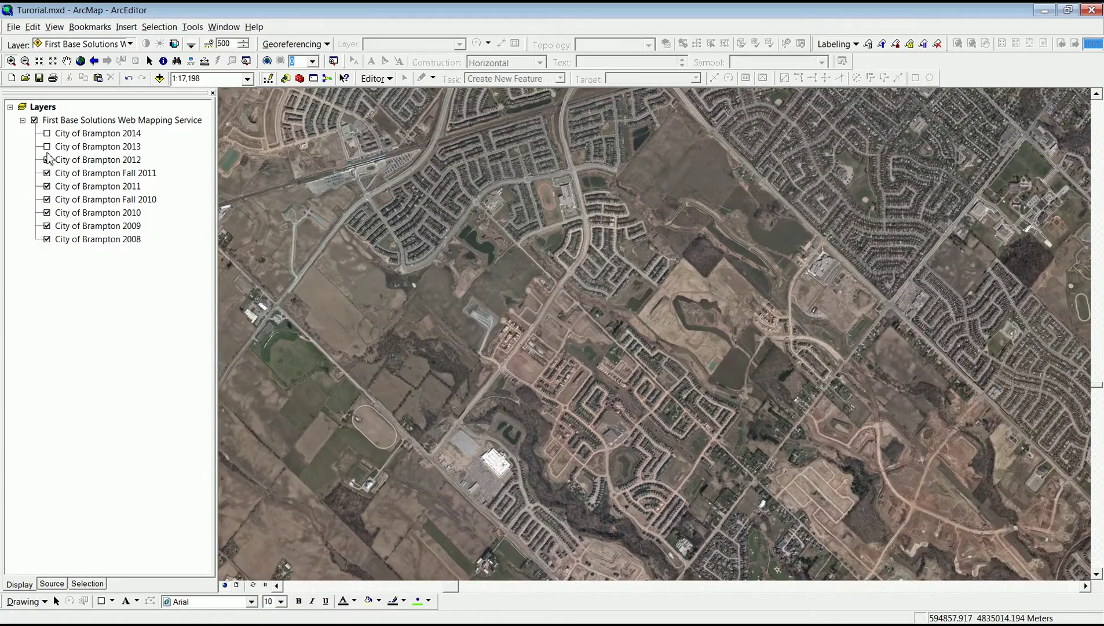
{"action": "left_click", "coordinate": [47, 147]}
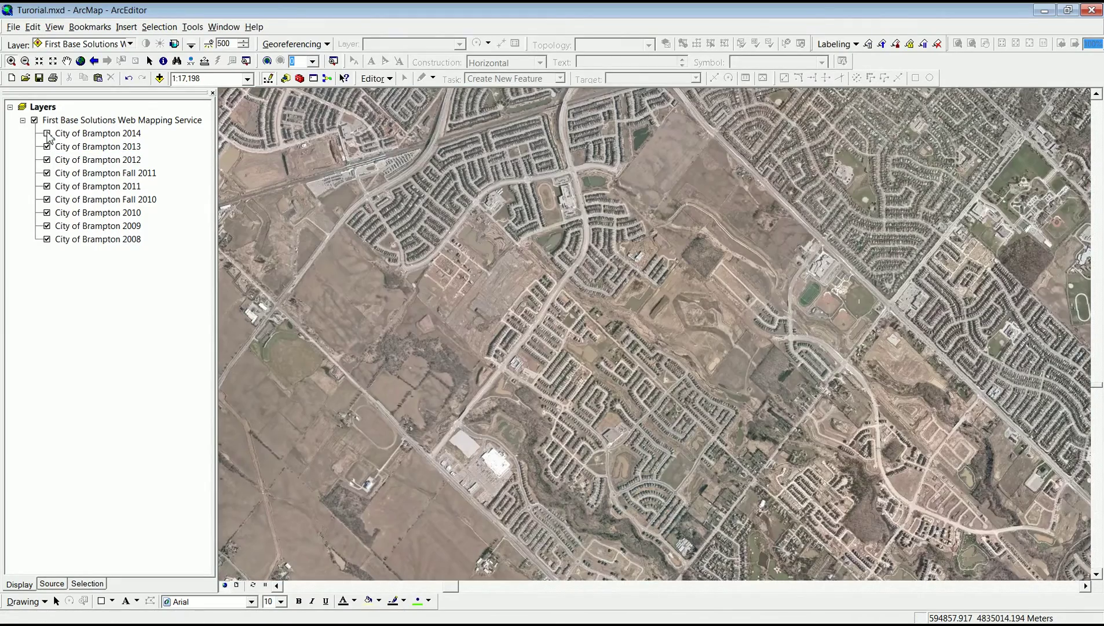
{"action": "left_click", "coordinate": [48, 134]}
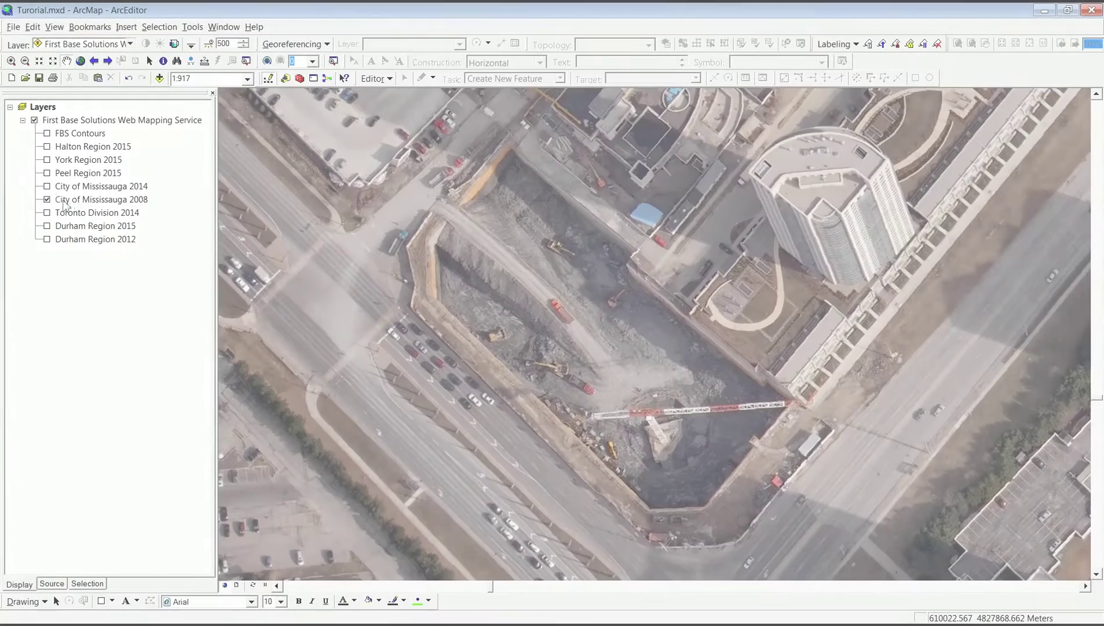
Toggle City of Mississauga 2014 off and on to compare it with 2008, leaving it on.
{"action": "left_click", "coordinate": [48, 186]}
{"action": "left_click", "coordinate": [47, 186]}
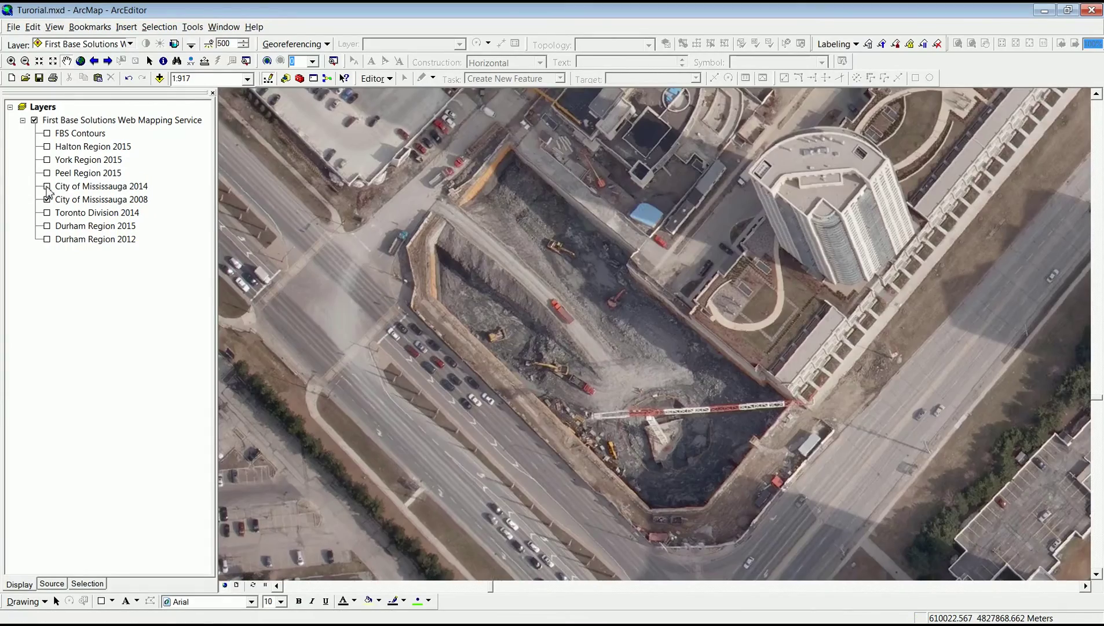
{"action": "left_click", "coordinate": [48, 186]}
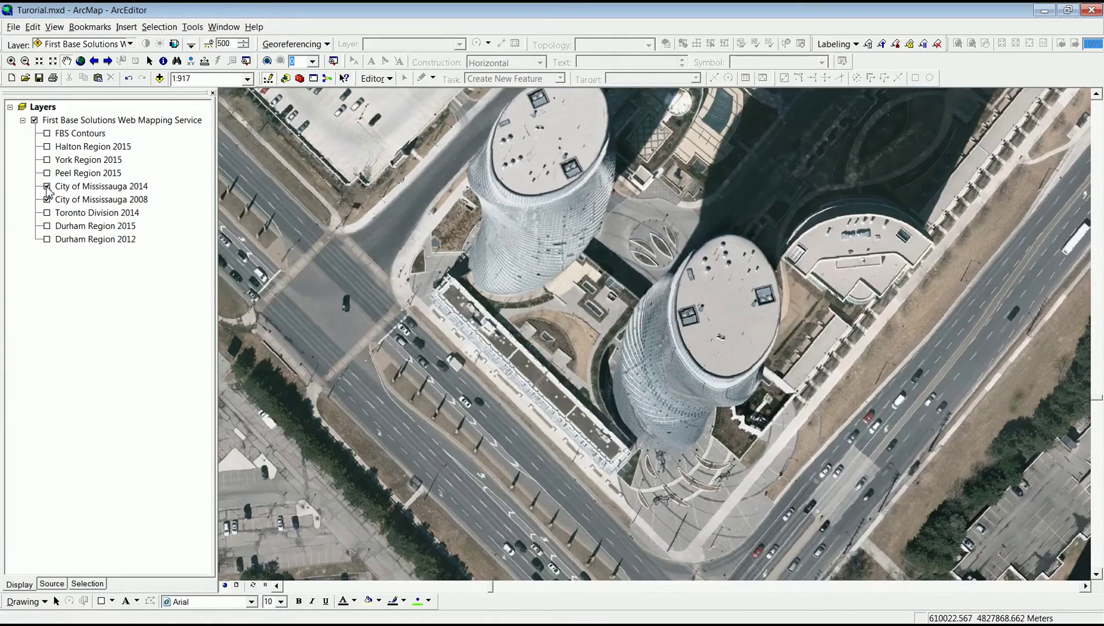
Set the web mapping service layer's transparency to about 44%.
{"action": "left_click", "coordinate": [174, 45]}
{"action": "mouse_move", "coordinate": [215, 142]}
{"action": "left_mouse_down"}
{"action": "mouse_move", "coordinate": [214, 106]}
{"action": "mouse_move", "coordinate": [216, 142]}
{"action": "left_mouse_up"}
{"action": "left_click", "coordinate": [174, 45]}
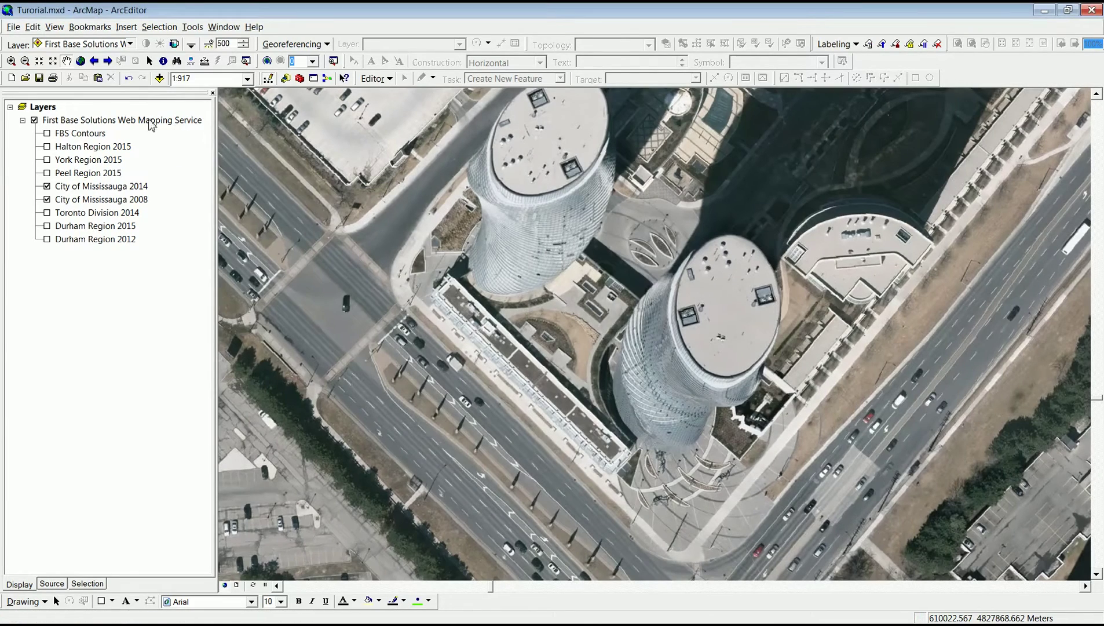
{"action": "right_click", "coordinate": [143, 120]}
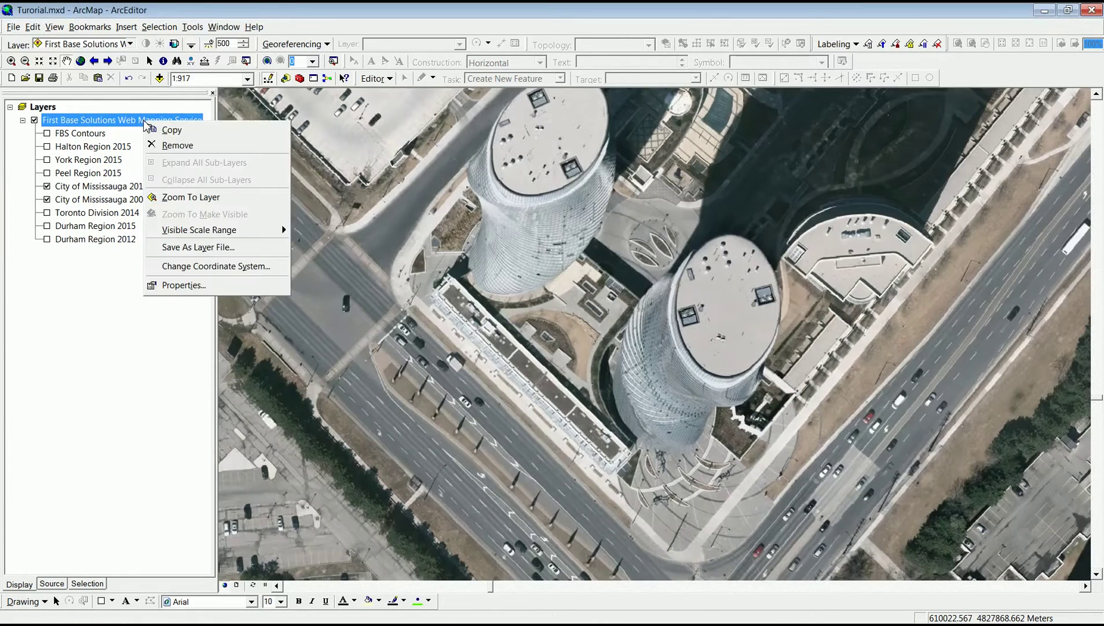
Copy and paste the web mapping service layer into Layers, then uncheck City of Mississauga 2008 in one copy.
{"action": "left_click", "coordinate": [174, 129]}
{"action": "left_click", "coordinate": [42, 108]}
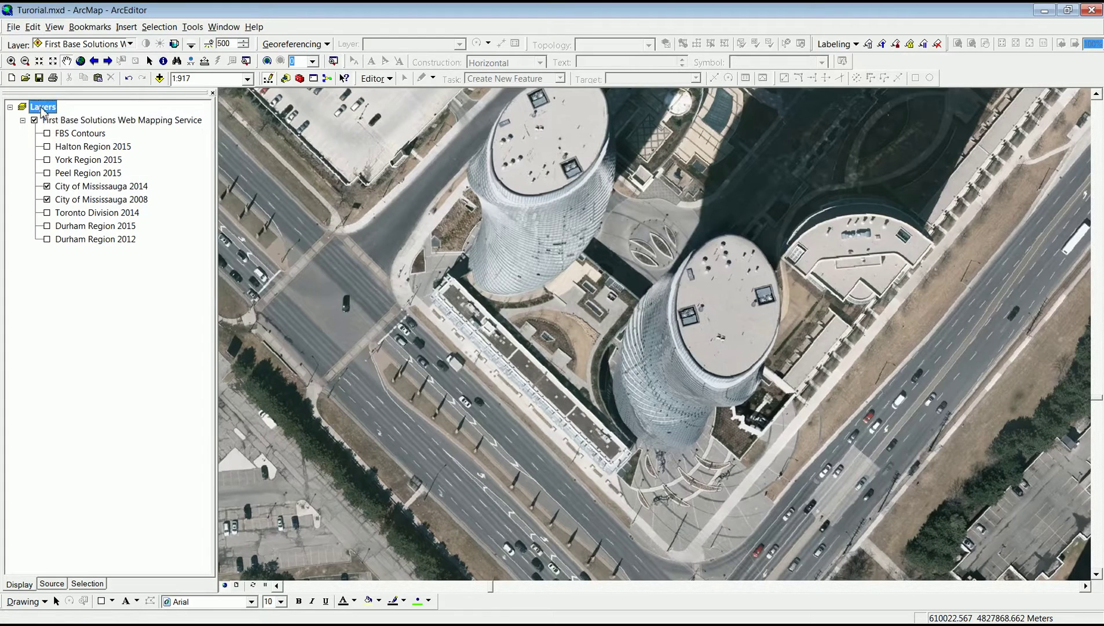
{"action": "right_click", "coordinate": [42, 108]}
{"action": "left_click", "coordinate": [73, 168]}
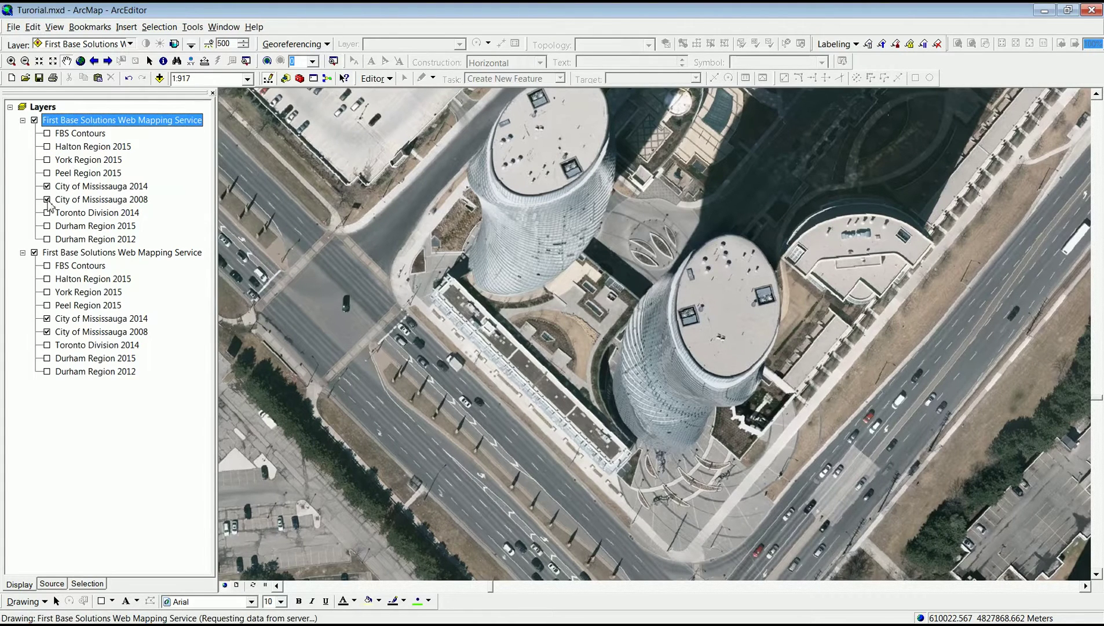
{"action": "left_click", "coordinate": [47, 331]}
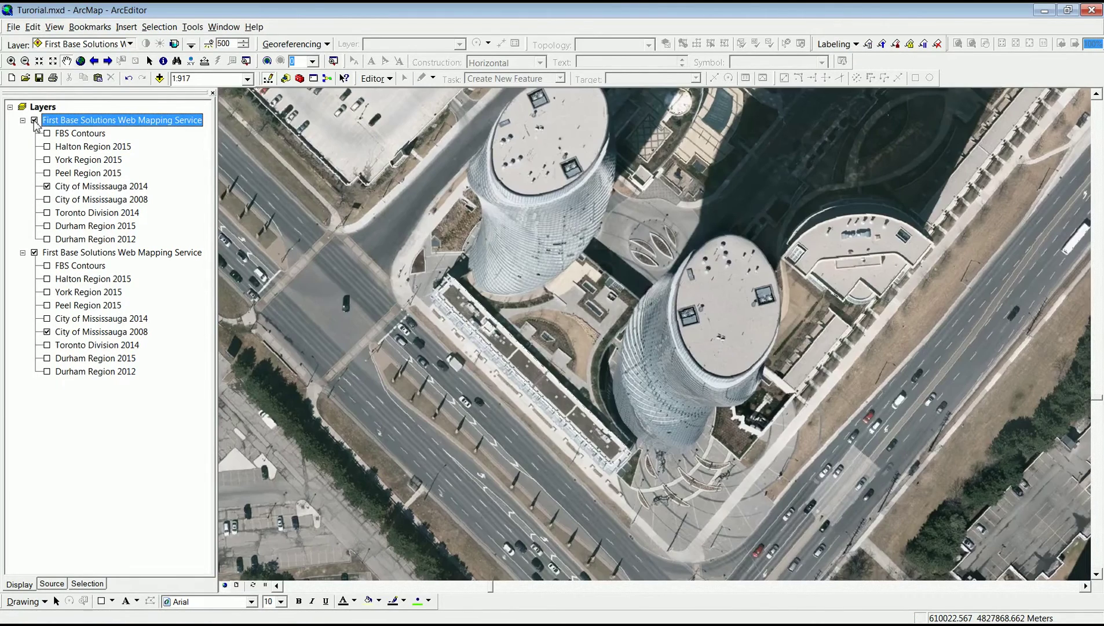
Target the top service copy in the Effects toolbar and make it 72% transparent.
{"action": "left_click", "coordinate": [131, 44]}
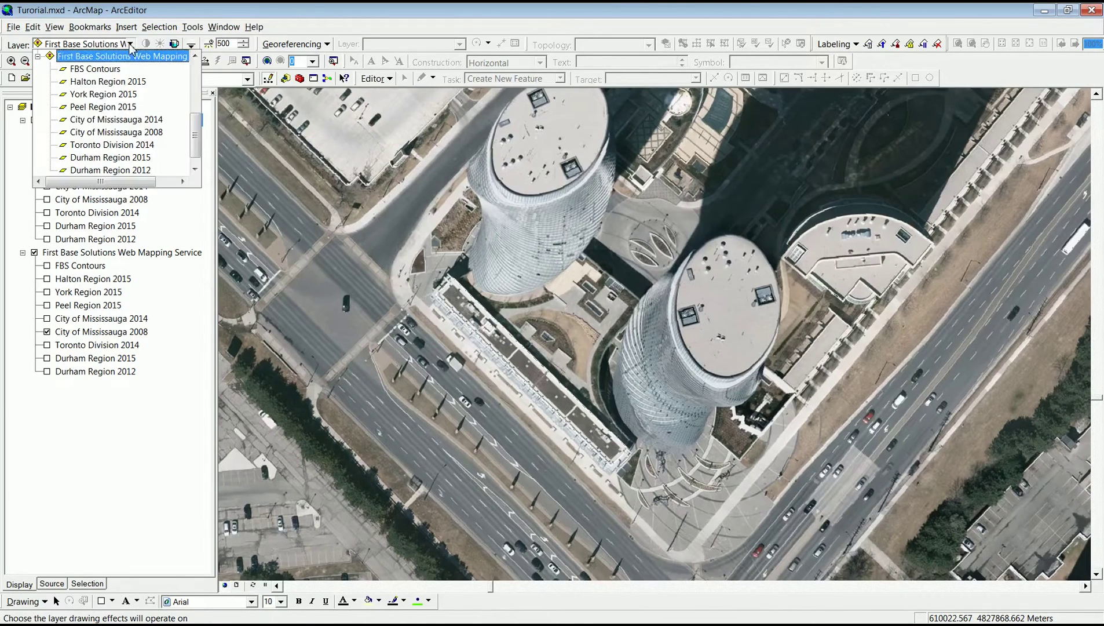
{"action": "left_click", "coordinate": [165, 60]}
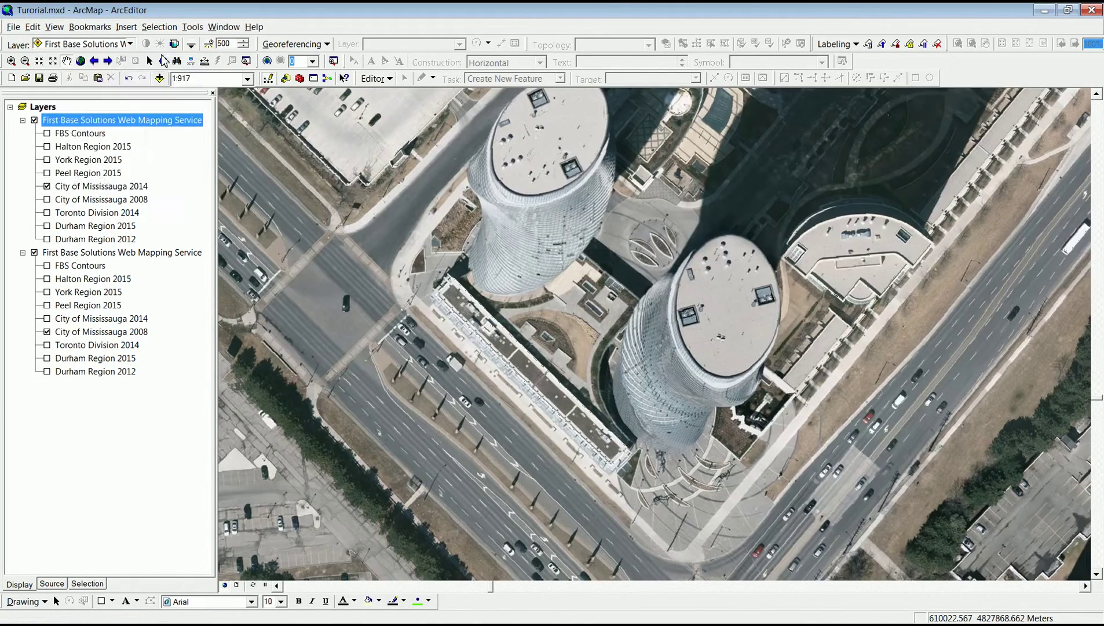
{"action": "left_click", "coordinate": [174, 44]}
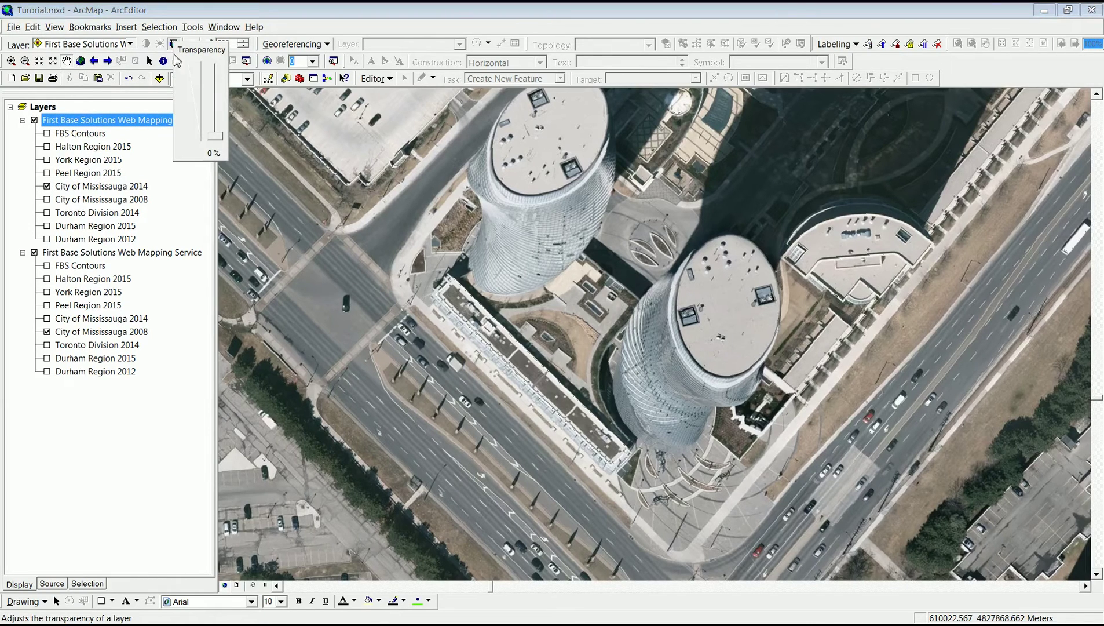
{"action": "left_click_drag", "start_coordinate": [216, 143], "coordinate": [215, 114]}
{"action": "left_click", "coordinate": [175, 46]}
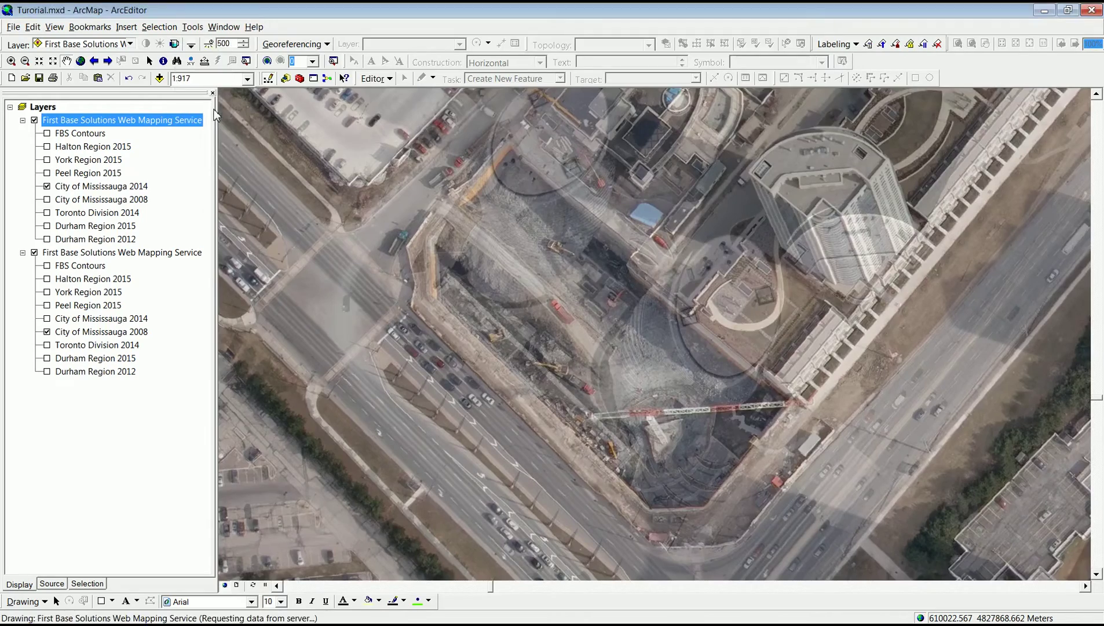
Toggle the top copy off and on to compare with 2008, then reset its transparency to 0%.
{"action": "left_click", "coordinate": [34, 120]}
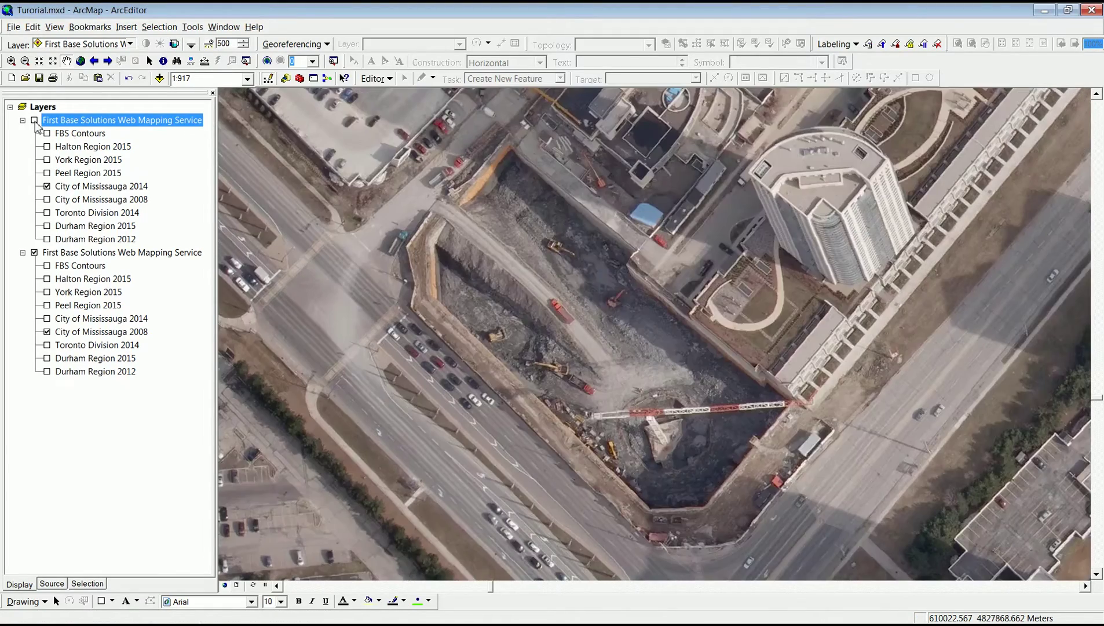
{"action": "left_click", "coordinate": [35, 121]}
{"action": "left_click", "coordinate": [34, 120]}
{"action": "left_click", "coordinate": [35, 121]}
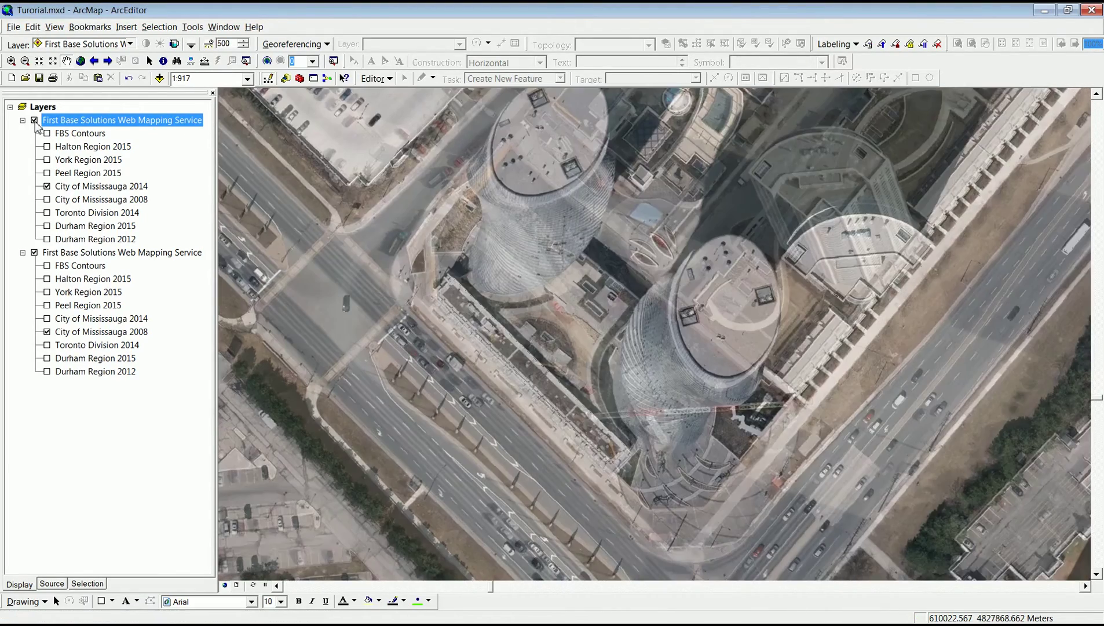
{"action": "left_click", "coordinate": [174, 44]}
{"action": "left_click_drag", "start_coordinate": [215, 119], "coordinate": [214, 150]}
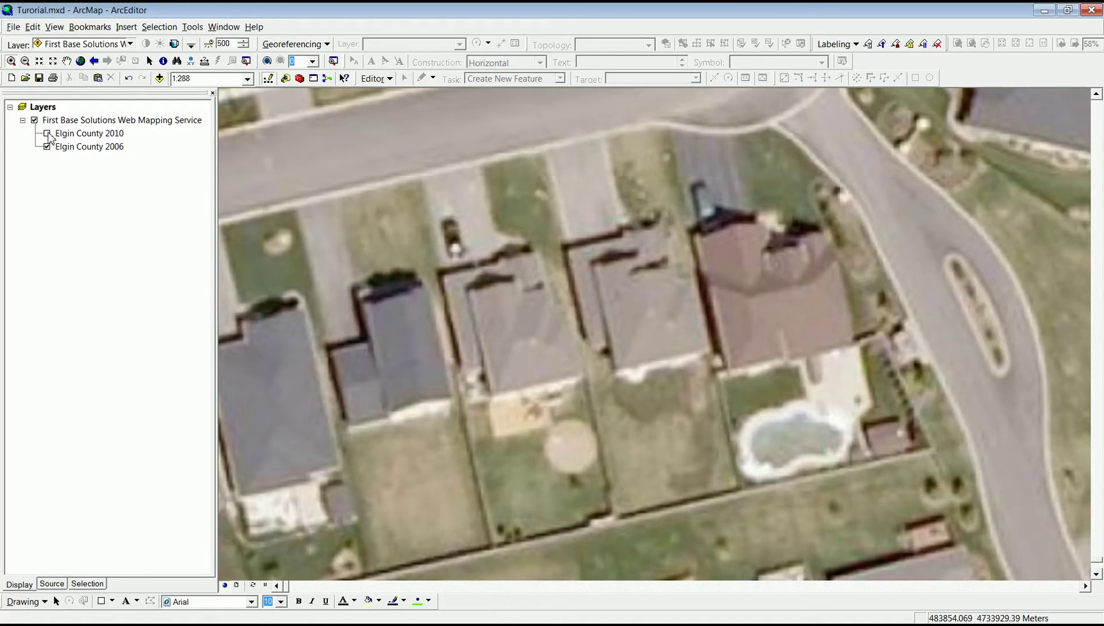
Compare Elgin County 2010 against 2006, leave 2010 unchecked, and switch to Layout View.
{"action": "left_click", "coordinate": [47, 133]}
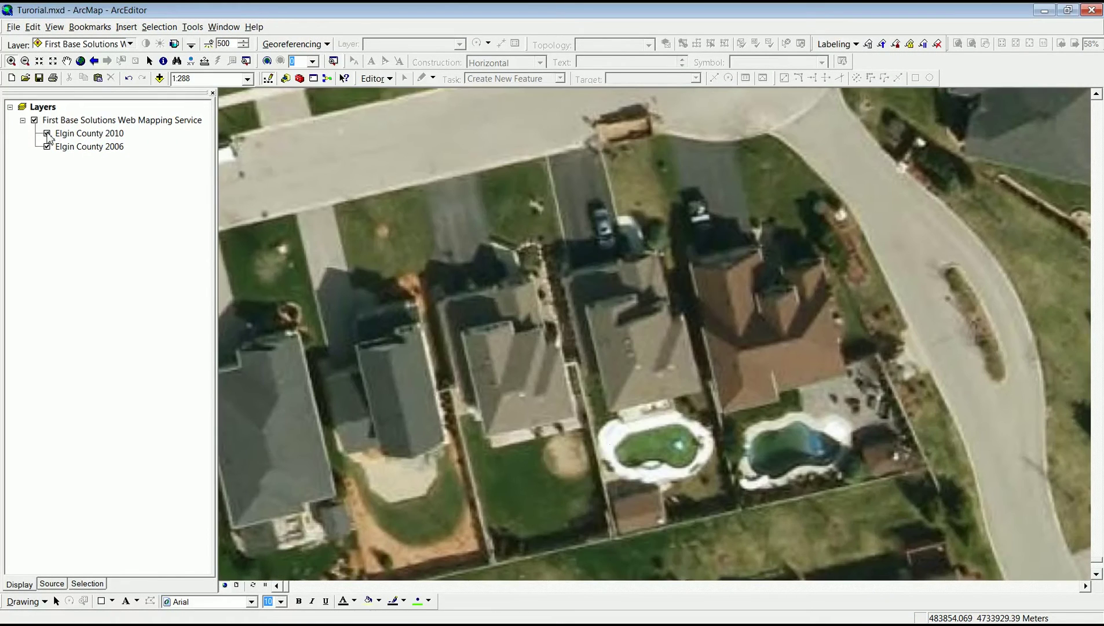
{"action": "left_click", "coordinate": [47, 133]}
{"action": "left_click", "coordinate": [47, 133]}
{"action": "left_click", "coordinate": [47, 133]}
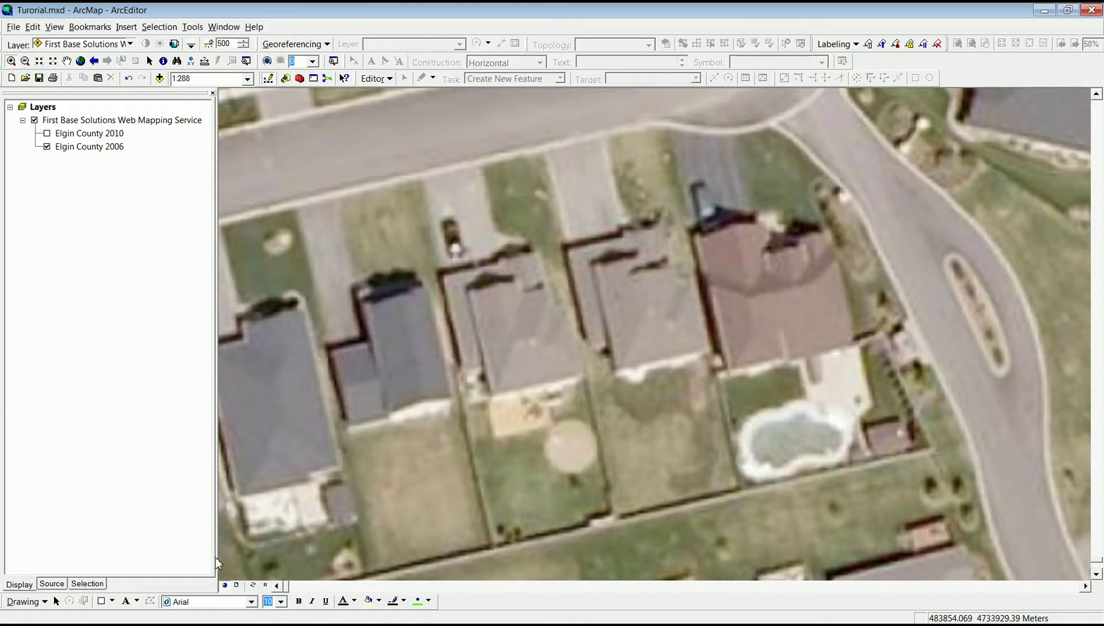
{"action": "left_click", "coordinate": [237, 585]}
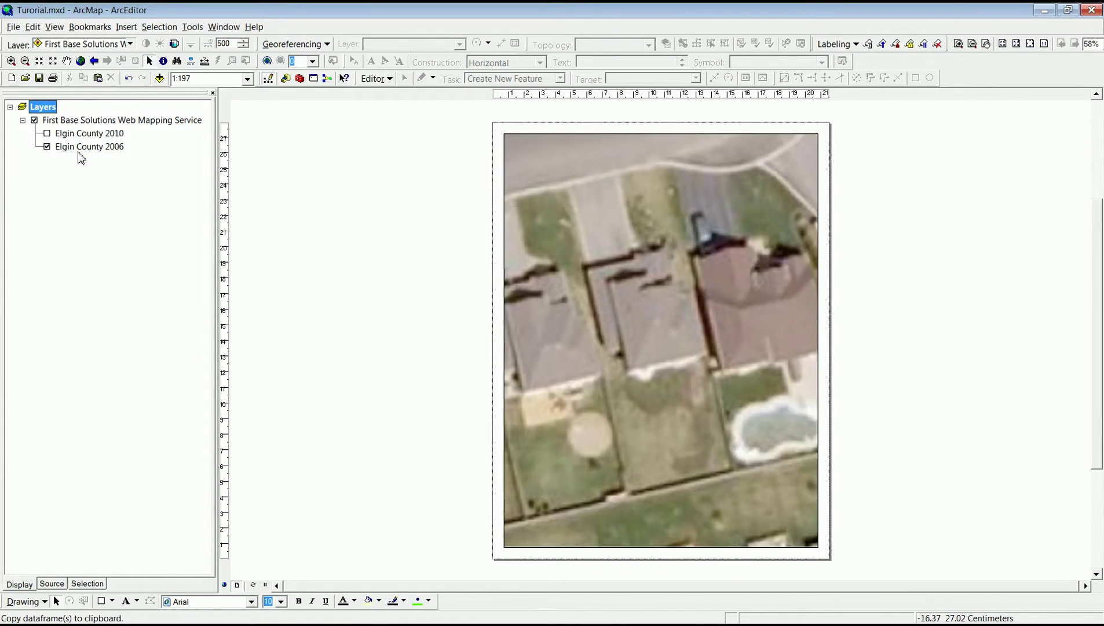
Paste a second data frame and set the top frame to show Elgin County 2010 instead of 2006.
{"action": "left_click", "coordinate": [32, 27]}
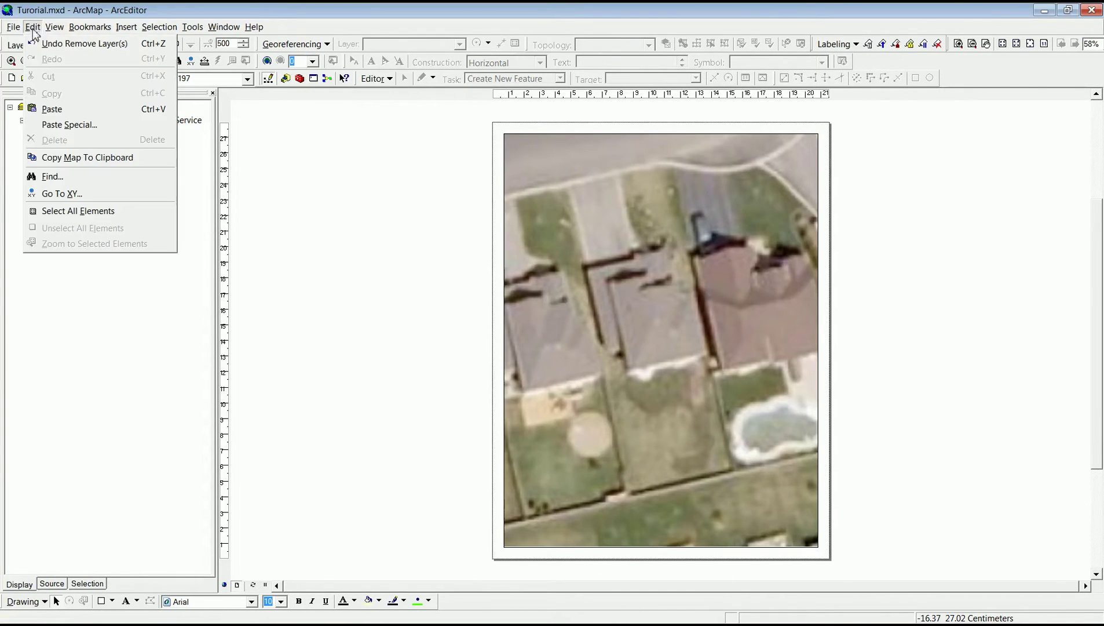
{"action": "left_click", "coordinate": [48, 108]}
{"action": "left_click", "coordinate": [47, 147]}
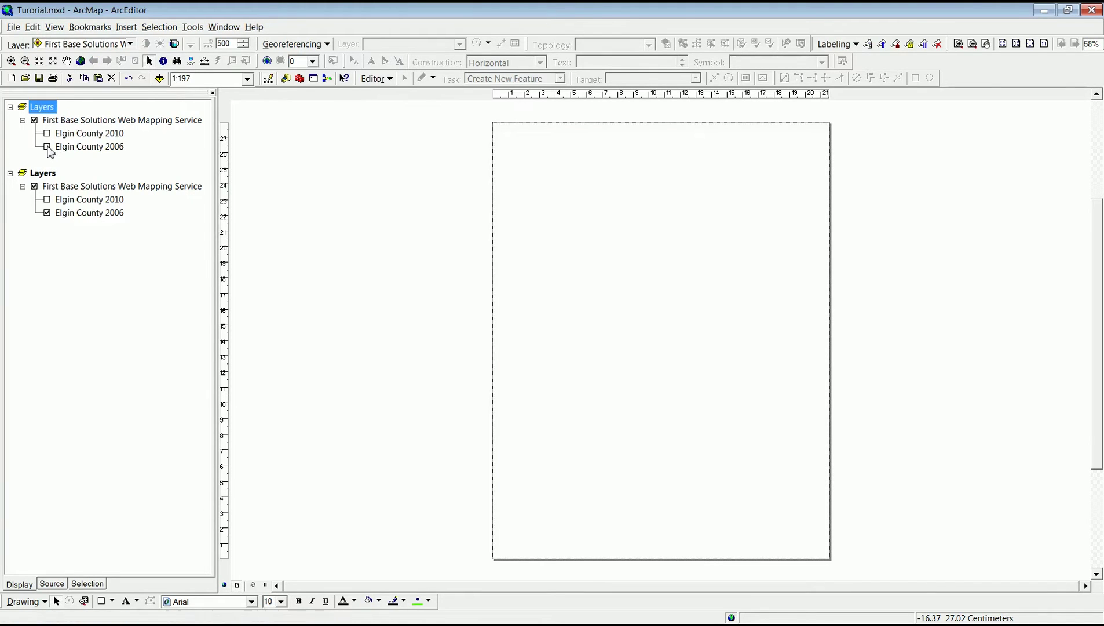
{"action": "left_click", "coordinate": [47, 133]}
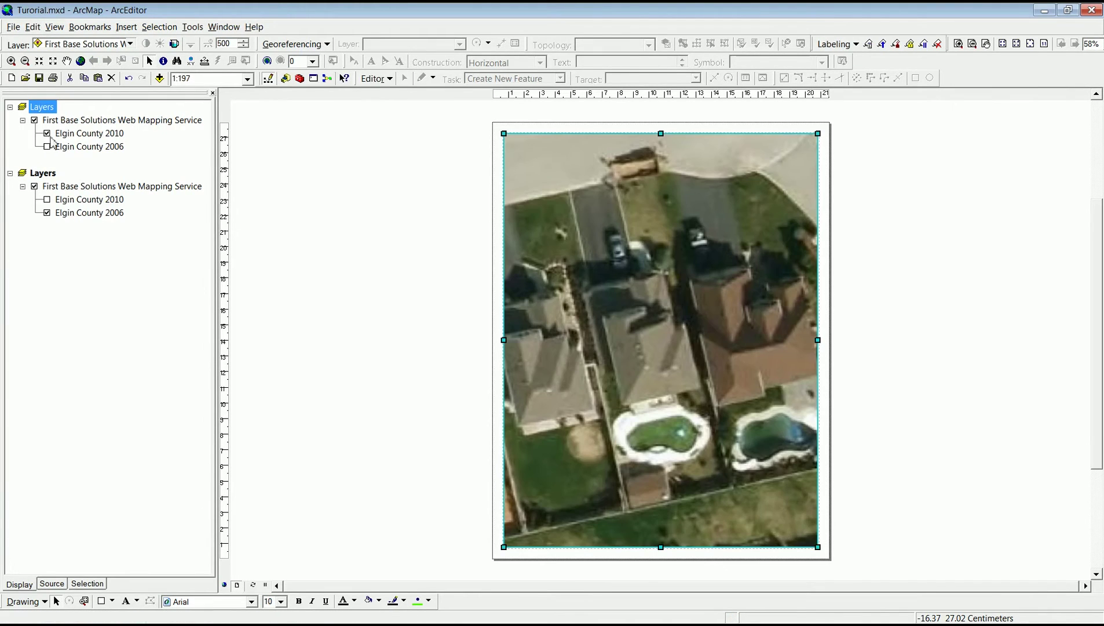
Resize the two map frames to fill the upper and lower halves of the page.
{"action": "left_click_drag", "start_coordinate": [661, 547], "coordinate": [654, 320]}
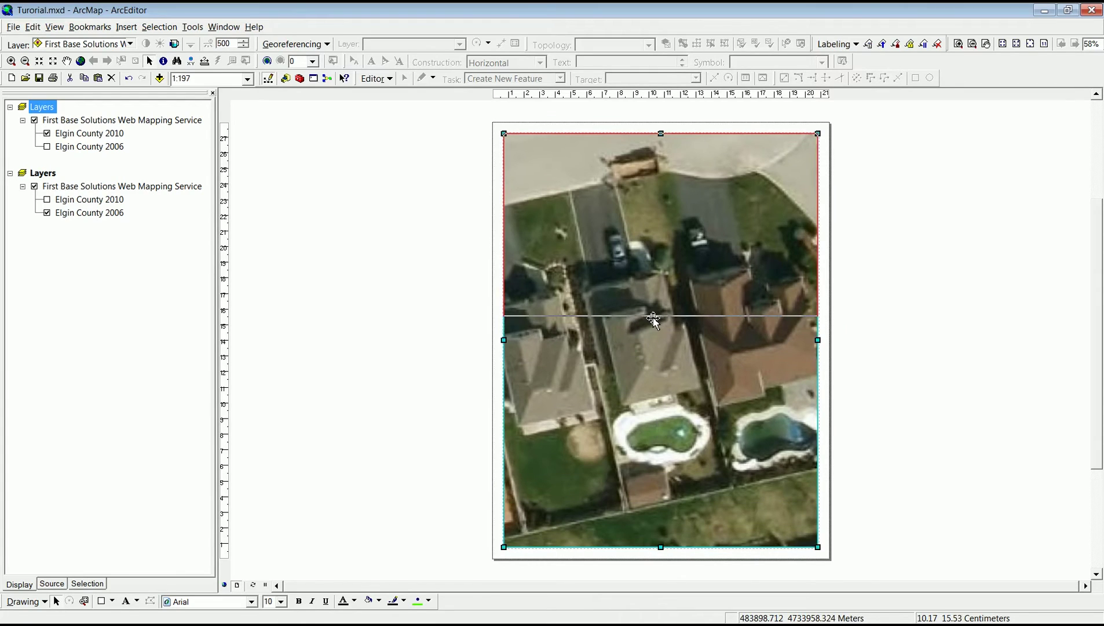
{"action": "left_click", "coordinate": [663, 407]}
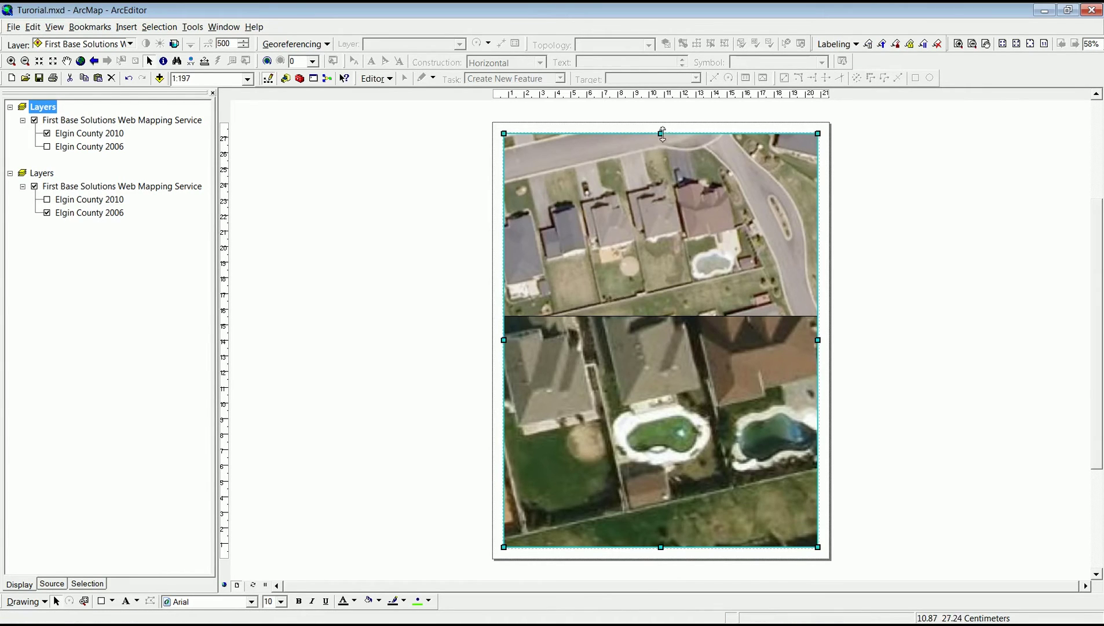
{"action": "left_click_drag", "start_coordinate": [662, 133], "coordinate": [655, 352]}
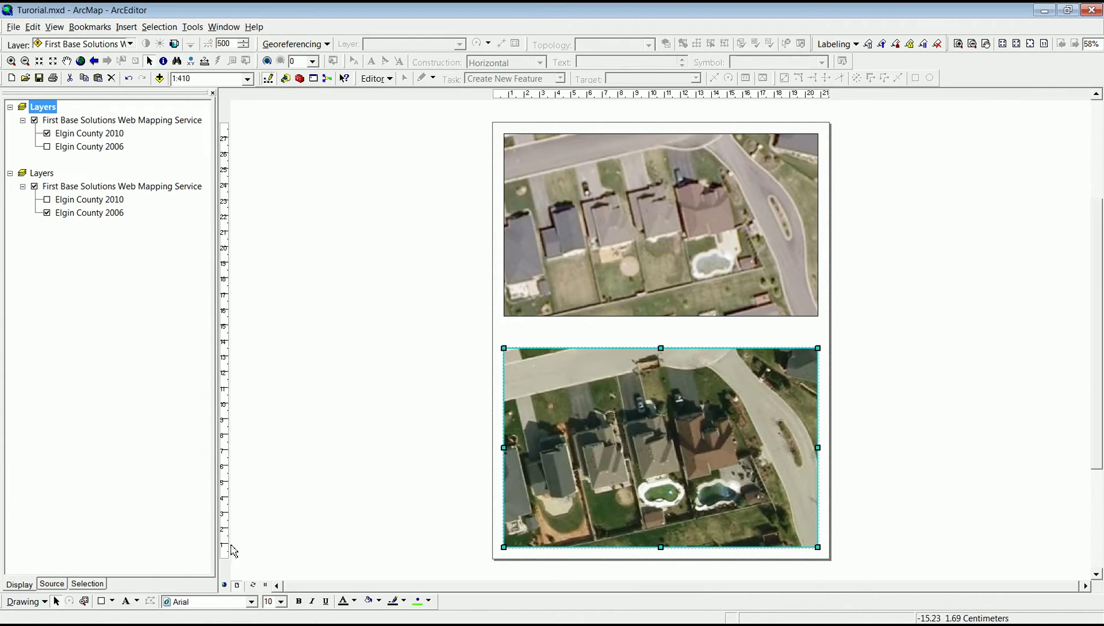
Add the text note 'New Pool, check for permis' beside the pool in the lower frame.
{"action": "left_click", "coordinate": [125, 602]}
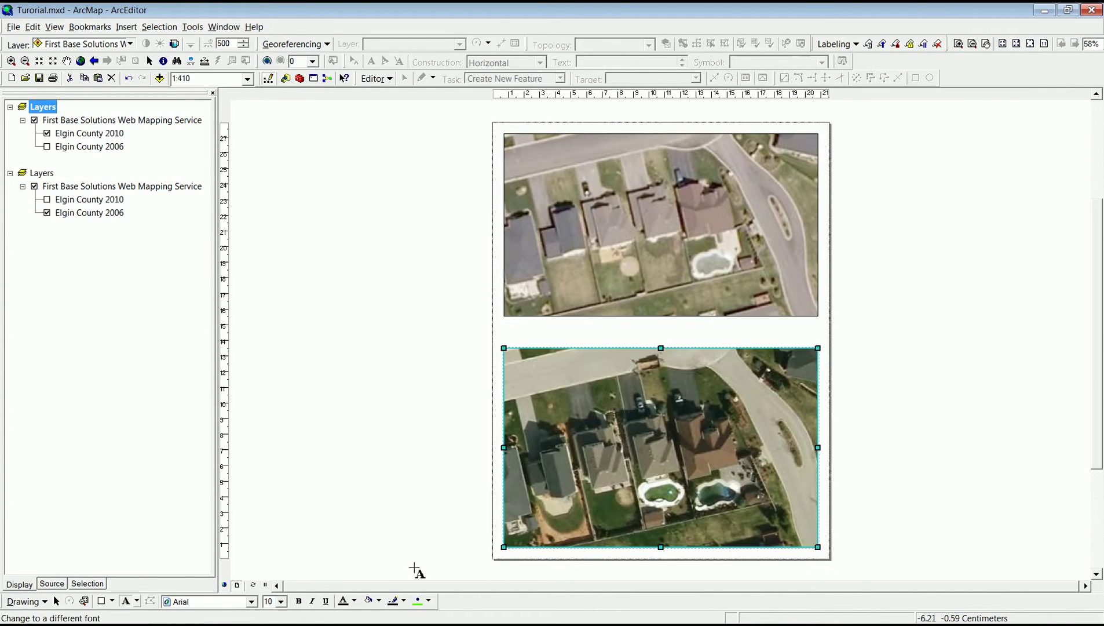
{"action": "left_click", "coordinate": [644, 475]}
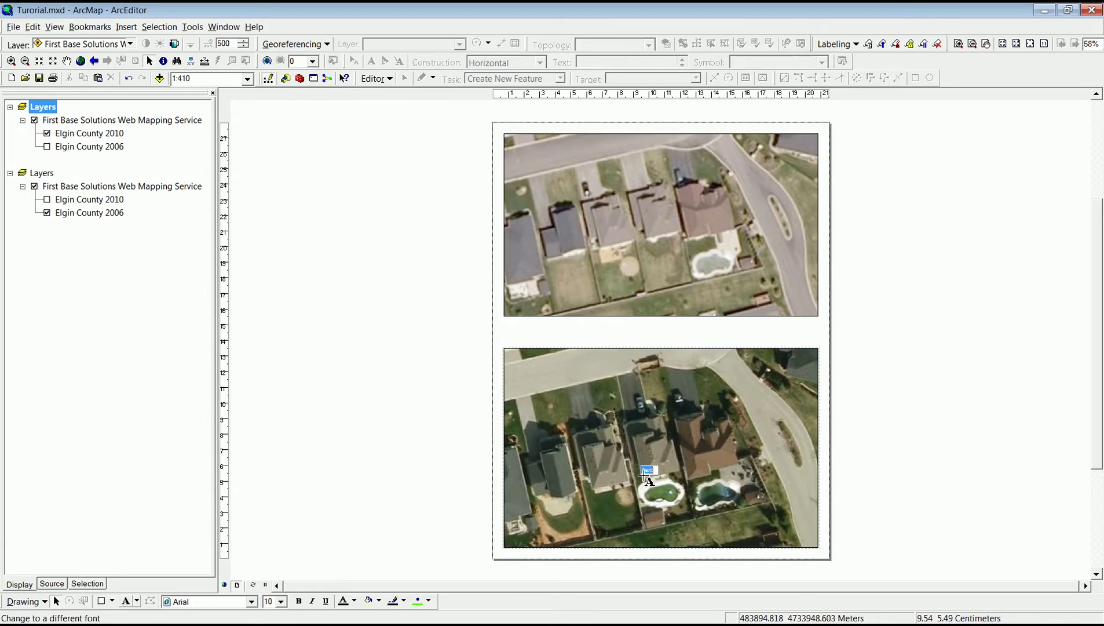
{"action": "type", "text": "New Pool, check for permis"}
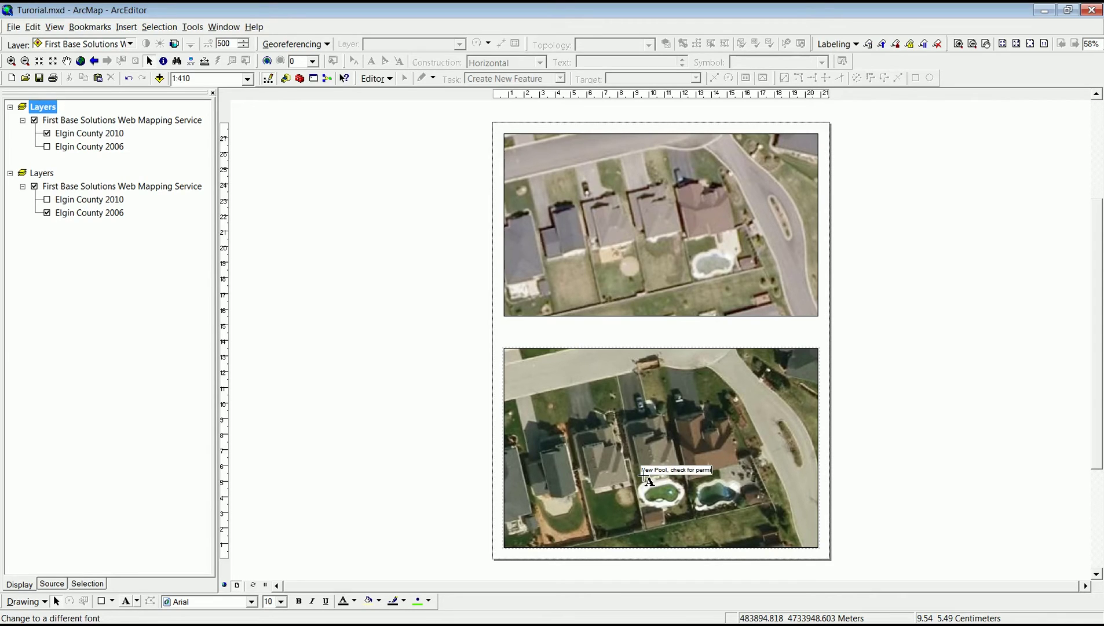